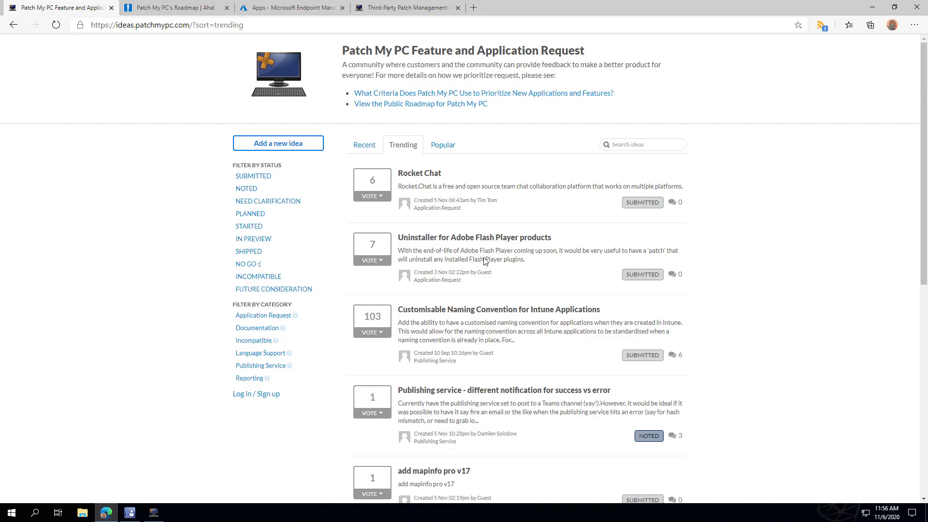
Step: Scroll the idea list and select the Feature Request portal's domain in the address bar
scroll(171, 217, down, 4)
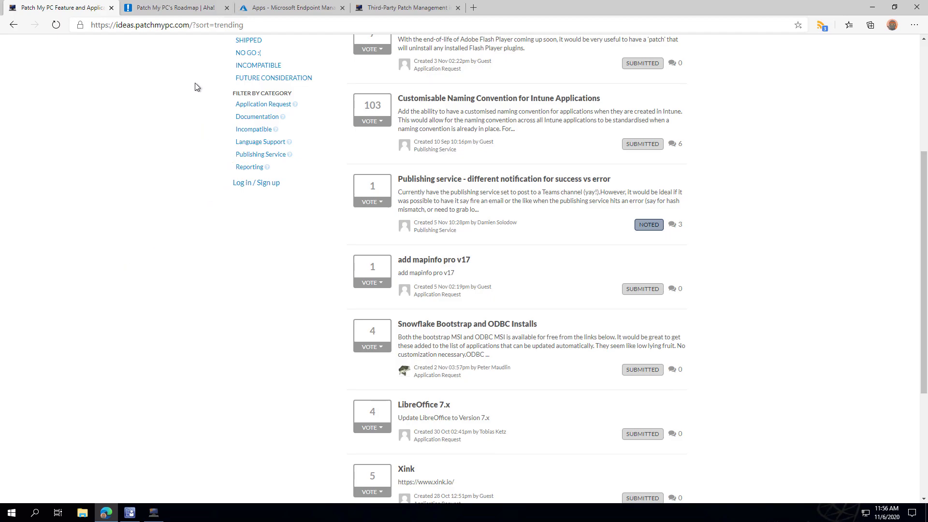
click(179, 25)
click(188, 25)
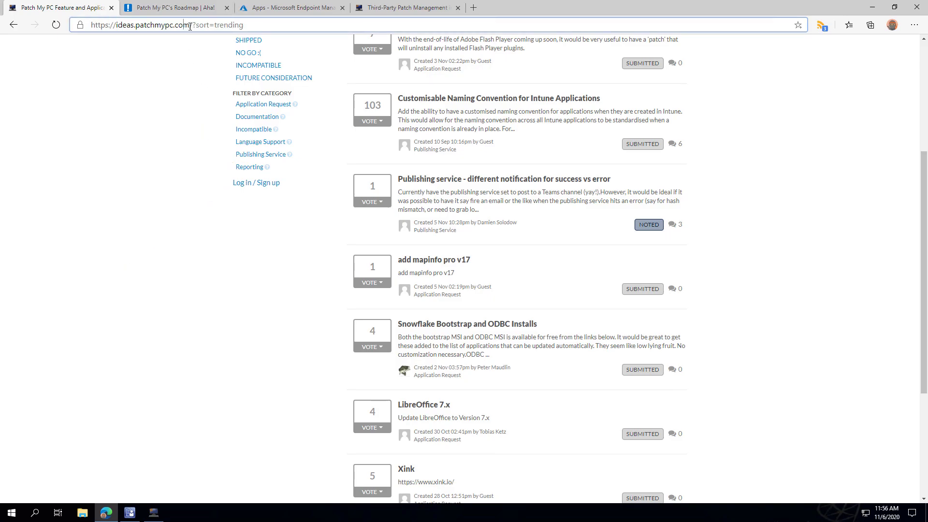
drag(190, 28, 91, 27)
Step: Open the new idea submission form, then switch to the public Patch My PC roadmap
scroll(135, 208, up, 5)
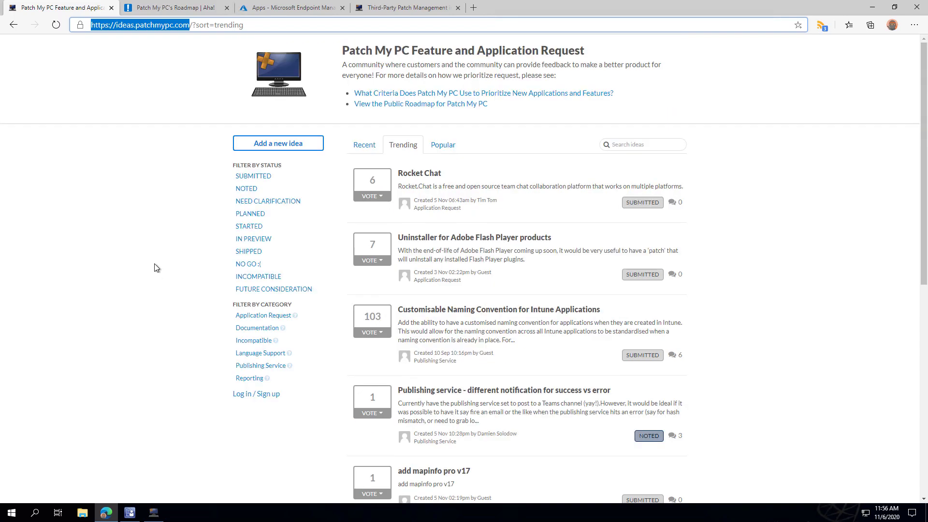
scroll(457, 217, down, 4)
scroll(455, 236, up, 4)
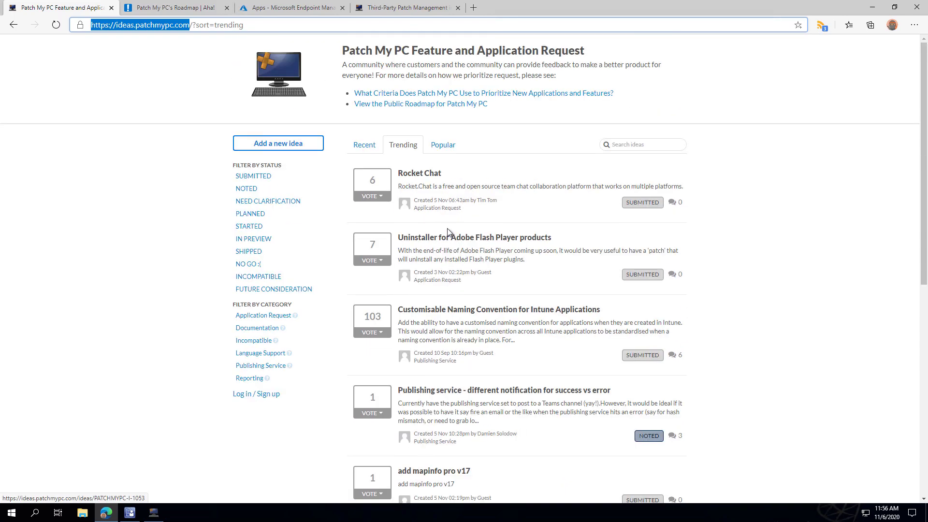
click(299, 148)
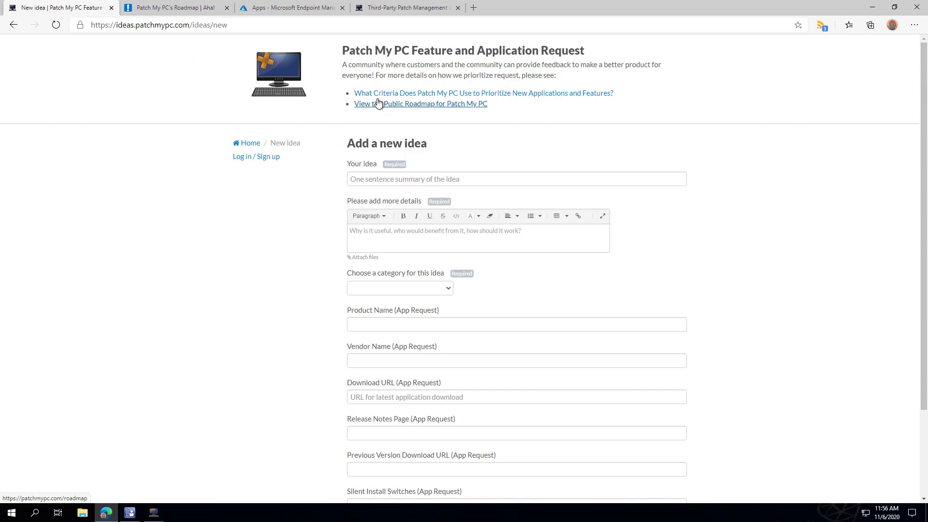
click(192, 10)
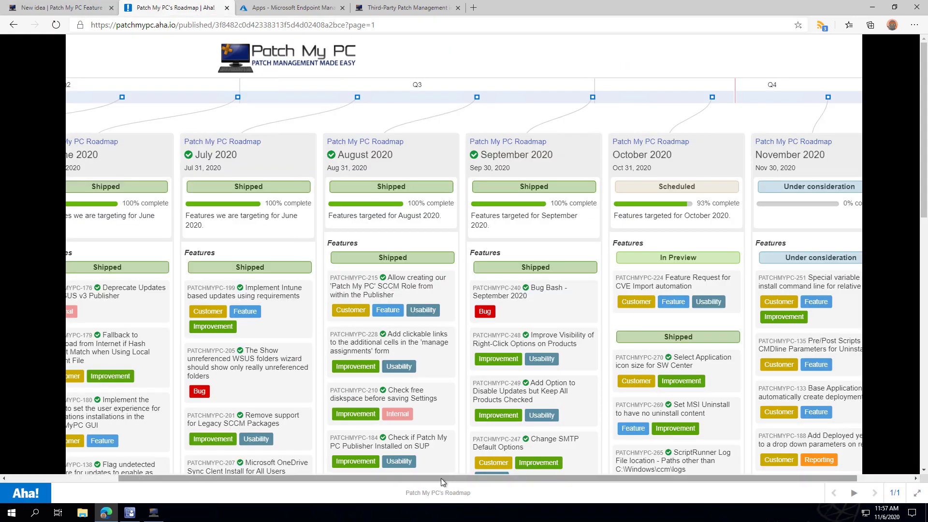
Step: Scroll across the May–November 2020 roadmap columns, then switch to the Intune patch management article
drag(441, 477, 288, 478)
scroll(297, 379, down, 6)
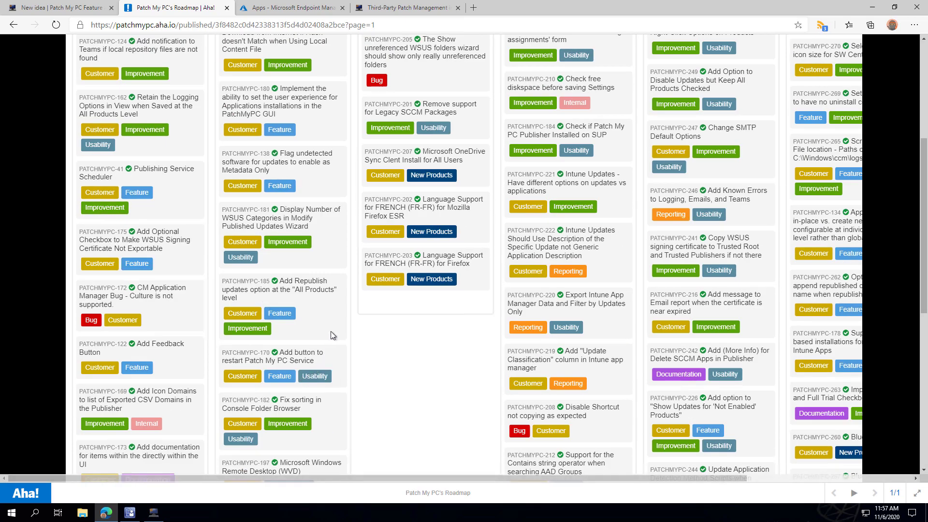
scroll(308, 387, up, 6)
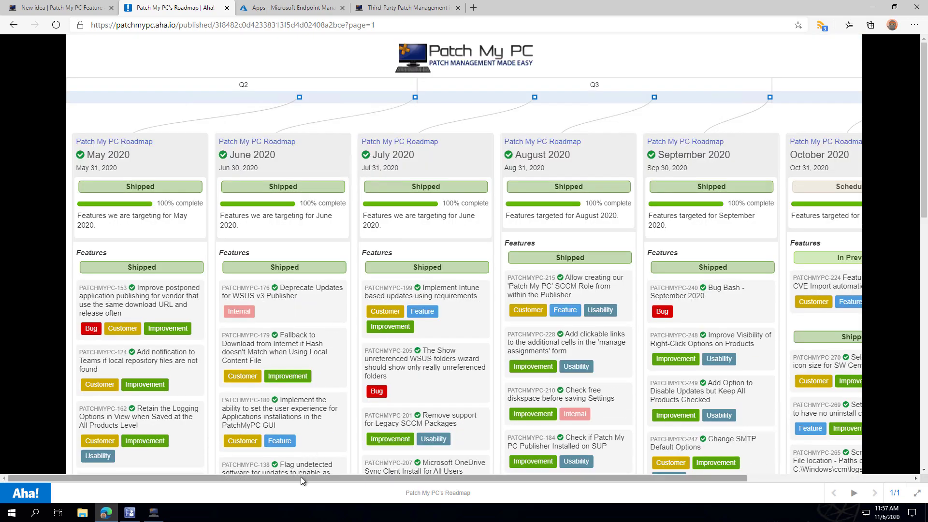
drag(300, 477, 514, 486)
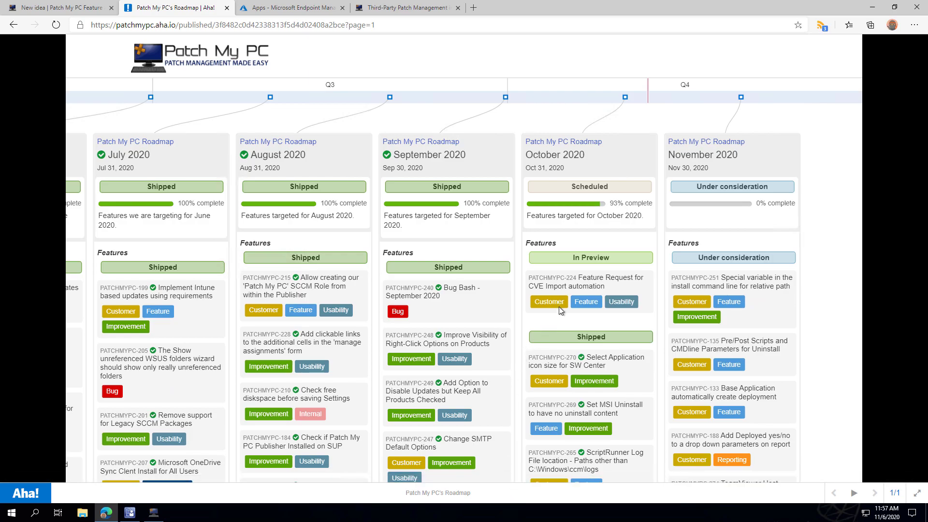
scroll(561, 305, down, 5)
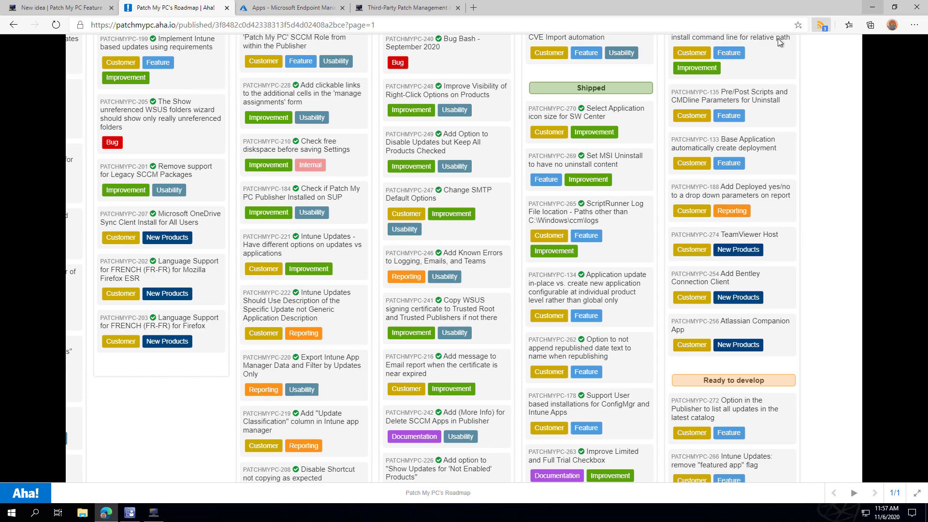
click(436, 10)
Step: Read down the Intune third-party patching guide and minimise the browser
mouse_move(509, 73)
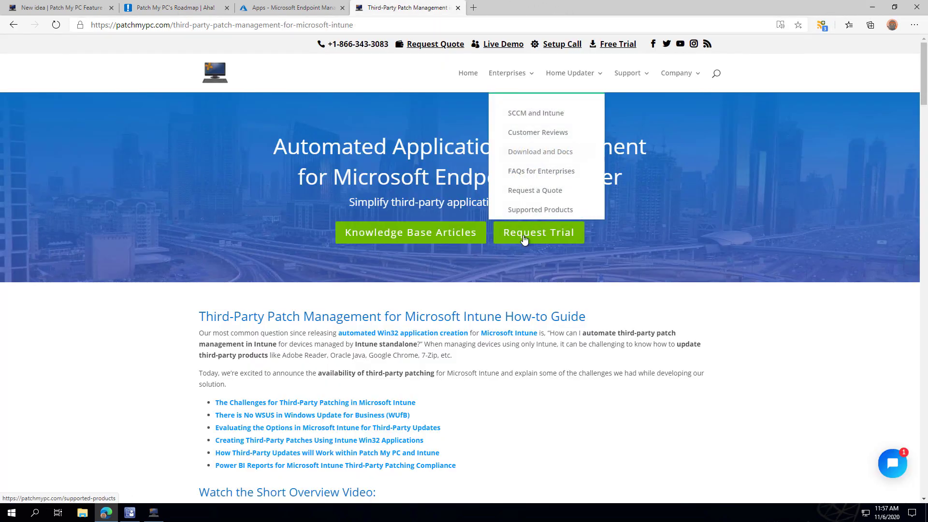
scroll(312, 294, down, 2)
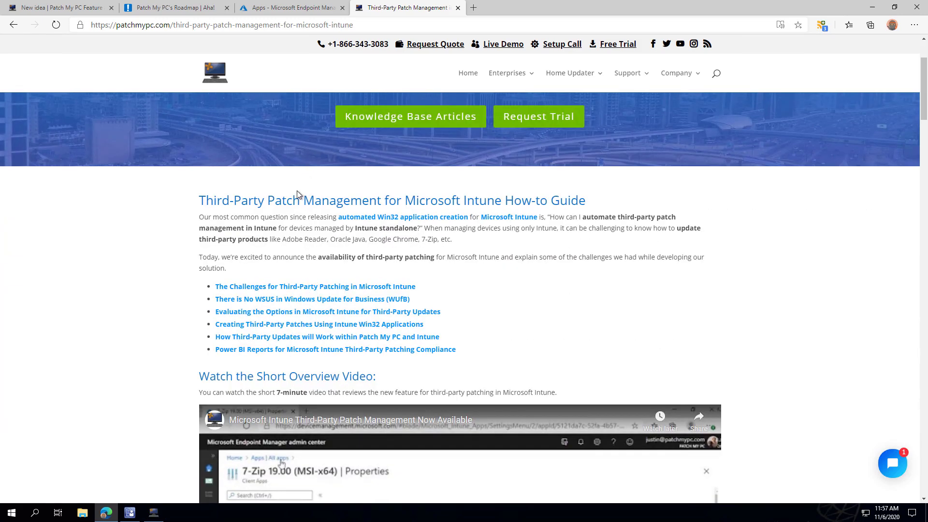
scroll(322, 232, down, 8)
scroll(356, 268, down, 8)
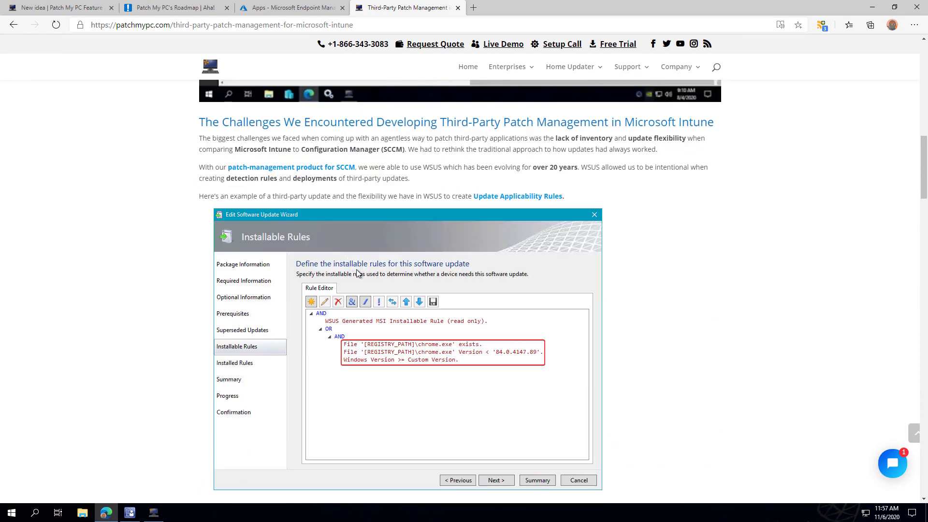
scroll(450, 276, down, 10)
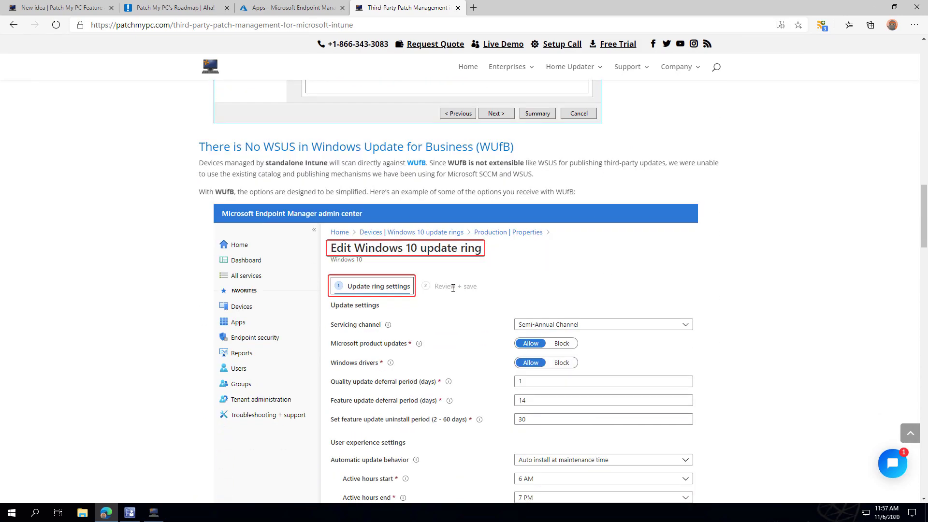
scroll(460, 287, down, 4)
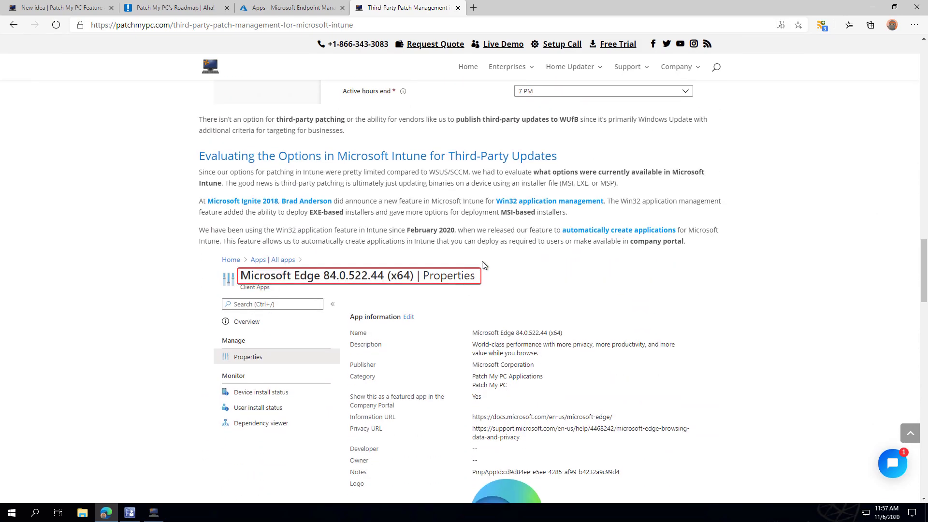
click(872, 7)
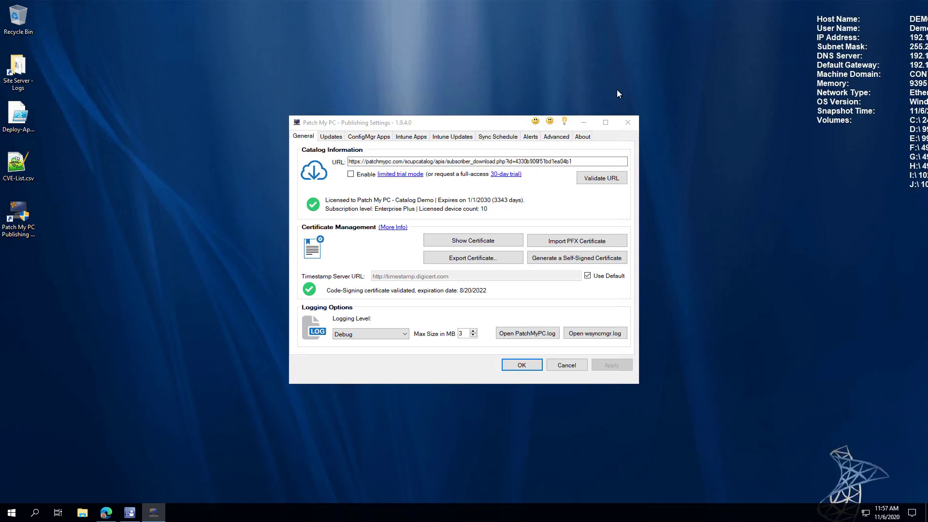
Step: Show the Intune Updates product list and briefly call out its app settings with an arrow
click(443, 137)
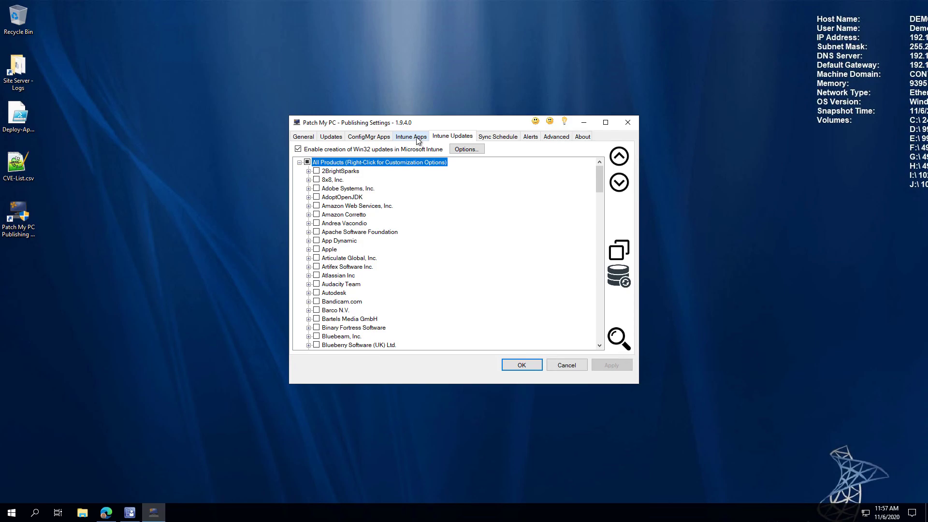
mouse_move(417, 135)
mouse_down()
mouse_move(432, 99)
mouse_move(475, 141)
mouse_up()
key(Escape)
Step: Expand every vendor, check the daily 7 PM sync schedule, then return to the browser
click(616, 192)
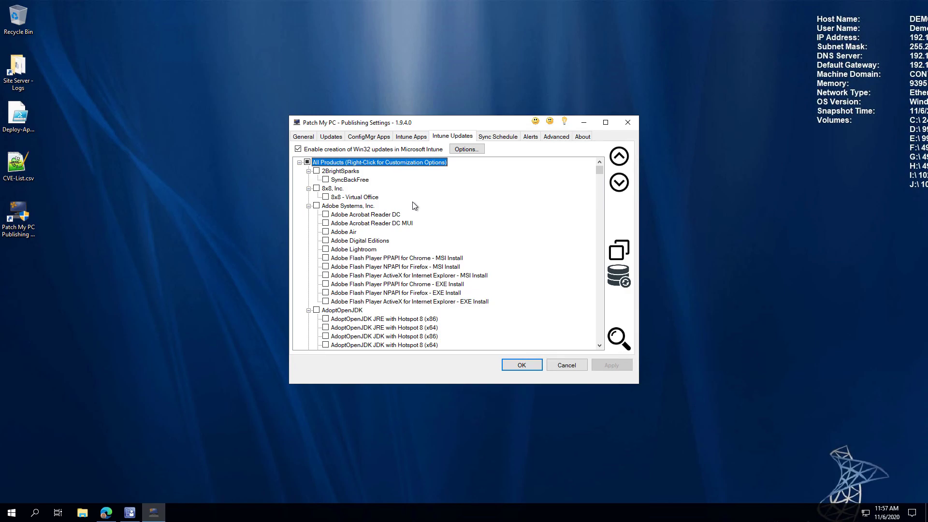
scroll(416, 203, down, 7)
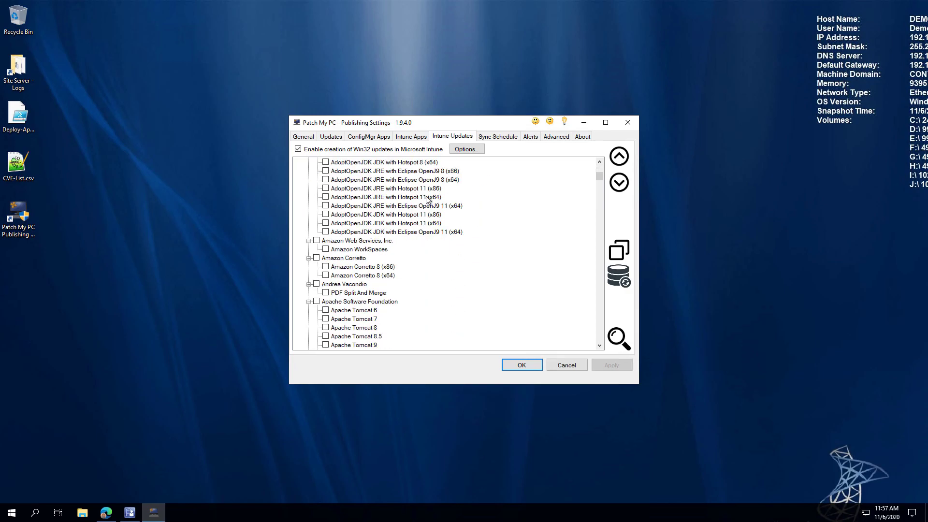
scroll(427, 199, down, 1)
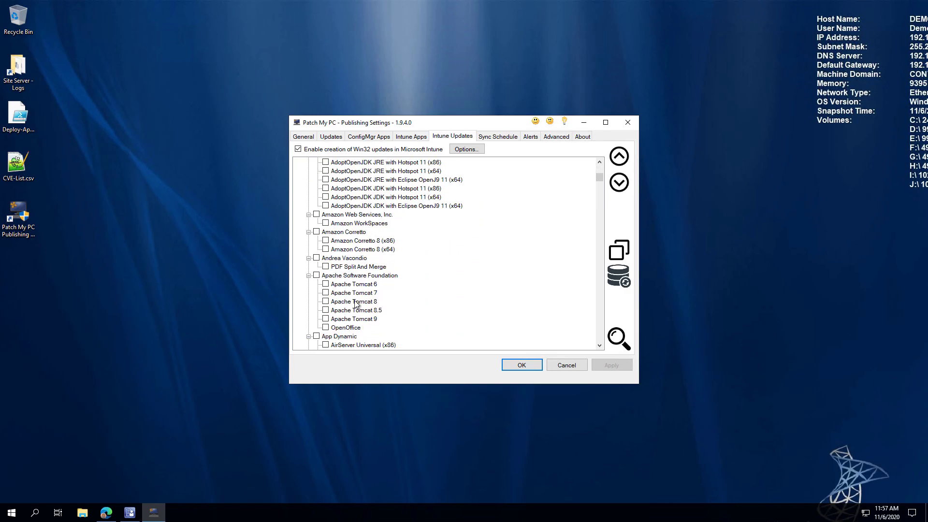
click(498, 138)
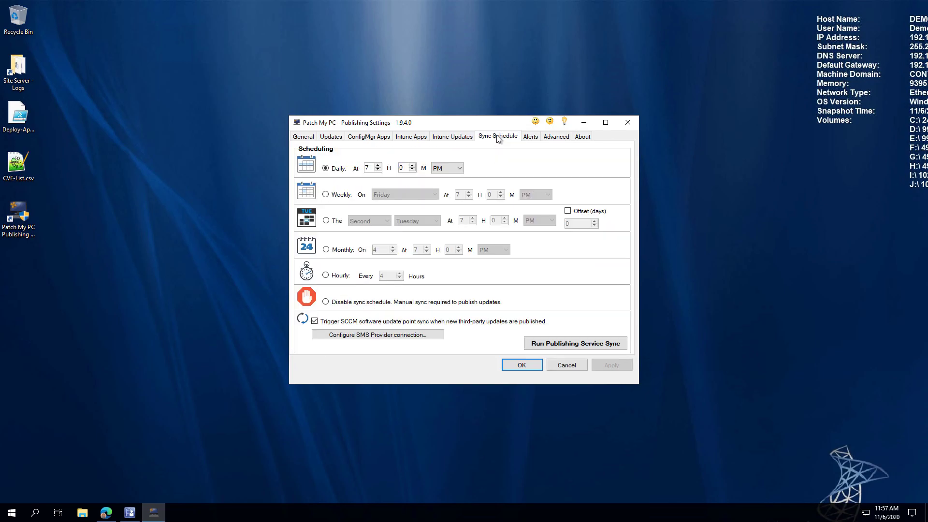
click(106, 512)
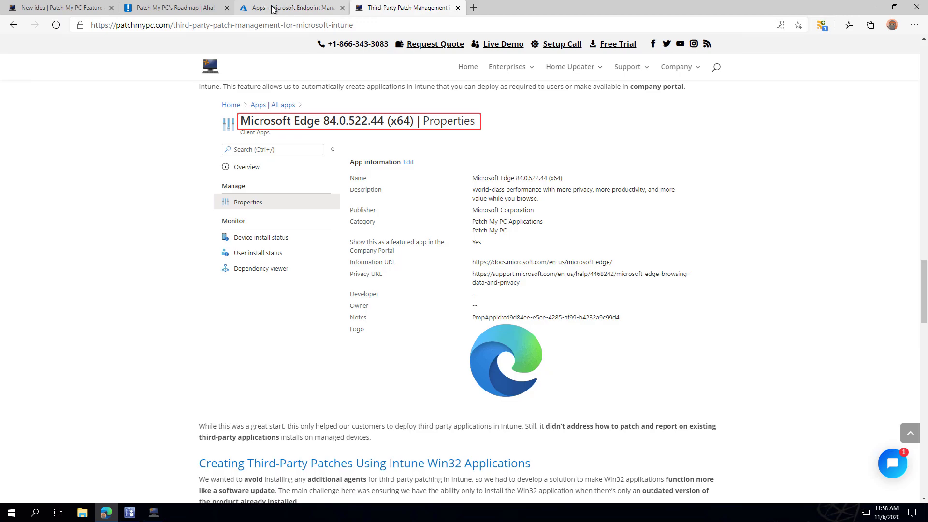
Step: Refresh the Endpoint Manager app list, highlight the four 7-Zip apps, and open Update for 7-Zip 19.00 (MSI-x86)
click(263, 13)
click(297, 109)
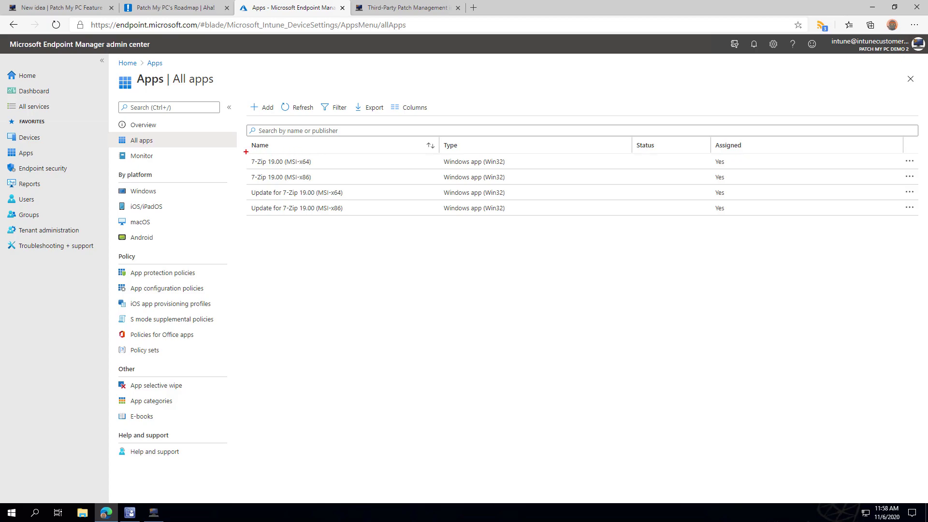
drag(246, 151, 343, 183)
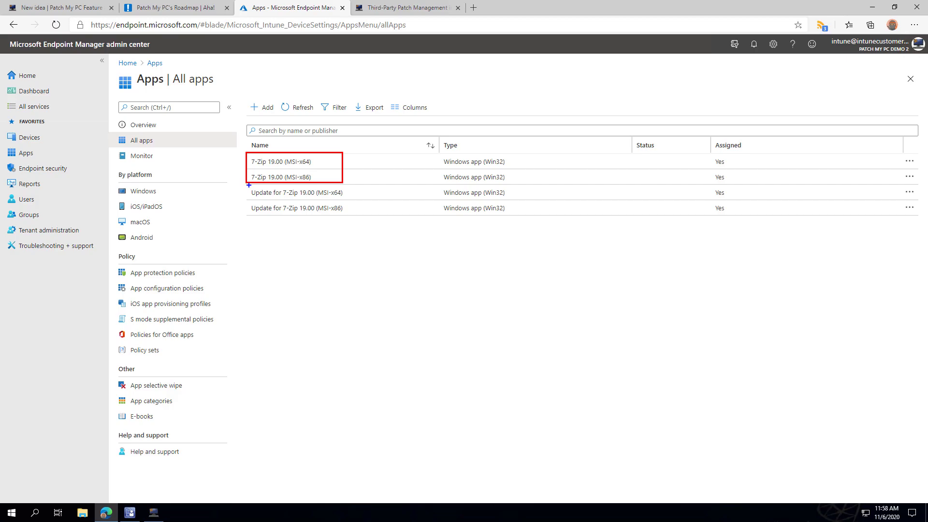
drag(246, 185, 350, 217)
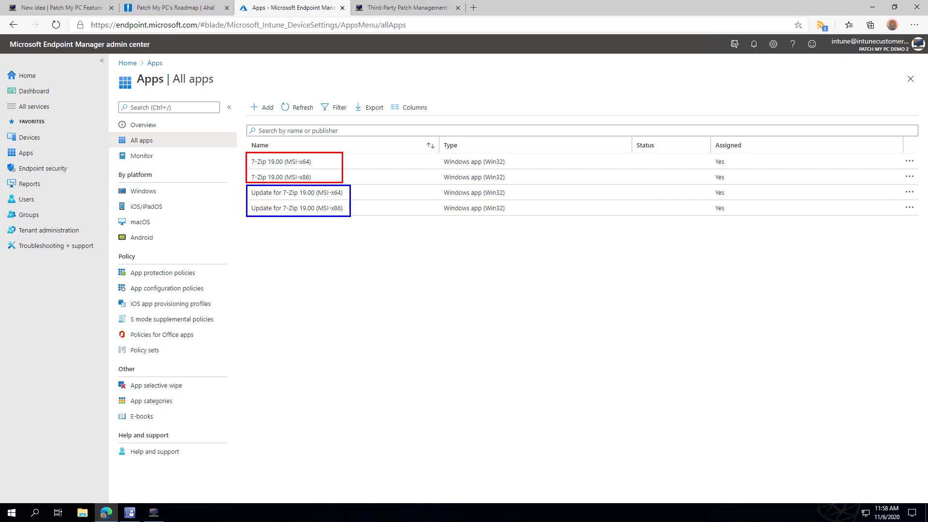
drag(248, 227, 234, 260)
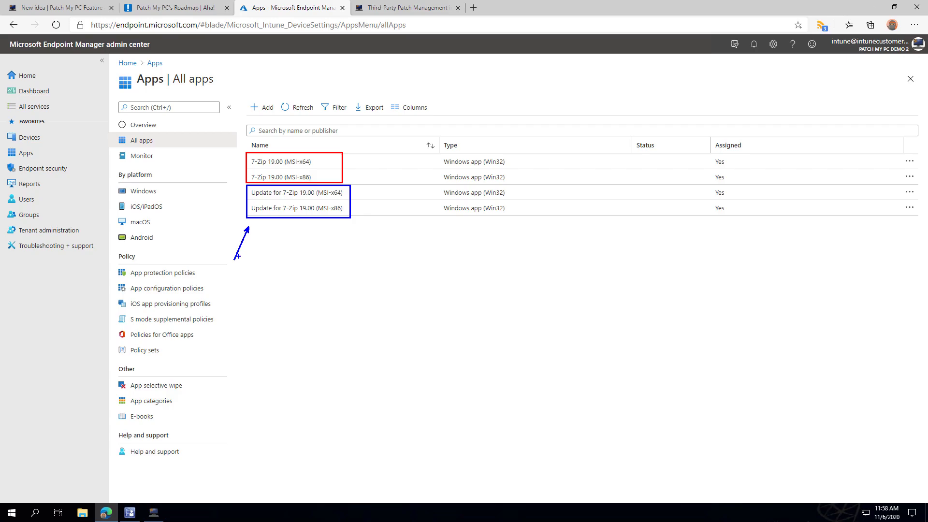
mouse_move(386, 142)
mouse_down()
mouse_move(321, 213)
mouse_move(296, 259)
mouse_up()
click(286, 211)
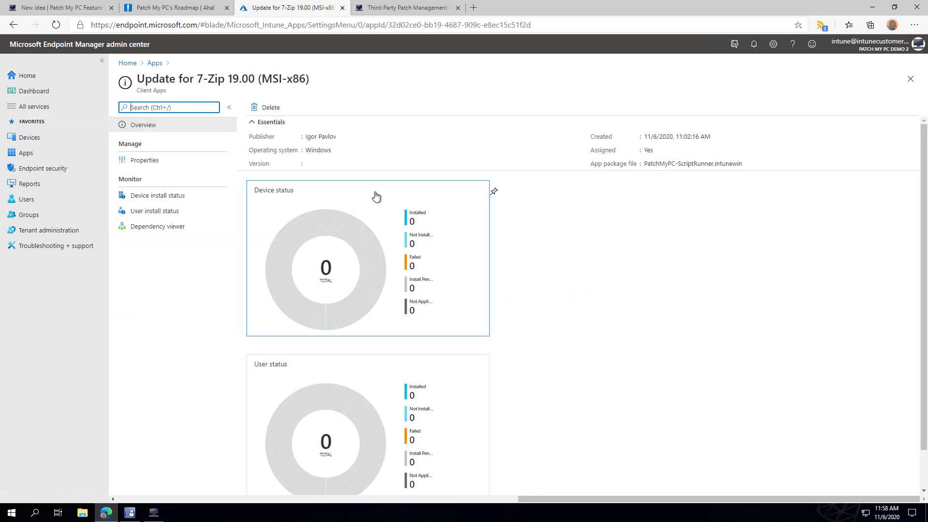
Step: Show the 7-Zip update's Properties page and highlight its Requirements section
scroll(375, 198, down, 1)
click(182, 162)
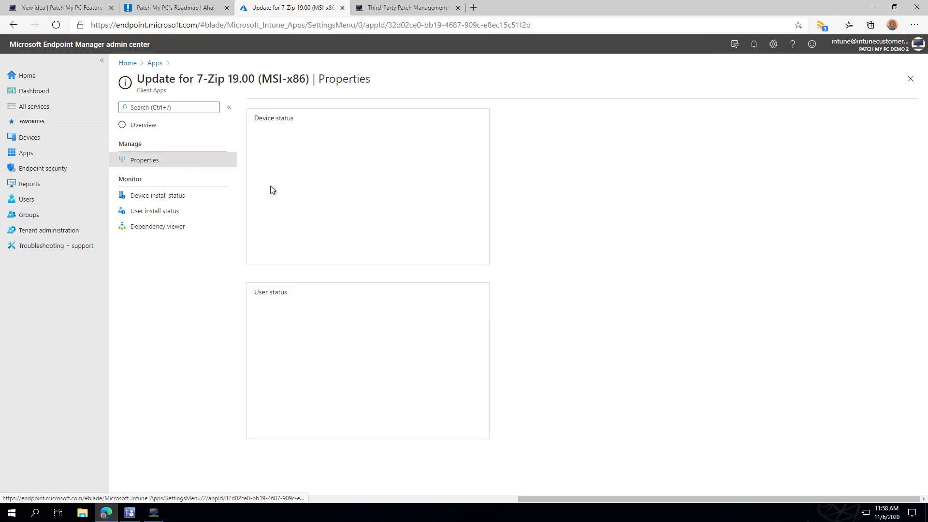
scroll(368, 249, down, 4)
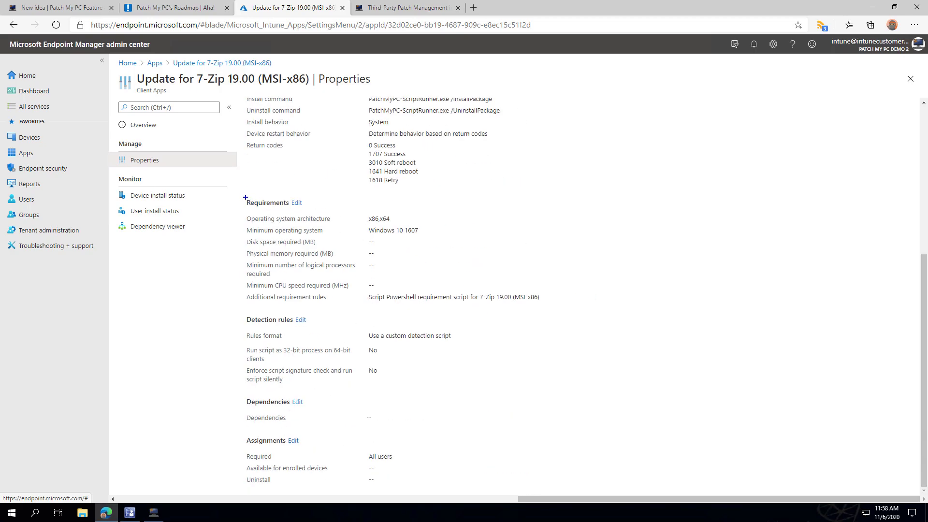
drag(243, 194, 319, 210)
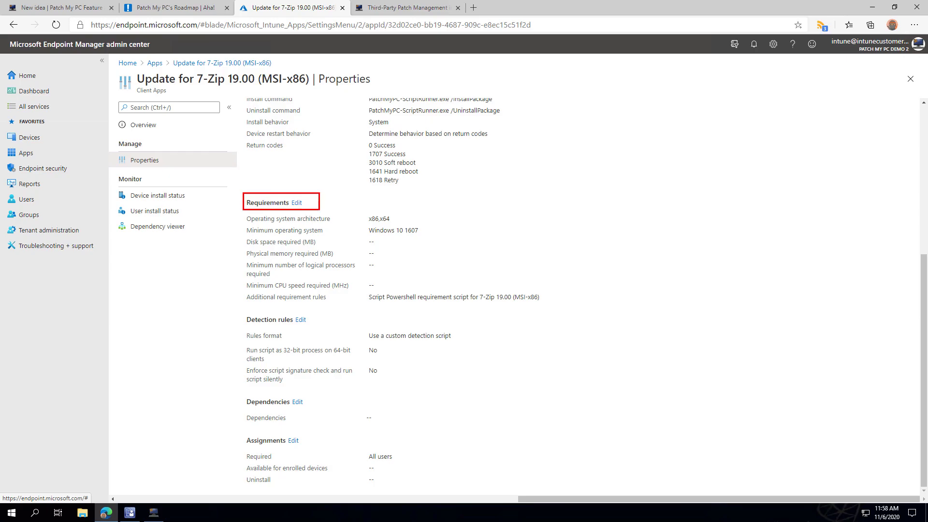
key(Escape)
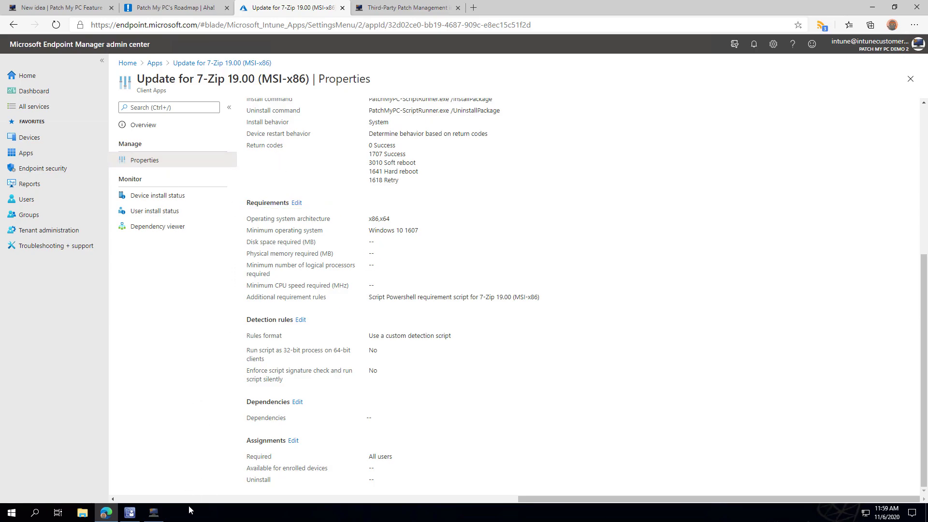
Step: Return to Publishing Settings, show the Intune Updates list, and launch Scan Intune for Supported Products
click(154, 512)
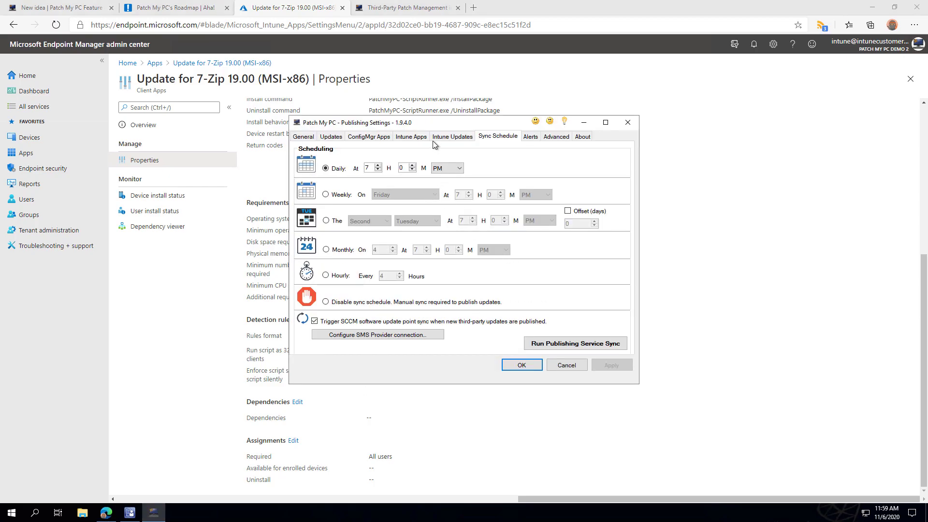
mouse_move(414, 129)
mouse_down()
mouse_move(421, 100)
mouse_move(452, 116)
mouse_move(454, 100)
mouse_up()
key(Escape)
click(453, 138)
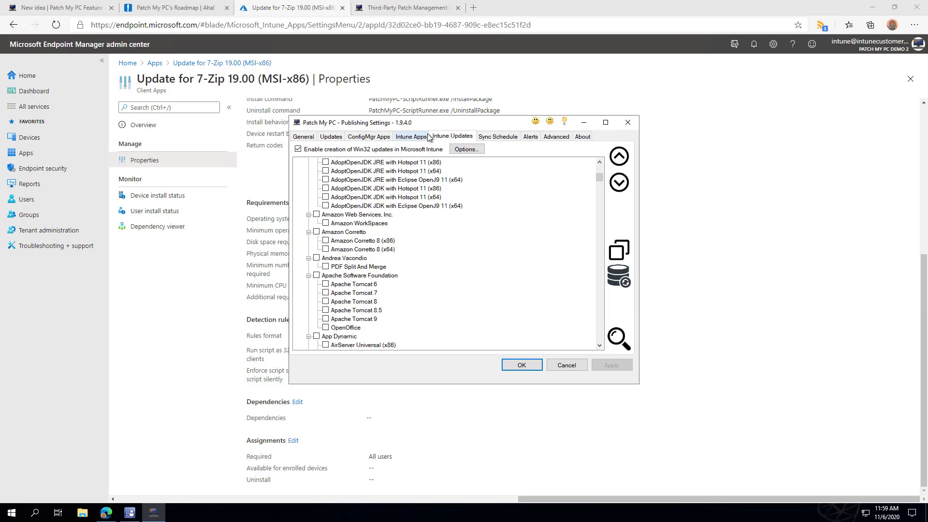
scroll(426, 207, up, 5)
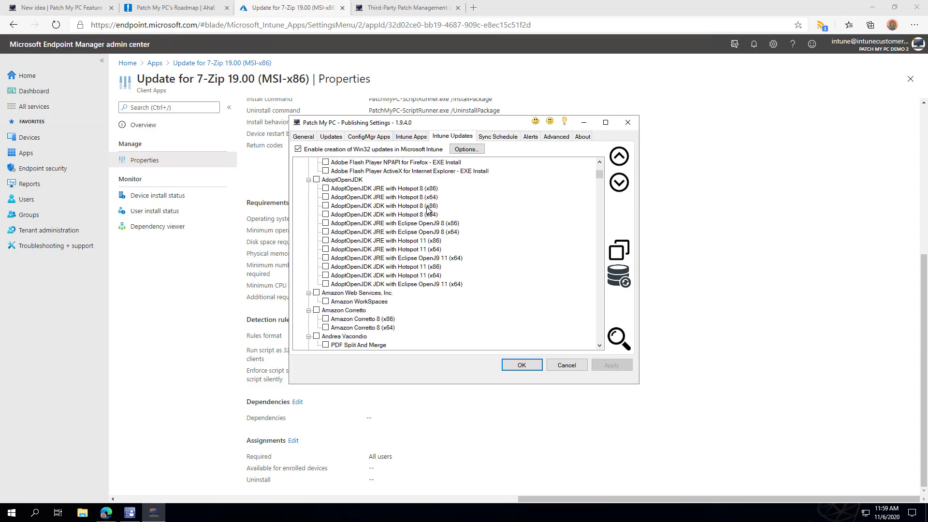
scroll(433, 208, up, 3)
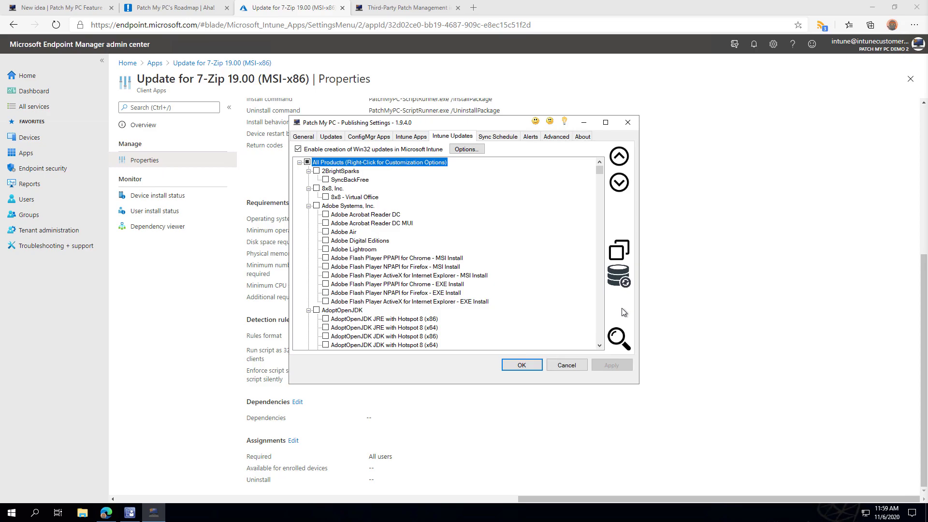
click(624, 282)
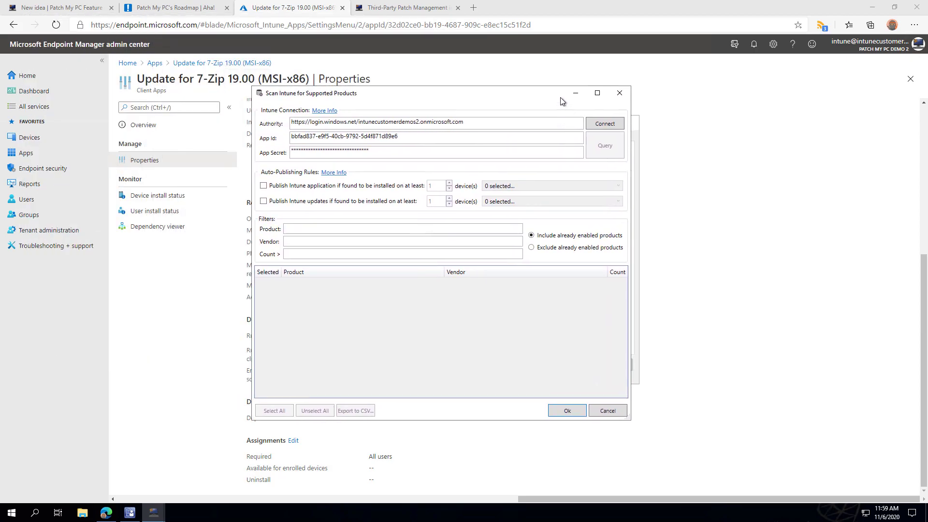
Step: Connect to Intune, query installed supported products, and mark Chrome x86, Chrome x64 and Tableau Reader 10
click(610, 131)
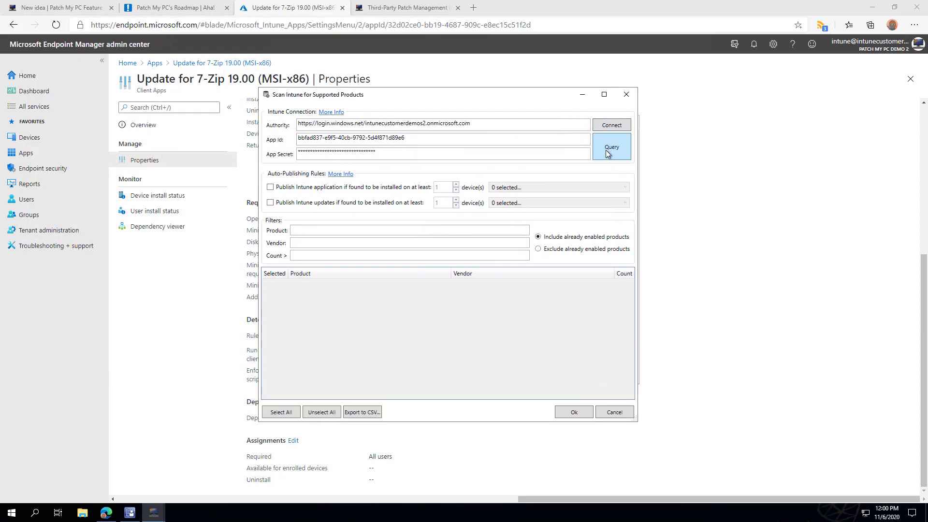
click(606, 148)
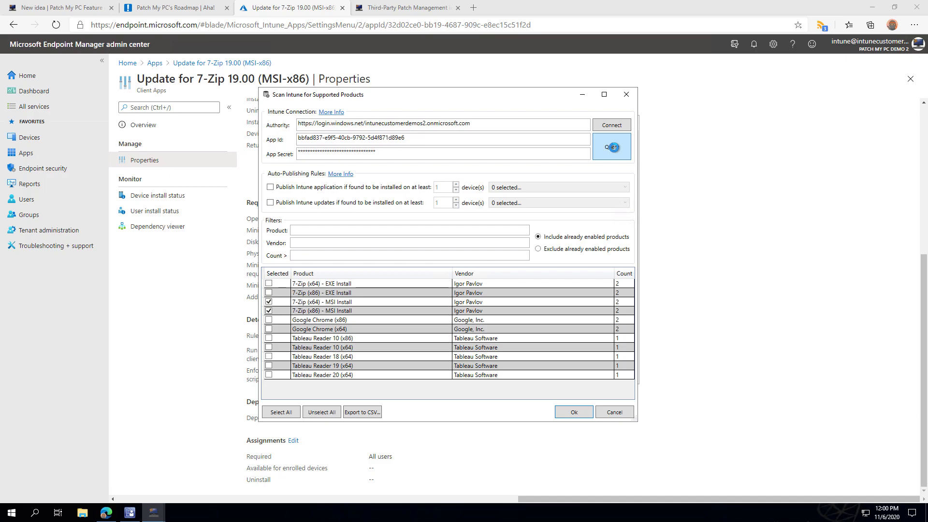
click(317, 320)
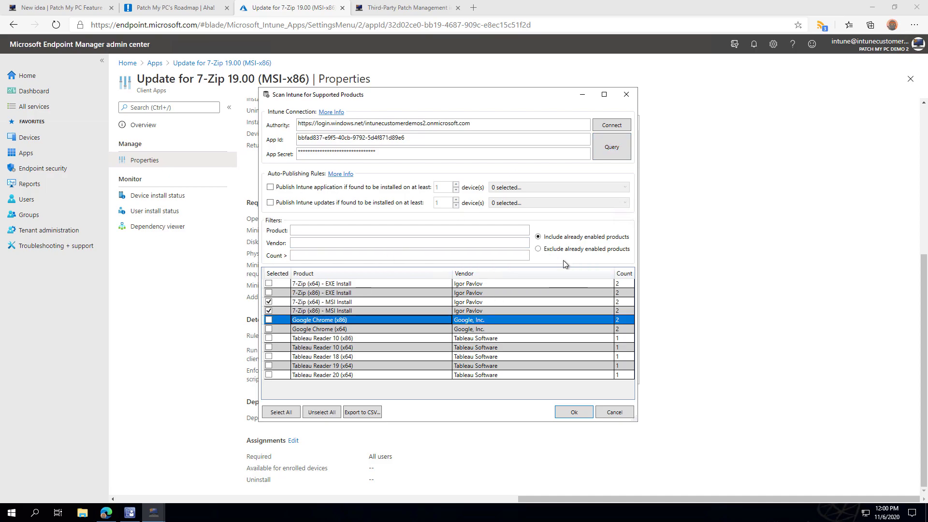
click(268, 319)
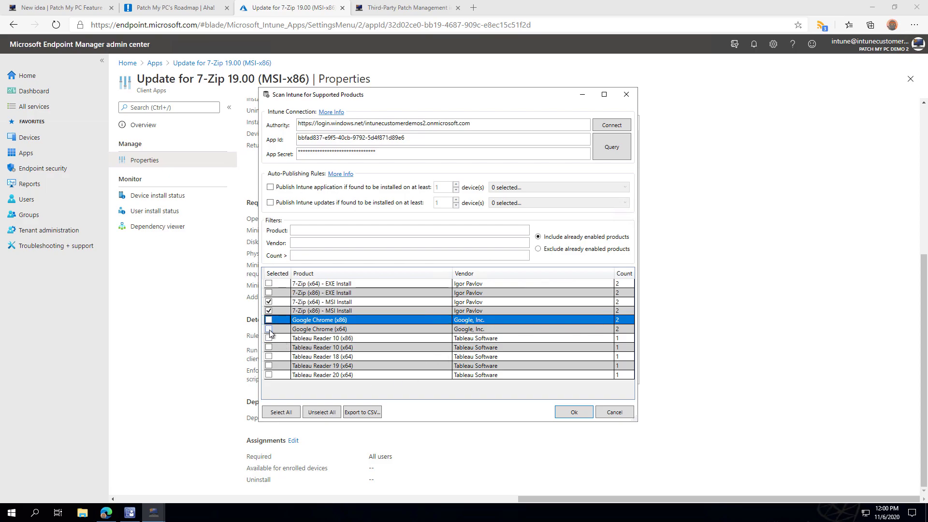
click(269, 329)
click(269, 338)
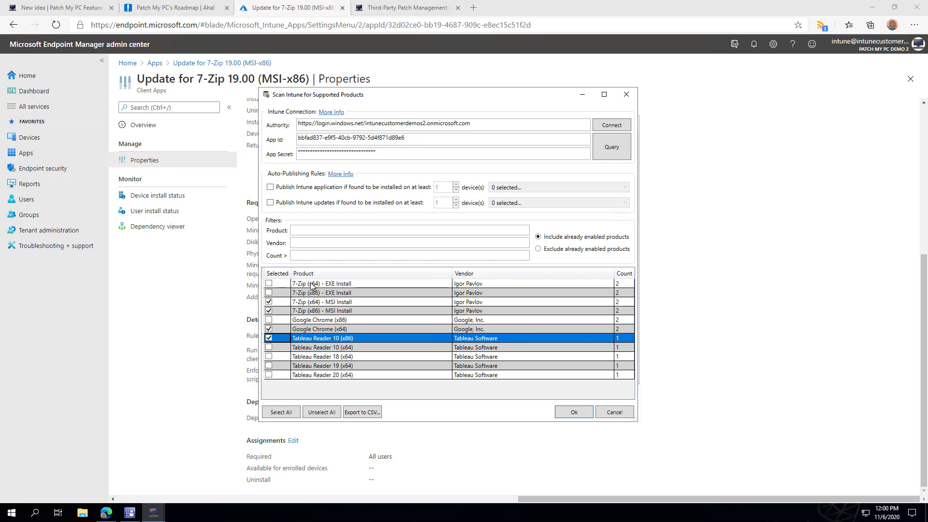
Step: Enable auto-publishing by minimum device count, deselect Tableau and Chrome x64, cancel, and open Intune Options
click(301, 189)
drag(445, 189, 408, 192)
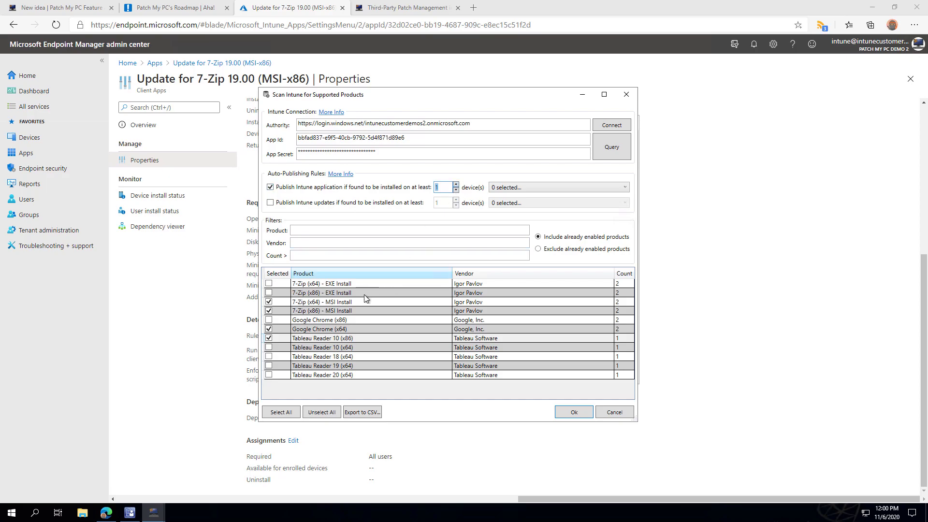
click(269, 338)
click(269, 330)
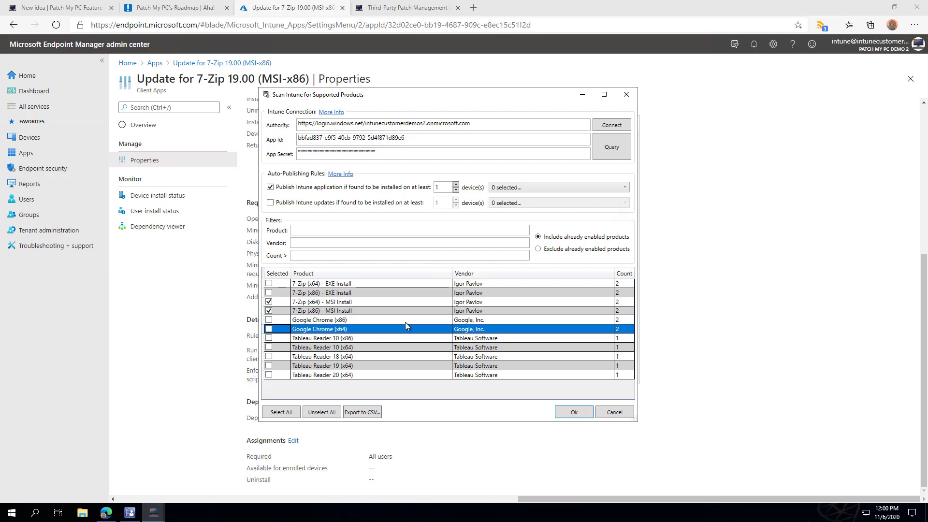
click(341, 322)
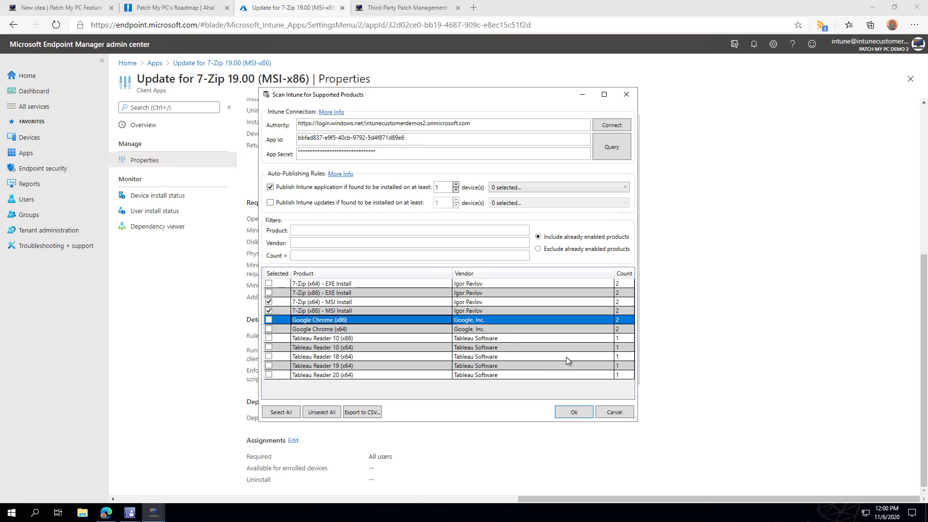
click(624, 415)
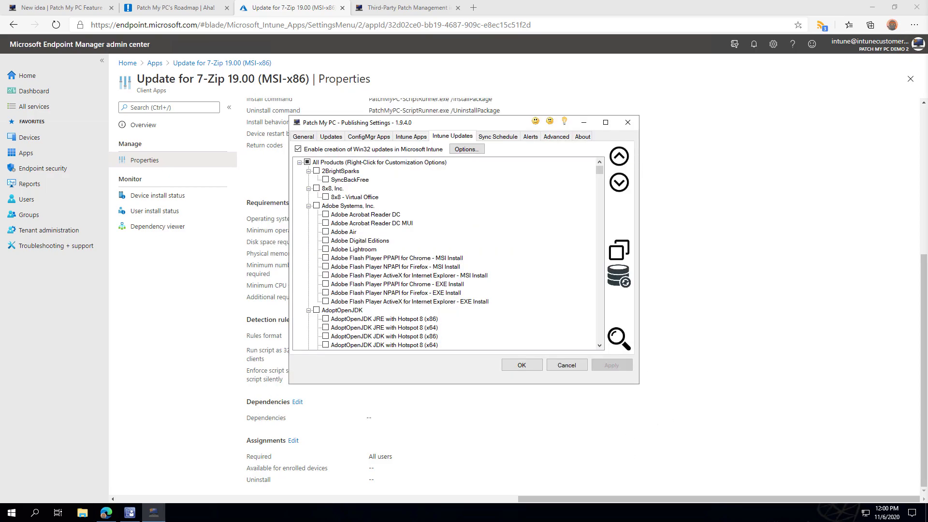
click(466, 149)
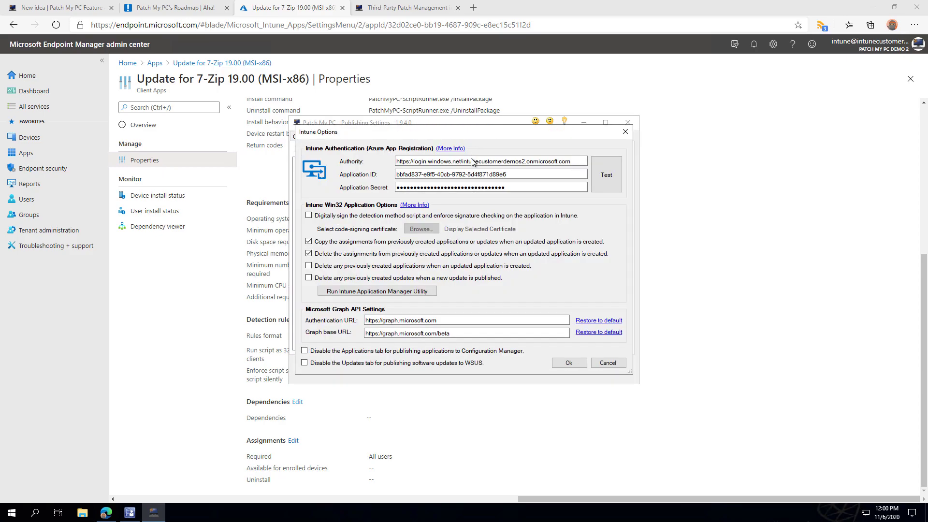
Step: Open the Intune Application Manager, enlarge it, and add a Not Installed column to the grid
click(400, 292)
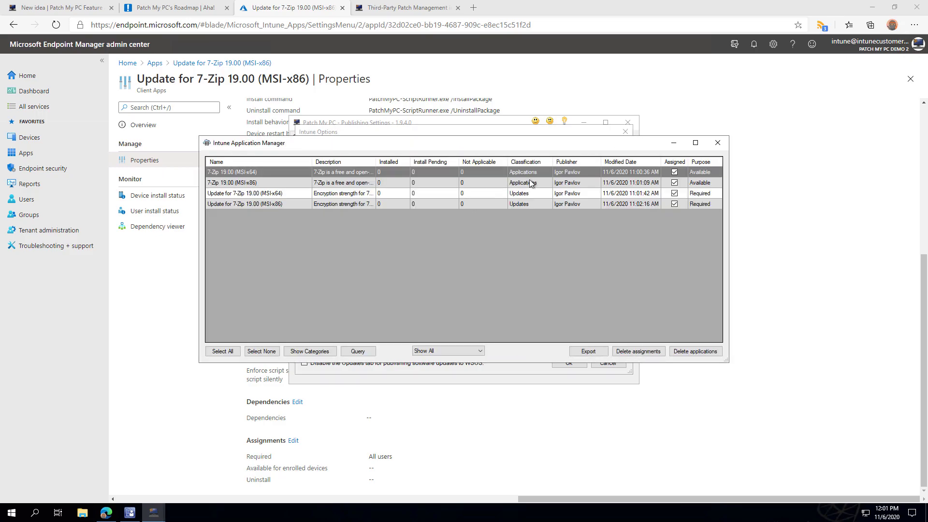
drag(724, 364, 767, 430)
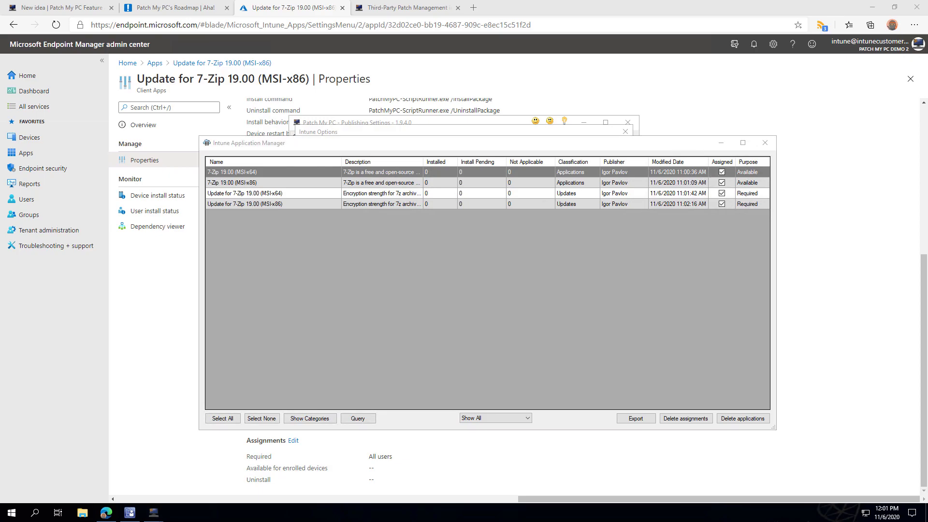
mouse_move(705, 156)
mouse_down()
mouse_move(733, 196)
mouse_move(733, 220)
mouse_move(770, 153)
mouse_up()
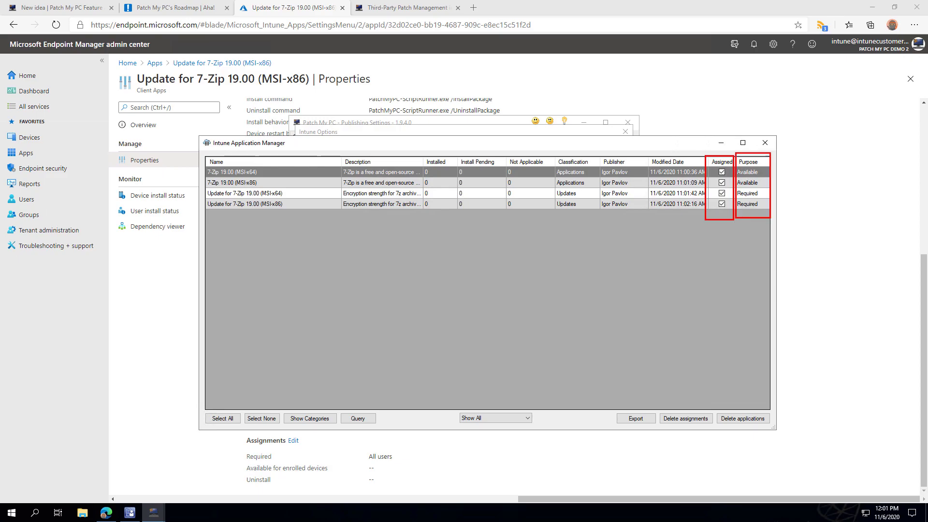
right_click(534, 161)
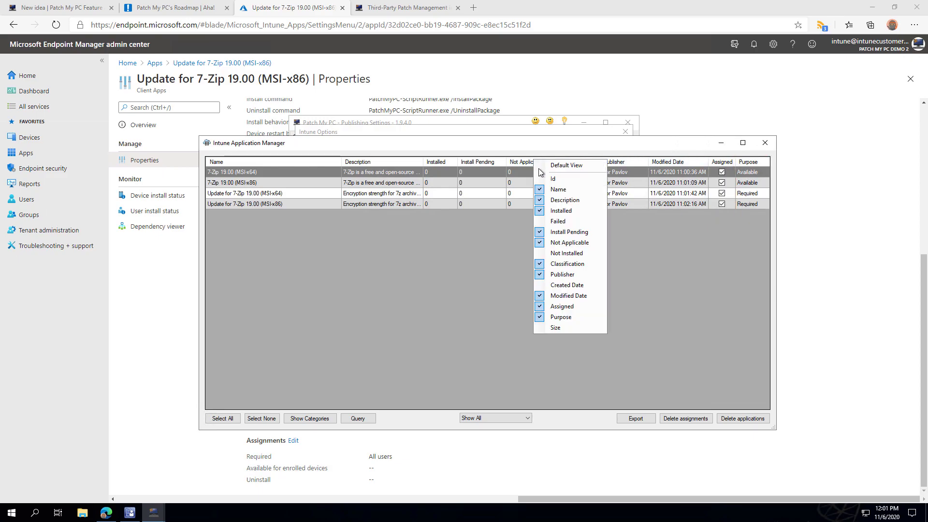
click(578, 255)
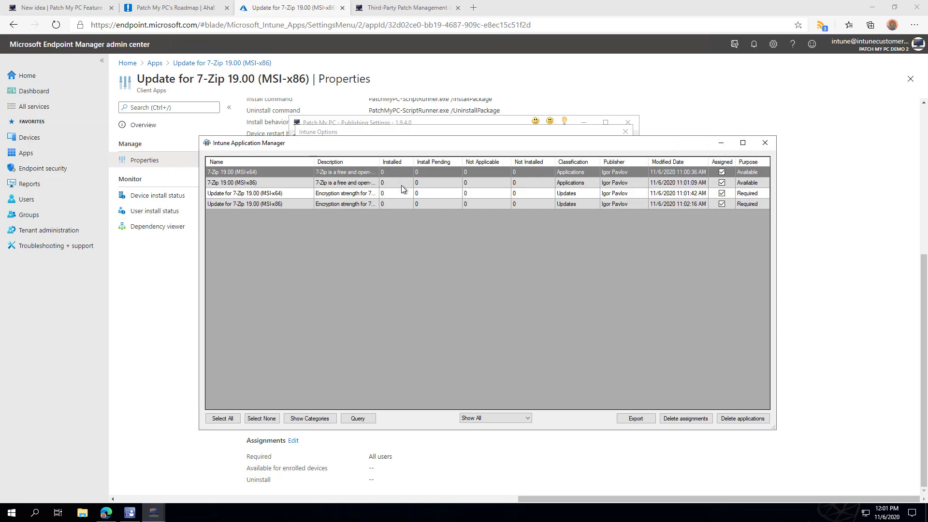
right_click(404, 164)
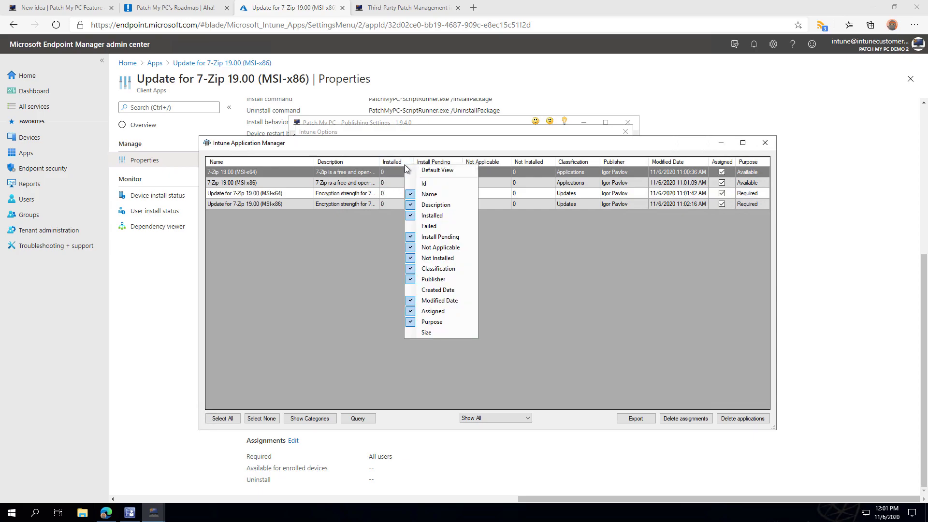
click(589, 337)
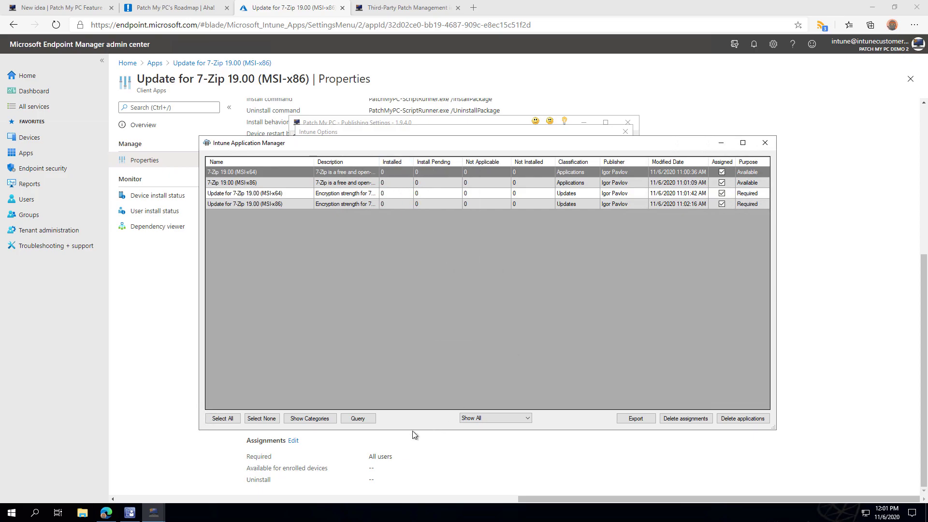
Step: Export the application list as a CSV file to the Desktop
click(641, 419)
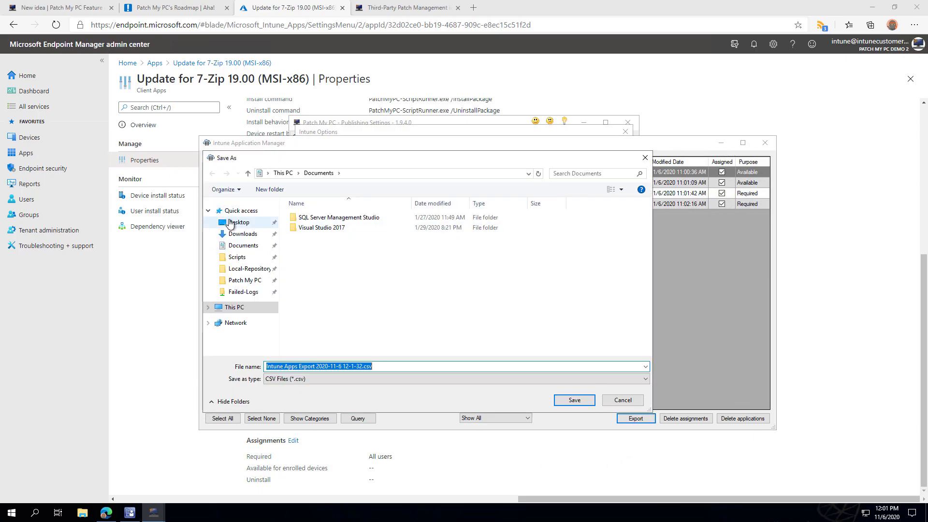
click(230, 223)
click(574, 400)
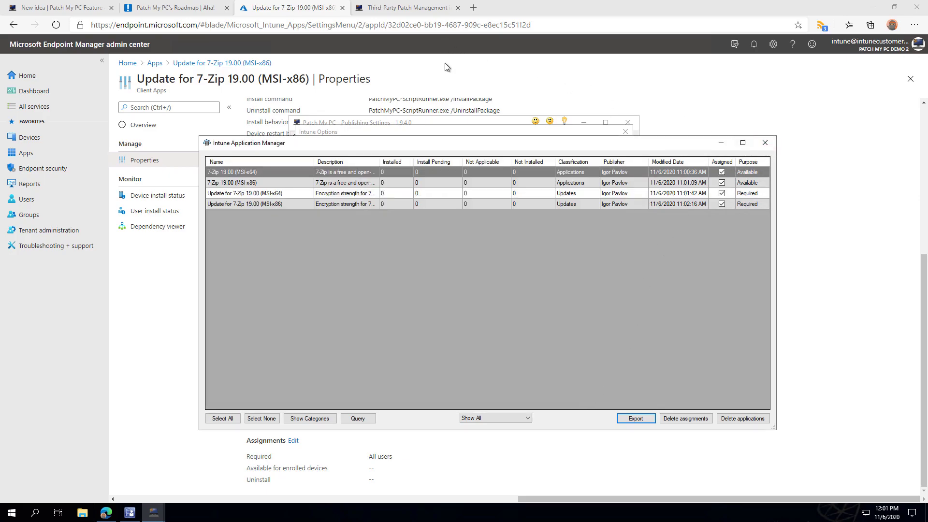
Step: Close the application manager and open the Power BI report setup instructions from the Intune article
click(768, 144)
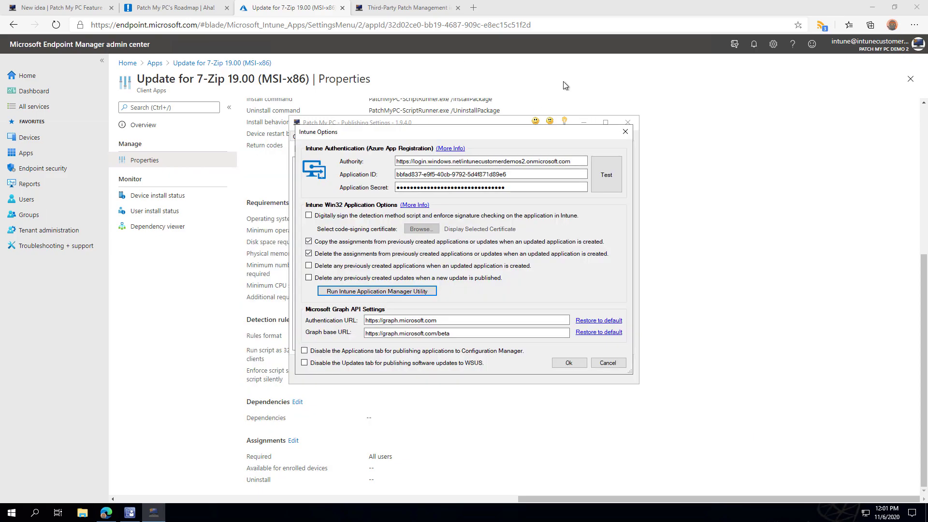
click(406, 7)
scroll(629, 227, down, 5)
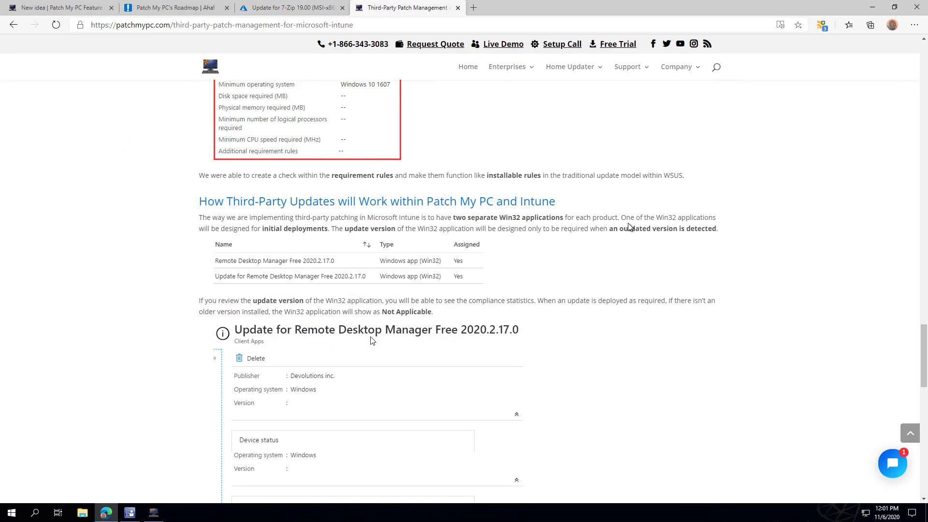
scroll(630, 227, down, 10)
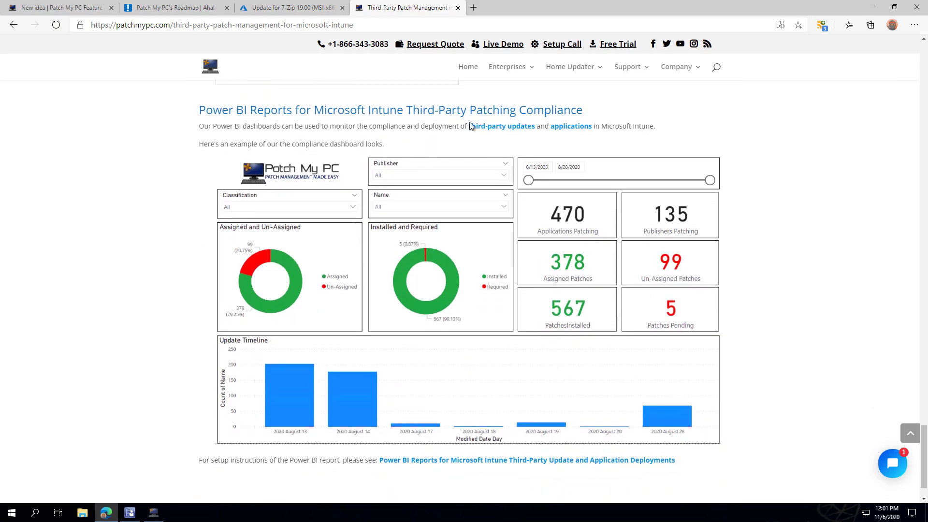
scroll(501, 171, down, 2)
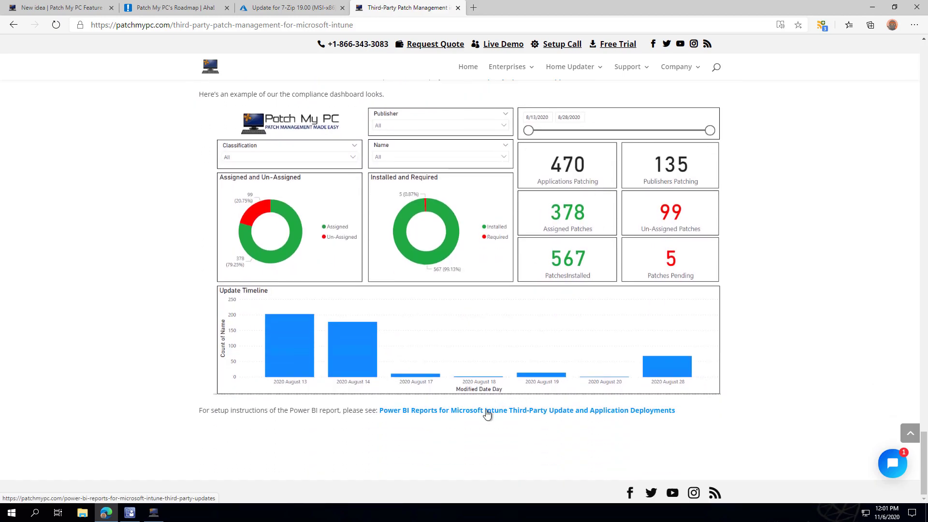
click(487, 411)
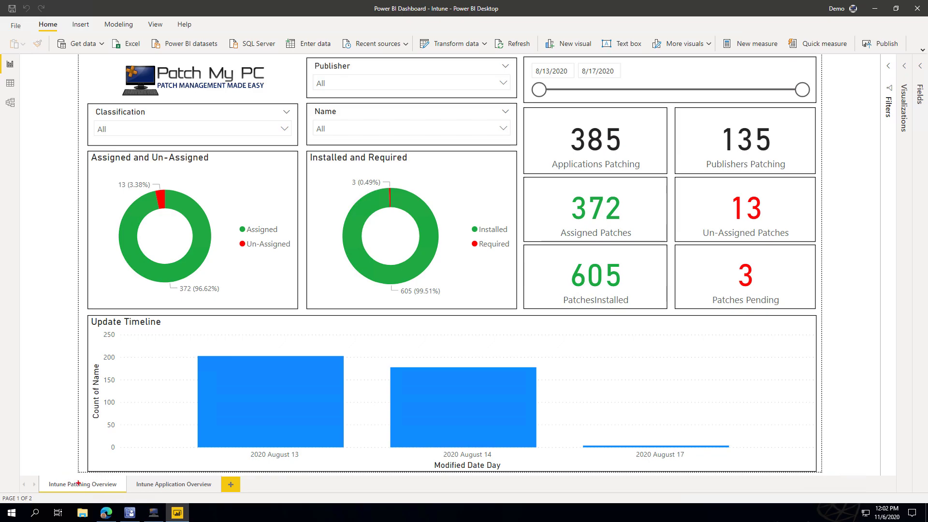
Step: Point out the Intune Patching Overview and Intune Application Overview page tabs
drag(77, 473, 39, 400)
drag(173, 478, 130, 399)
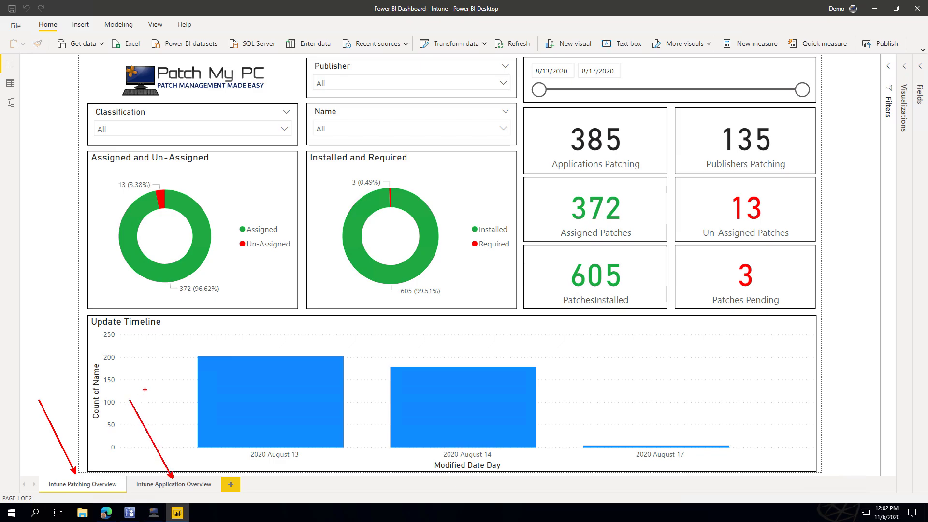
key(Escape)
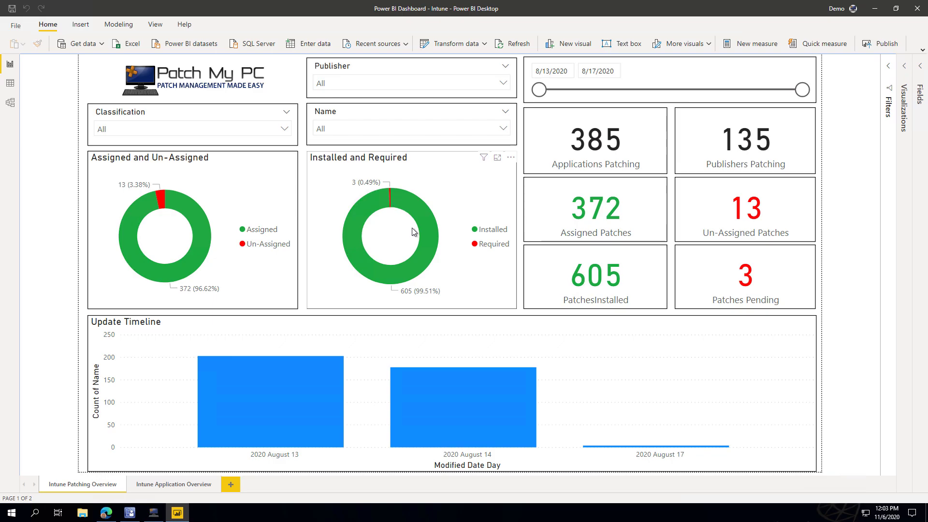
Step: Show the August 14 timeline bar's data as a table and scroll through the update list
right_click(485, 394)
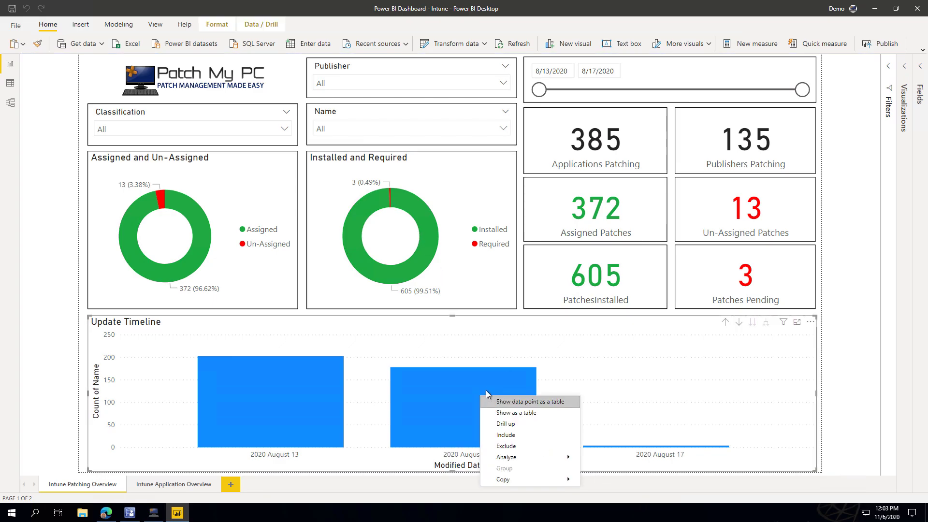
click(503, 408)
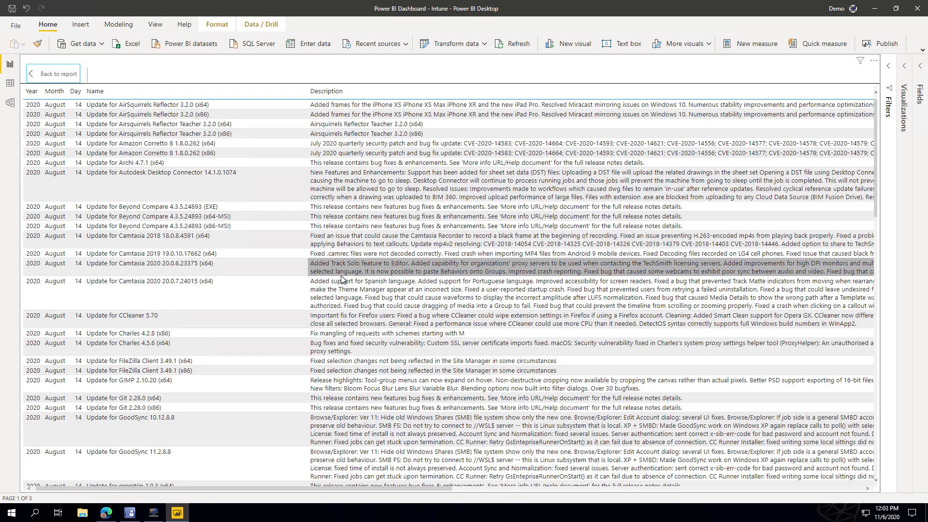
scroll(292, 208, down, 10)
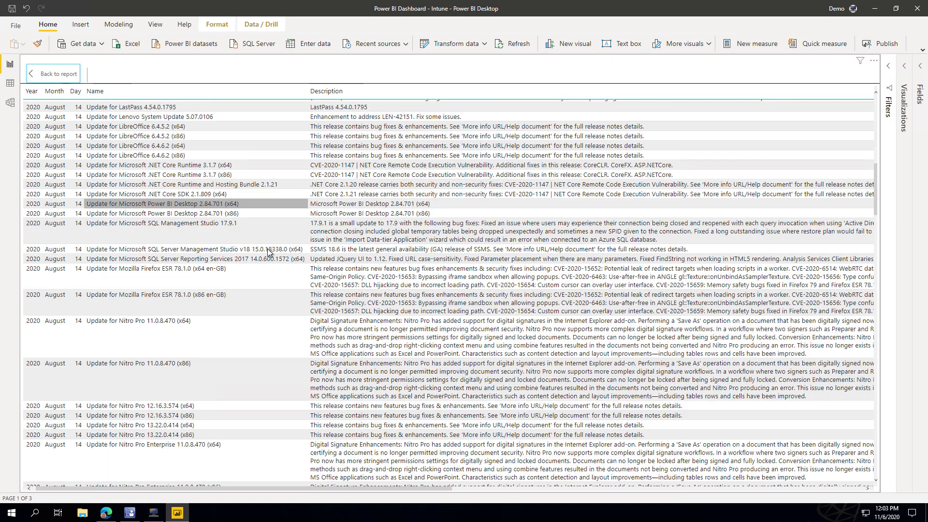
scroll(271, 247, down, 15)
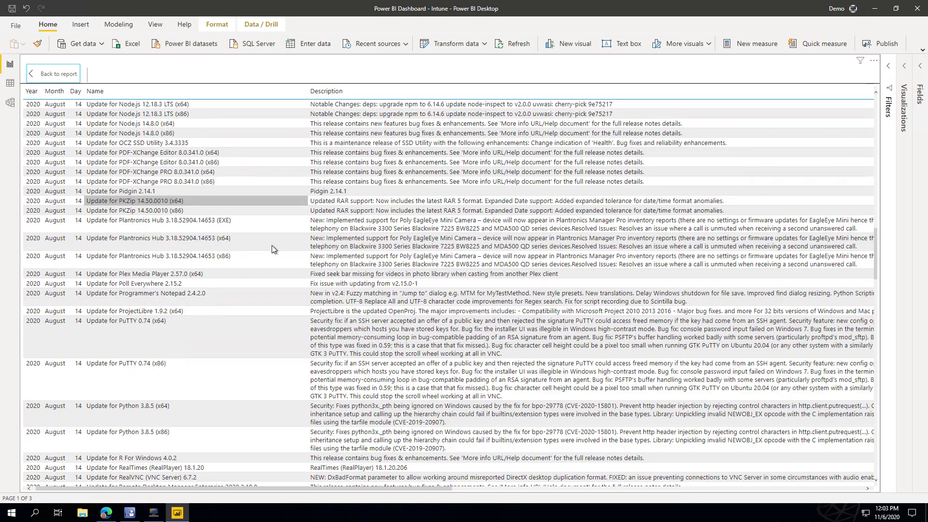
scroll(271, 245, down, 4)
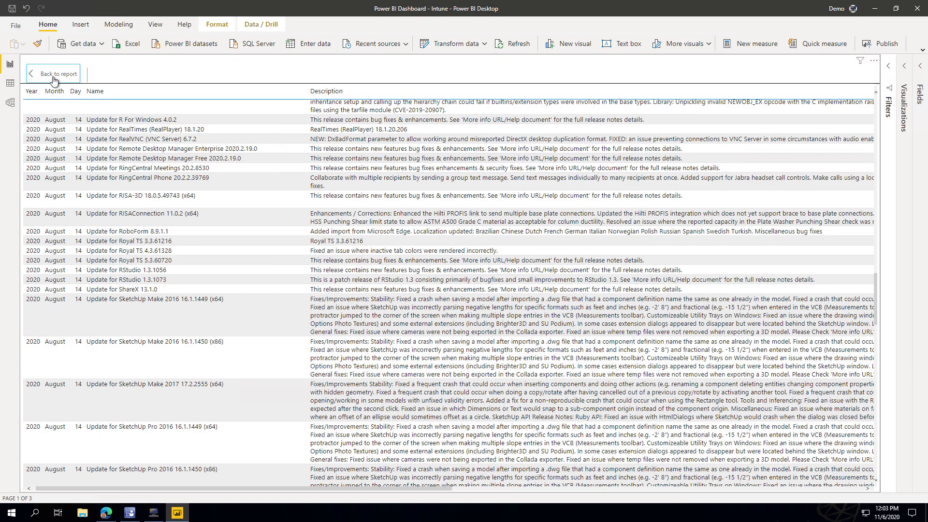
Step: Return to the report, view Intune Application Overview, then go back to Intune Patching Overview
key(Escape)
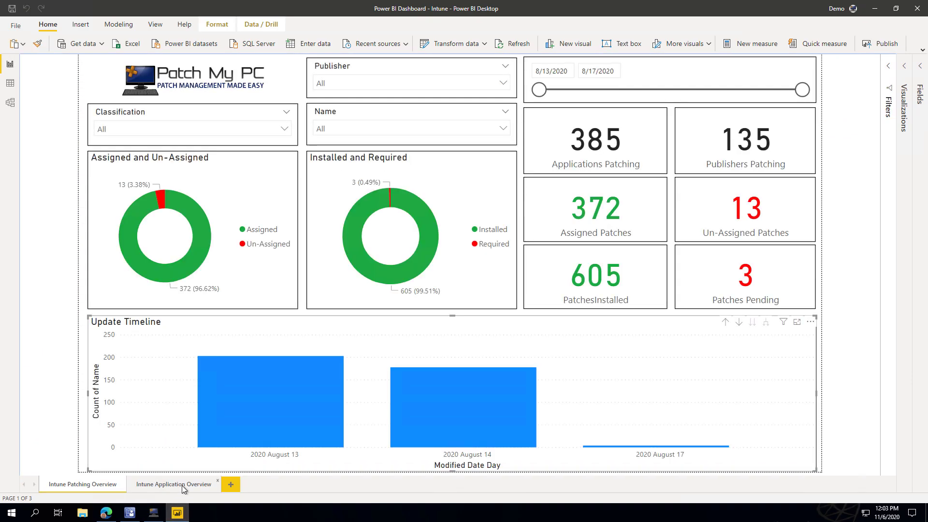
click(182, 485)
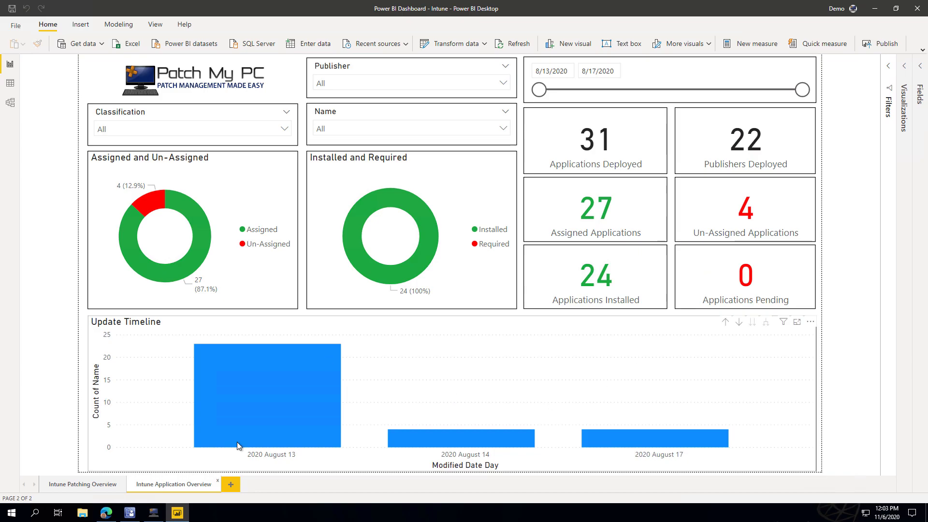
click(98, 489)
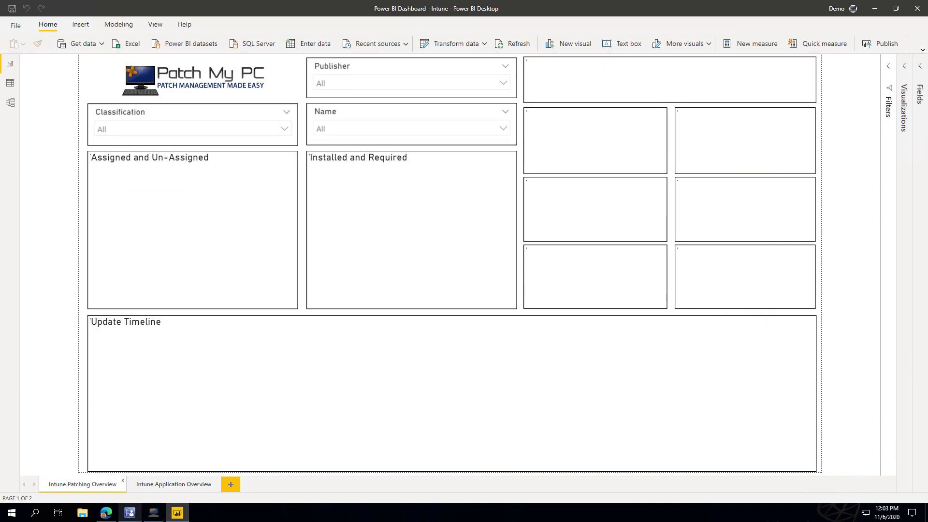
mouse_move(129, 512)
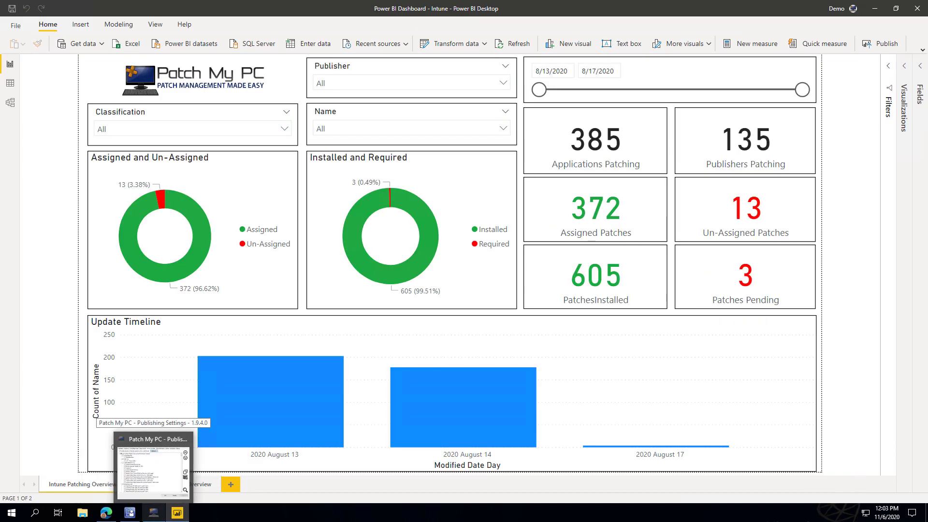
mouse_move(127, 490)
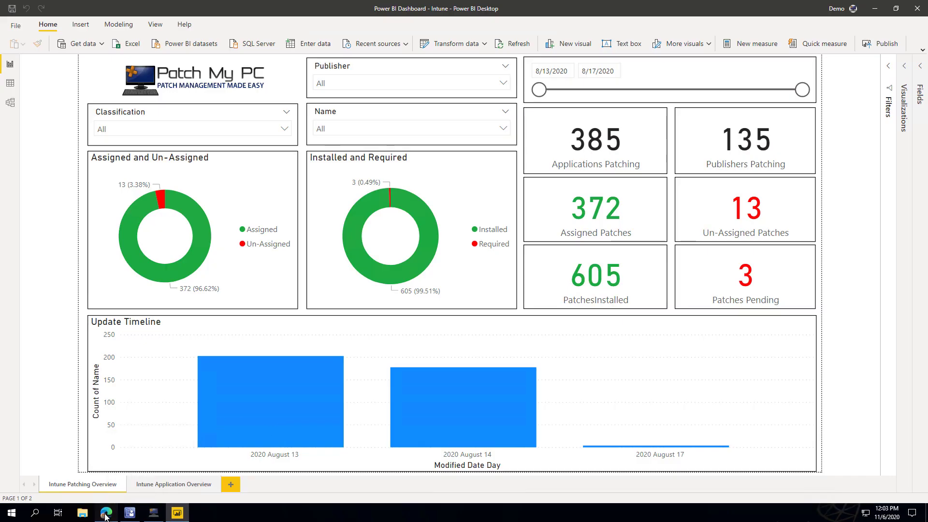
Step: From the 7-Zip update page, show Endpoint Manager's All apps list, then bring Power BI forward
click(106, 513)
click(313, 8)
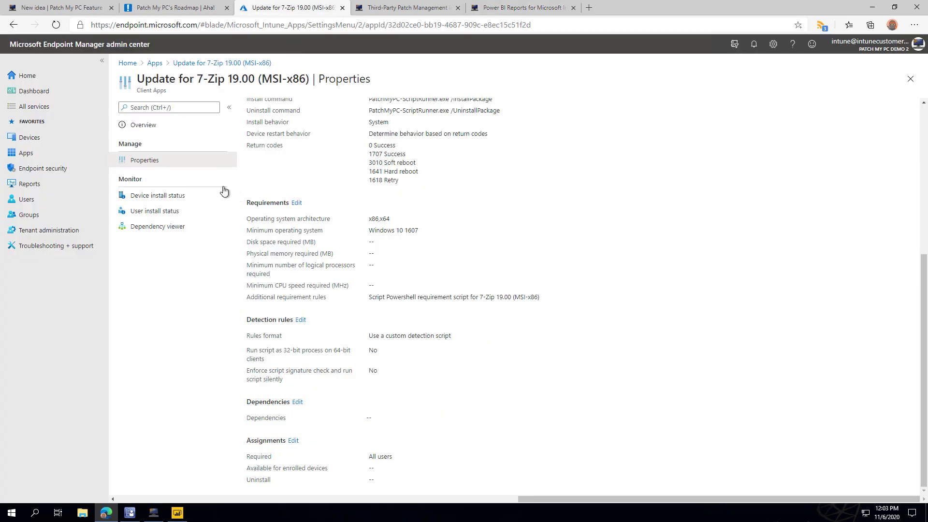
click(38, 154)
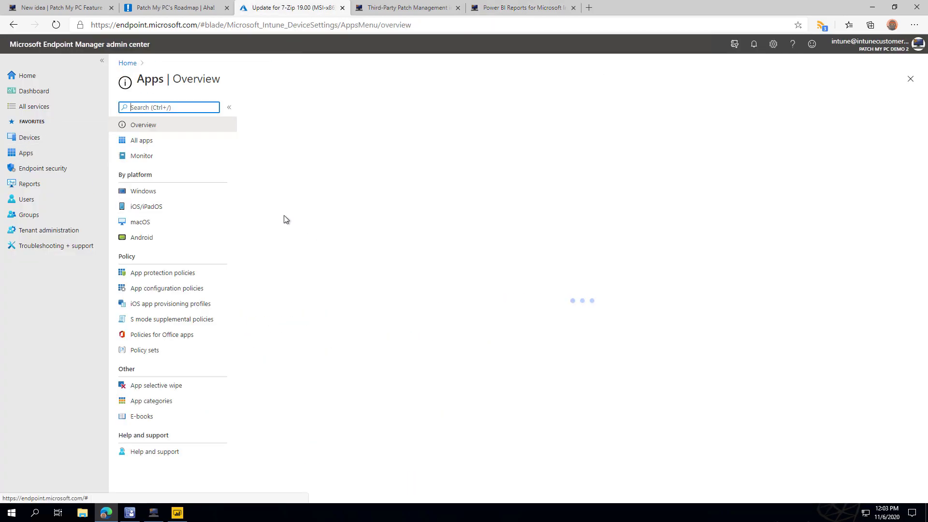
click(145, 140)
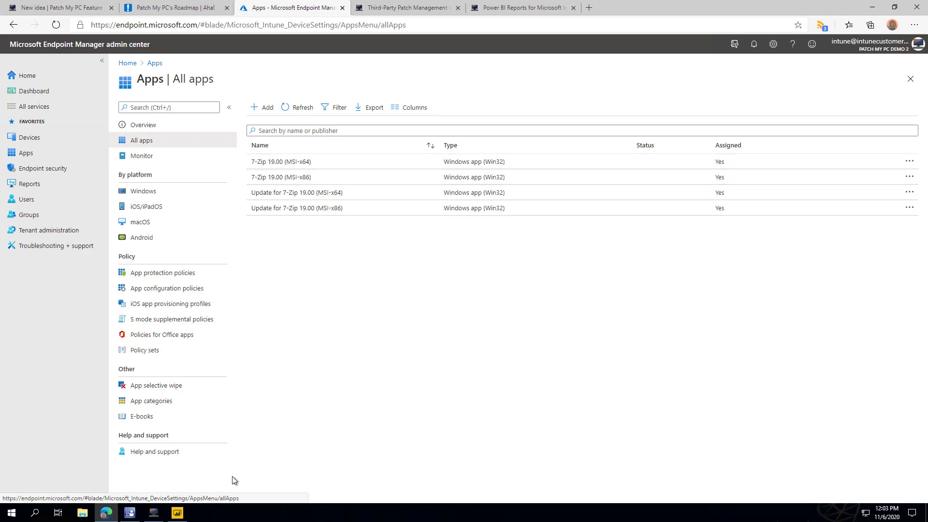
mouse_move(160, 518)
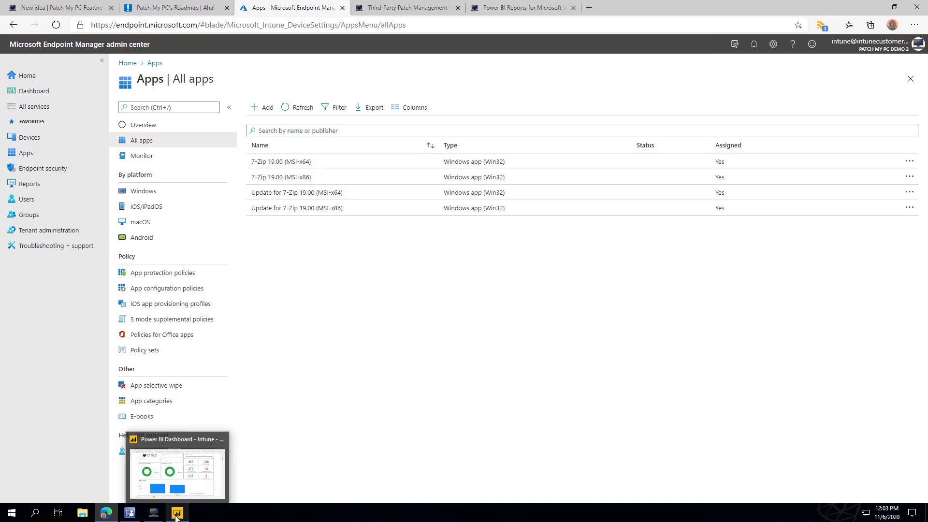
click(176, 517)
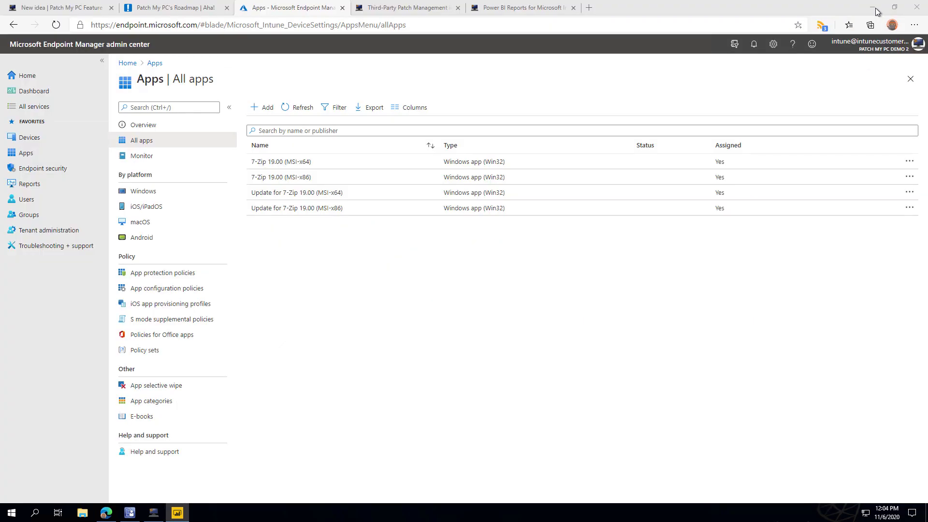
Step: Minimize Power BI and the browser, cancel Intune Options, and launch the CVE Import Wizard from Updates
click(873, 11)
click(871, 8)
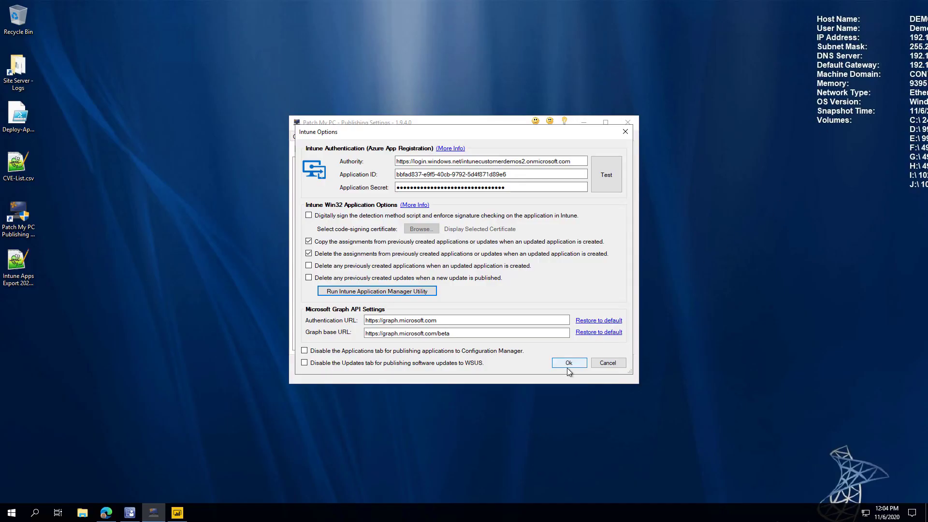
click(604, 363)
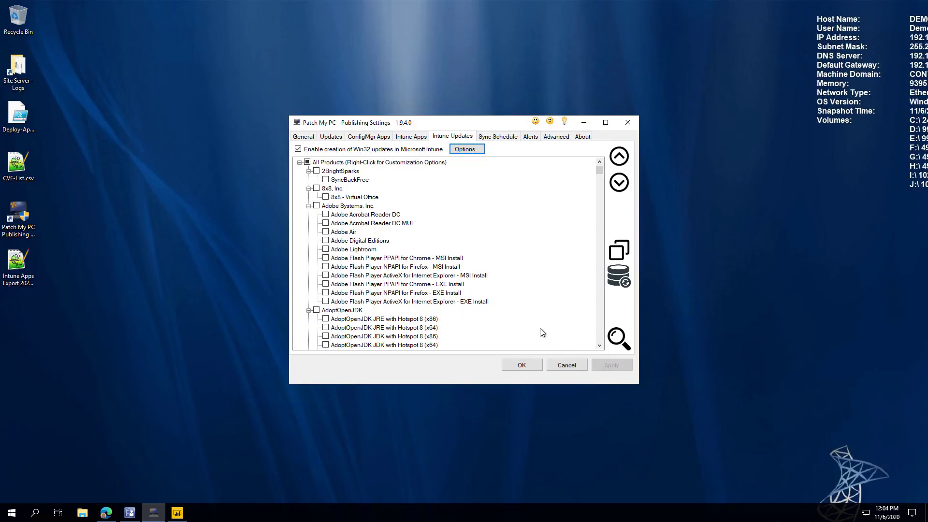
click(333, 137)
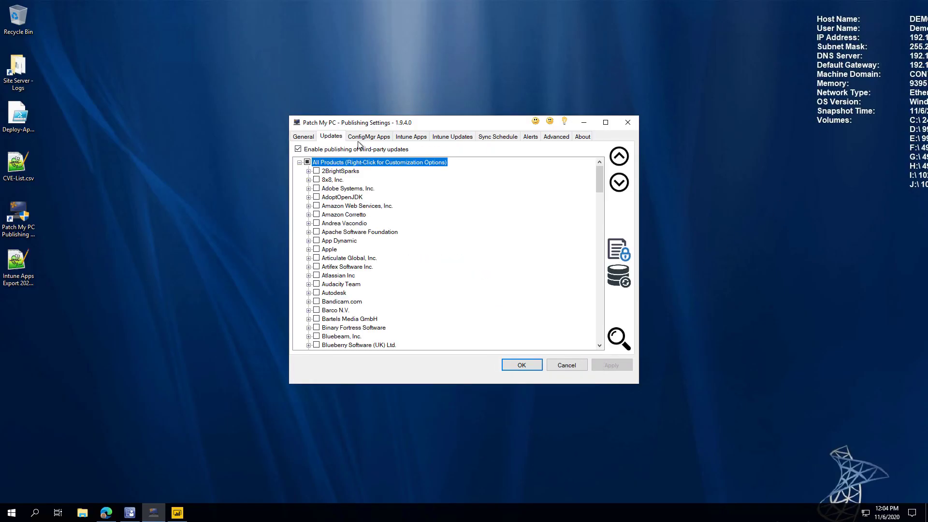
click(619, 251)
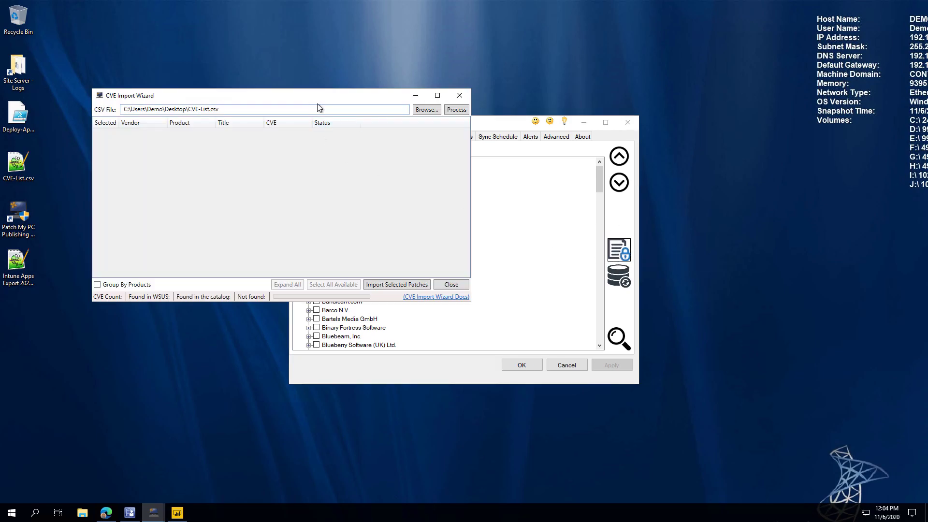
Step: Move and enlarge the wizard, then choose CVE-List.csv from the Desktop as the CSV file
drag(322, 101, 342, 71)
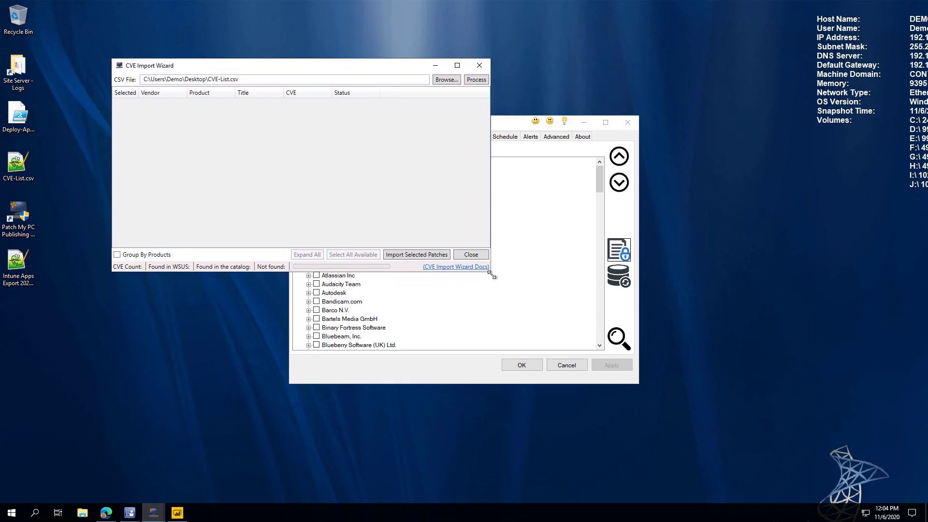
drag(490, 274, 746, 424)
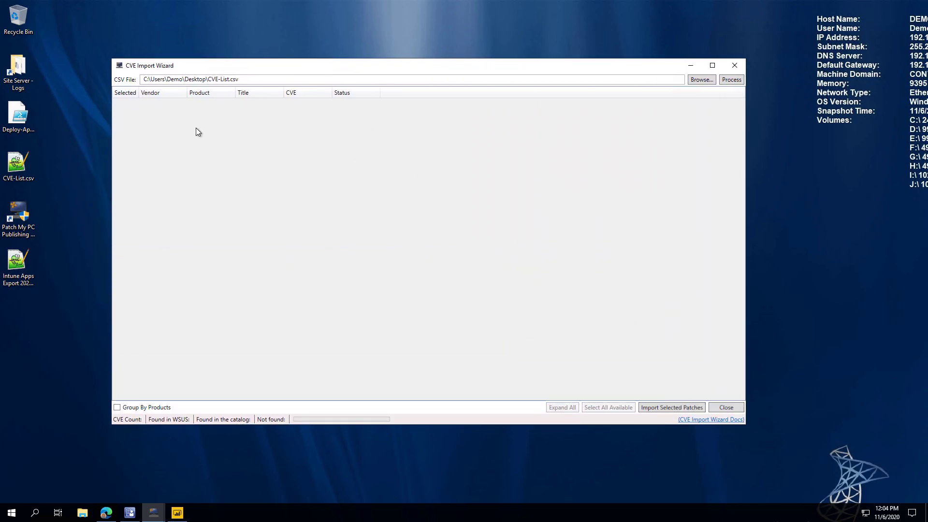
click(15, 269)
click(60, 213)
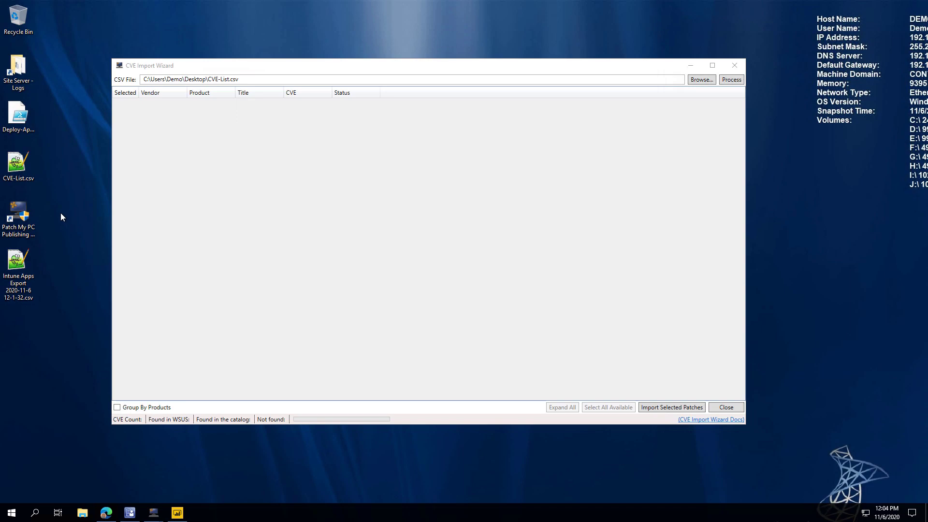
double_click(18, 165)
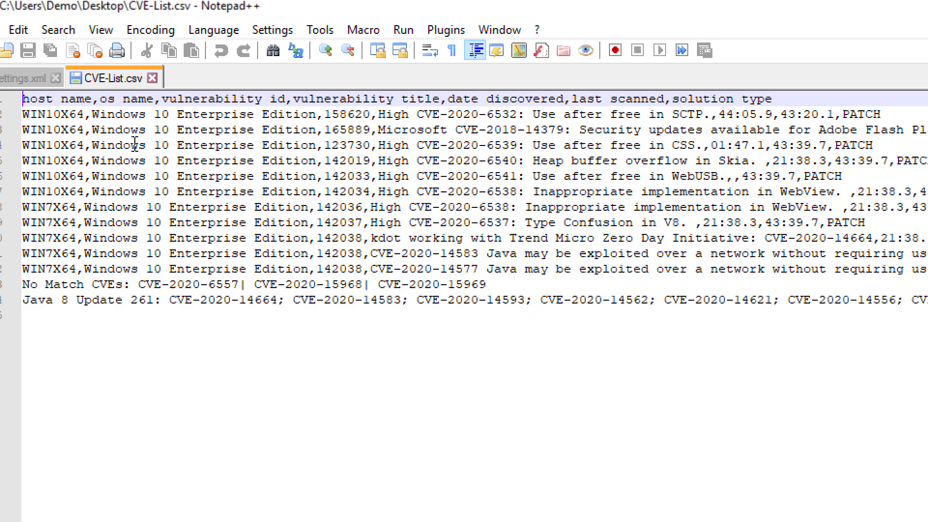
click(130, 145)
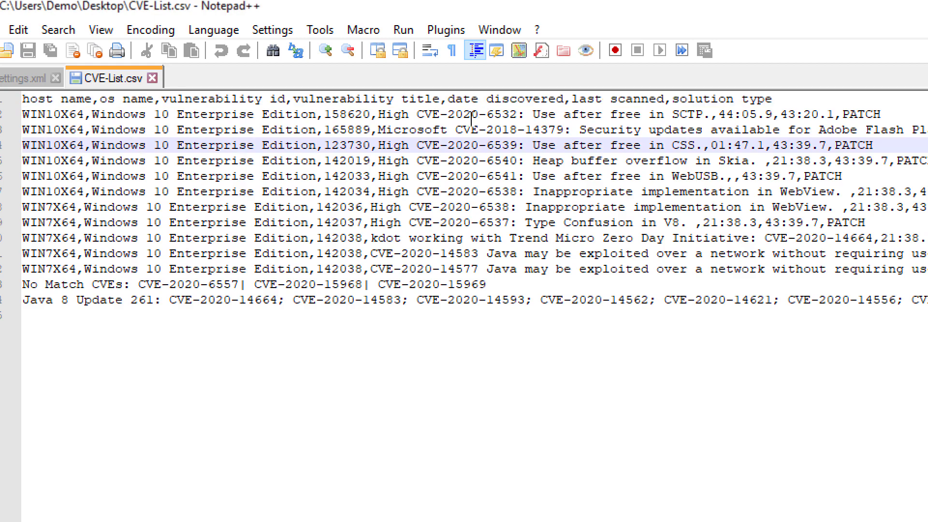
click(428, 101)
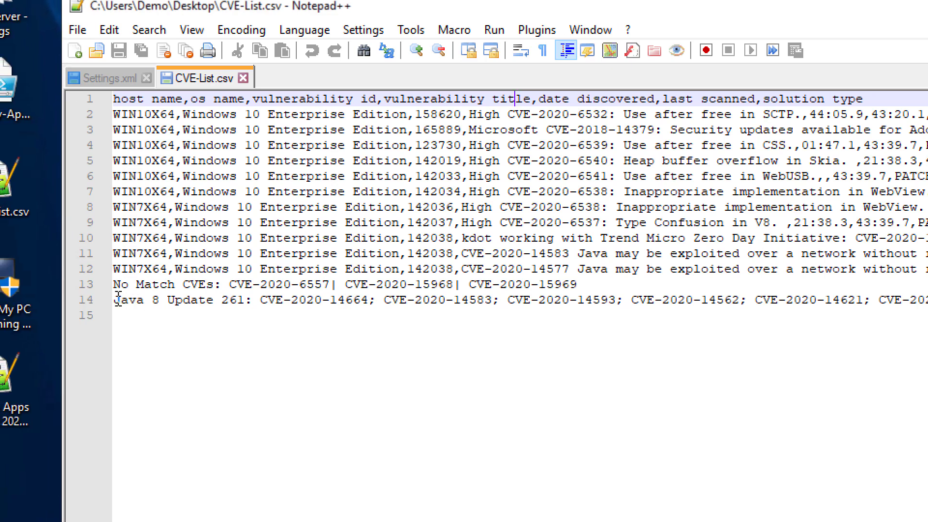
drag(109, 299, 248, 306)
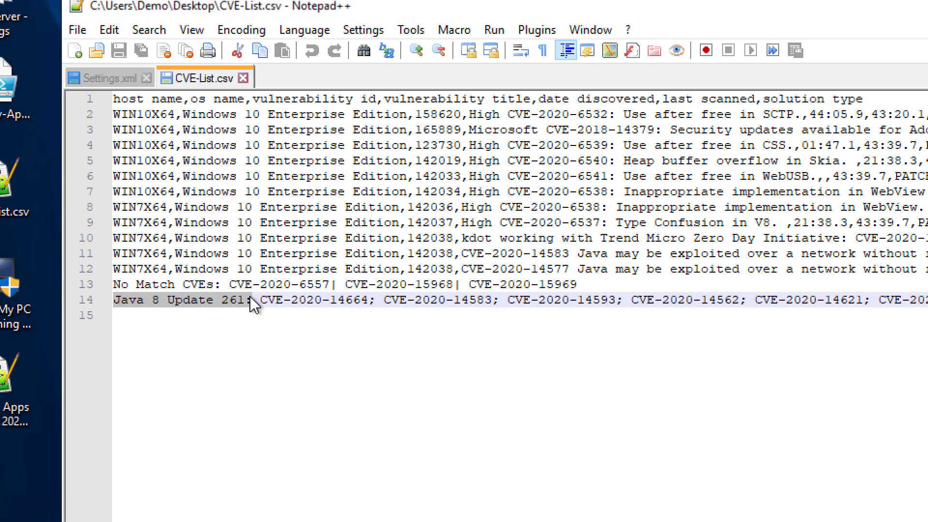
drag(680, 272, 55, 103)
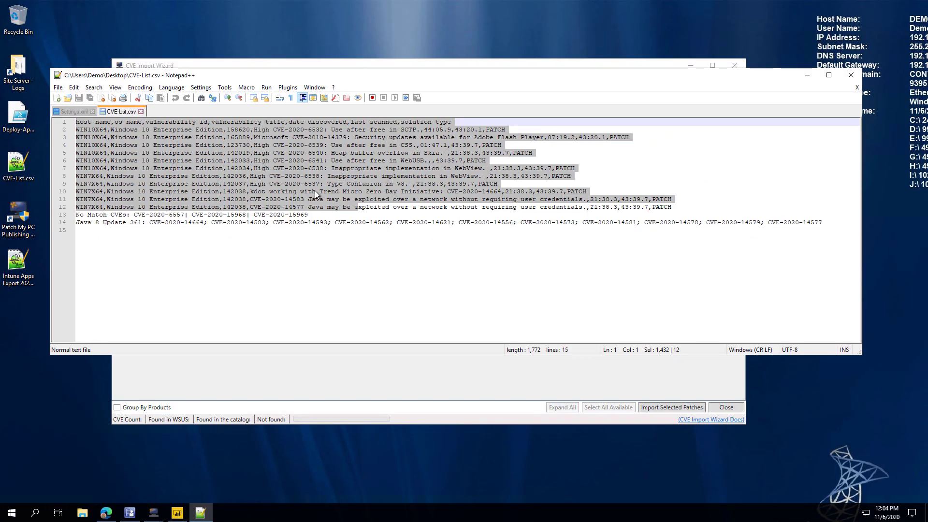
click(627, 253)
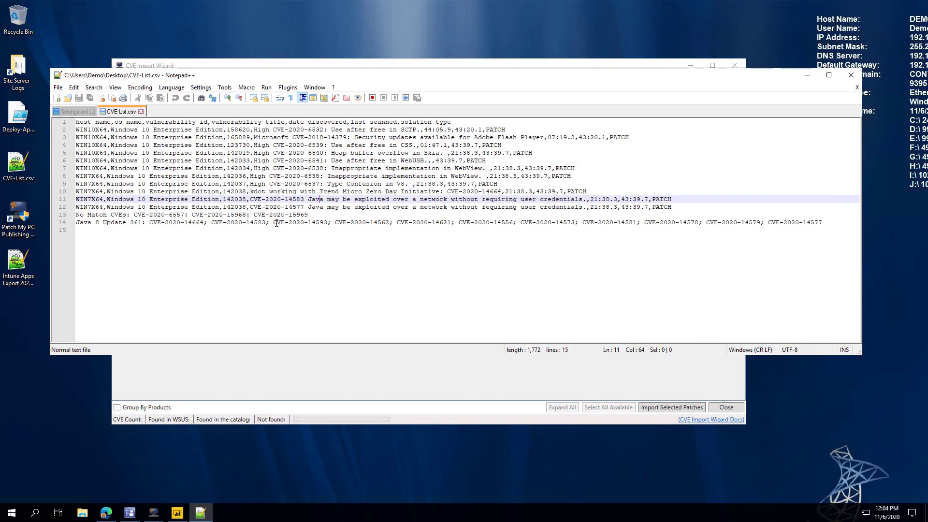
drag(276, 223, 326, 226)
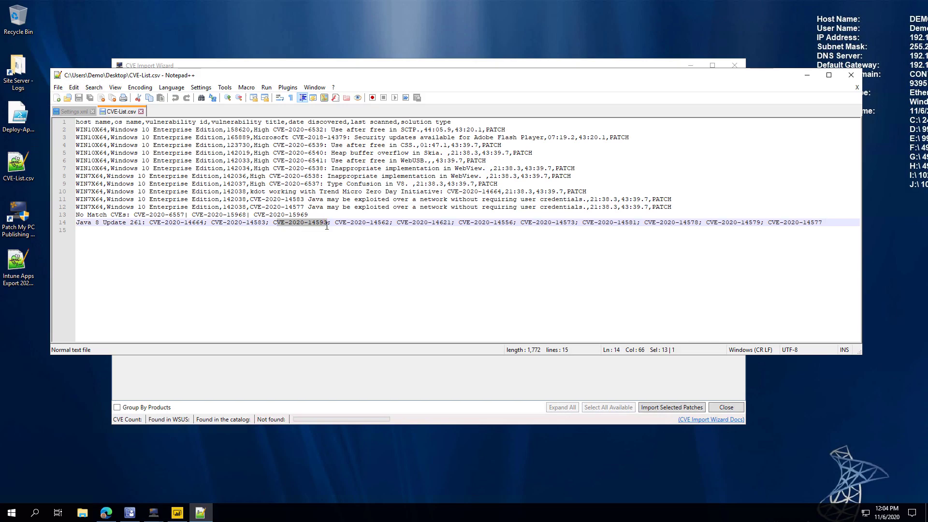
click(851, 75)
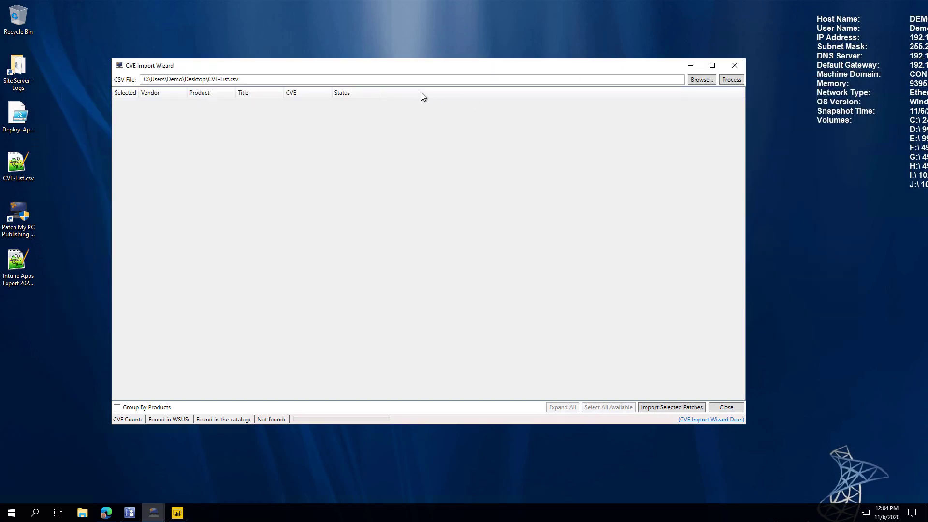
Step: Process the CVE list from CVE-List.csv and mark up the results
click(732, 80)
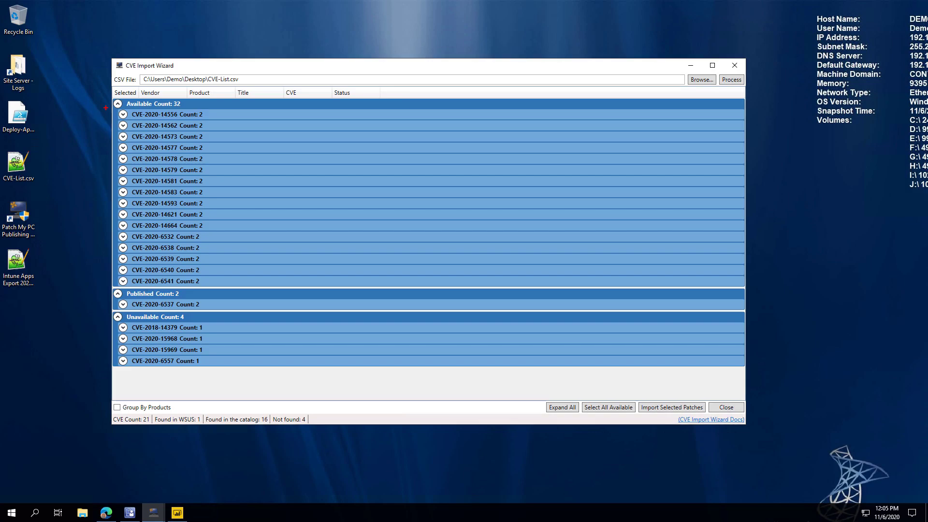
drag(114, 97, 72, 66)
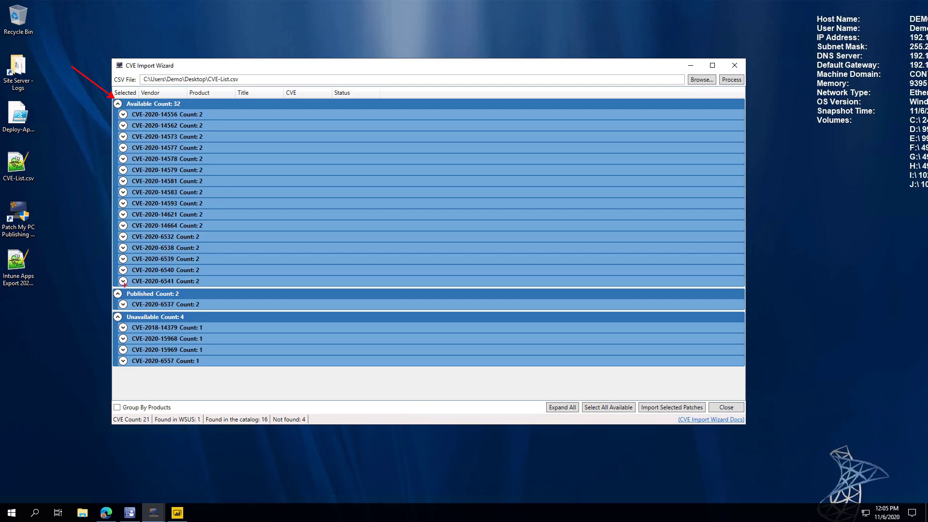
mouse_move(109, 290)
mouse_down()
mouse_move(74, 279)
mouse_move(68, 266)
mouse_up()
mouse_move(106, 311)
mouse_down()
mouse_move(206, 333)
mouse_move(250, 376)
mouse_up()
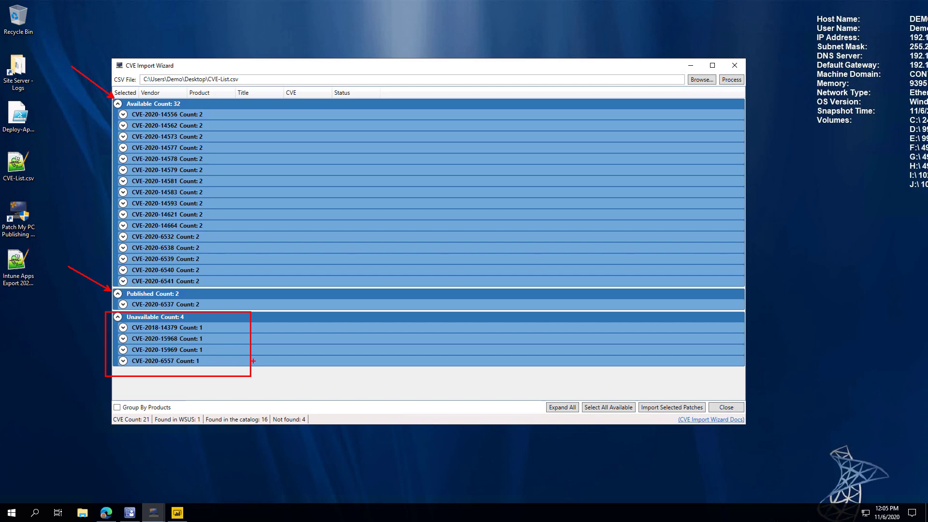
key(Escape)
Step: Expand the CVE-2020-14578 group and highlight its Oracle Java entry
click(123, 158)
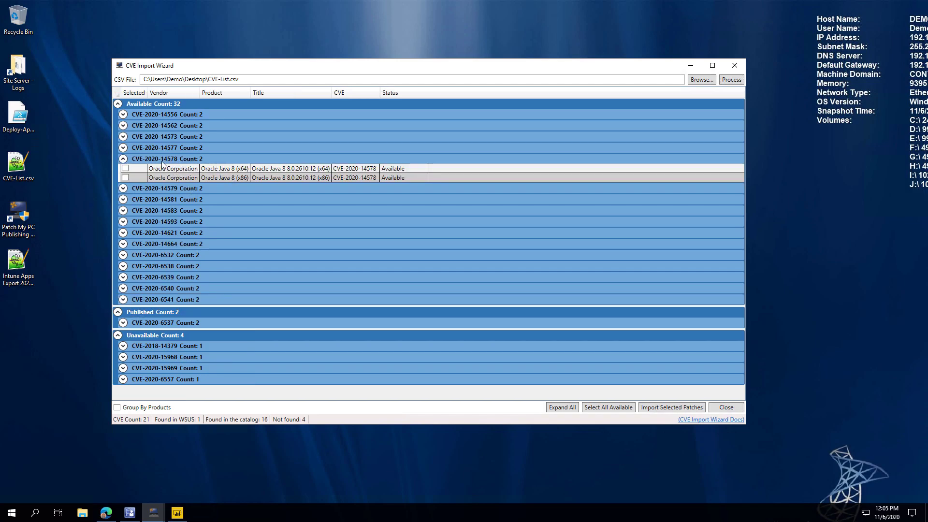
key(ctrl+2)
mouse_move(123, 155)
mouse_down()
mouse_move(216, 164)
mouse_move(259, 137)
mouse_up()
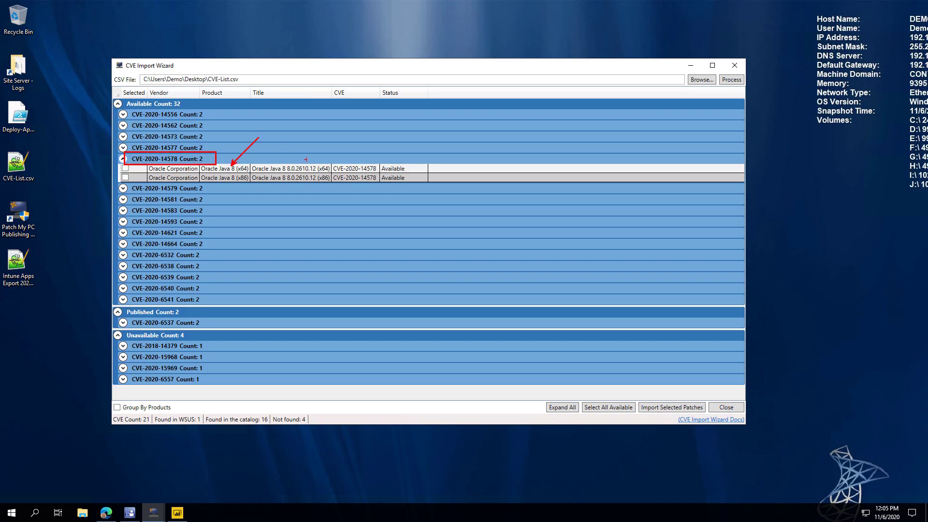
mouse_move(309, 164)
mouse_down()
mouse_move(330, 143)
mouse_move(448, 183)
mouse_up()
key(Escape)
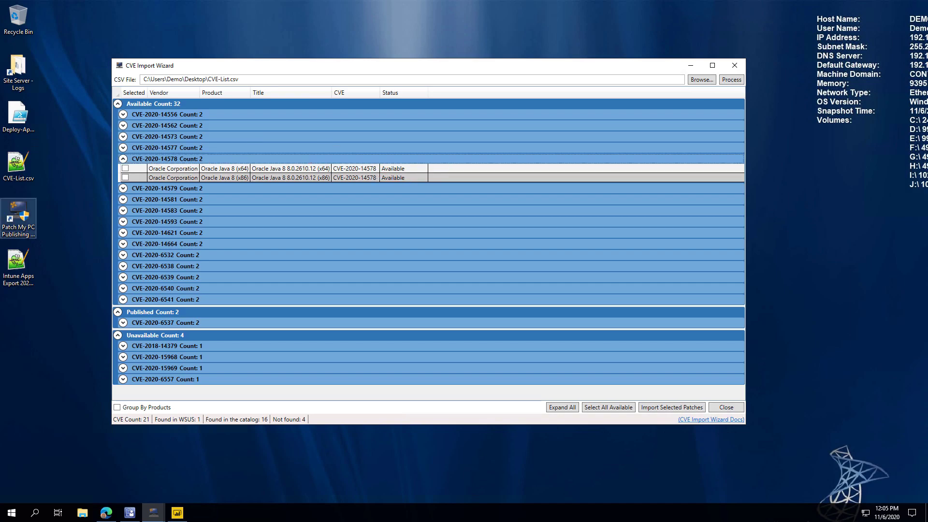
Step: Expand the published CVE-2020-6537 group and highlight its Published status and Google Chrome title
click(126, 322)
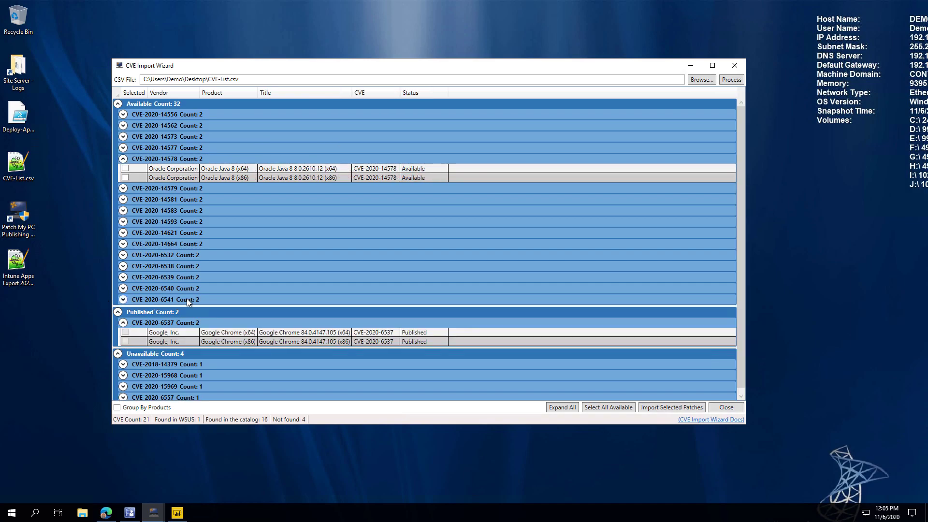
scroll(212, 329, down, 1)
key(ctrl+2)
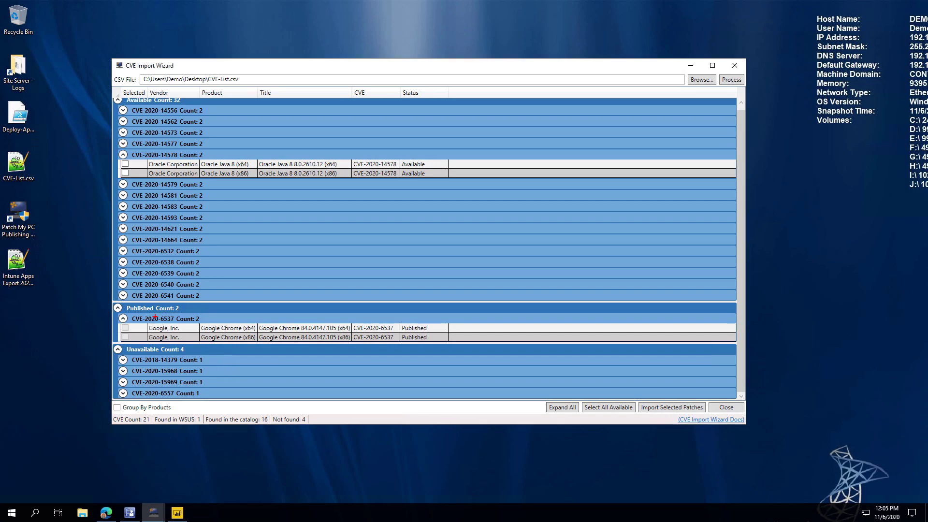
drag(129, 314, 215, 322)
drag(411, 320, 404, 285)
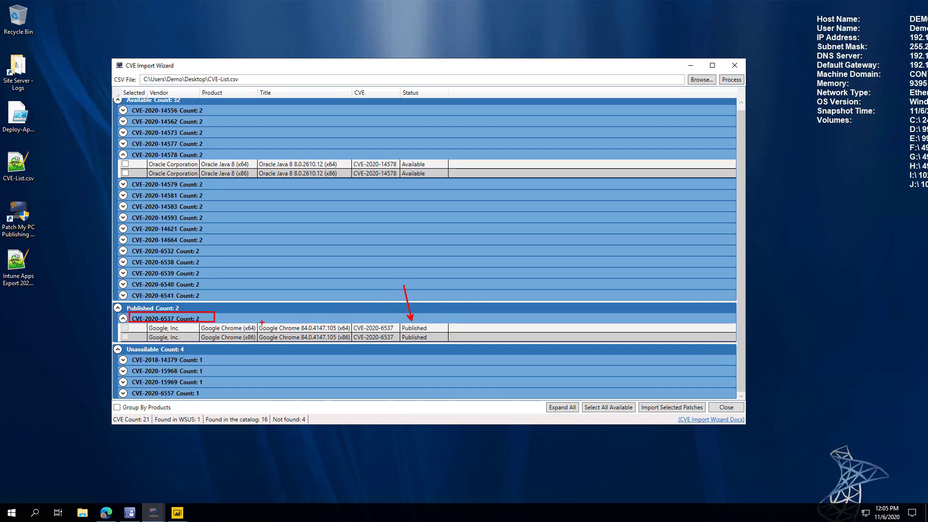
drag(258, 322, 356, 343)
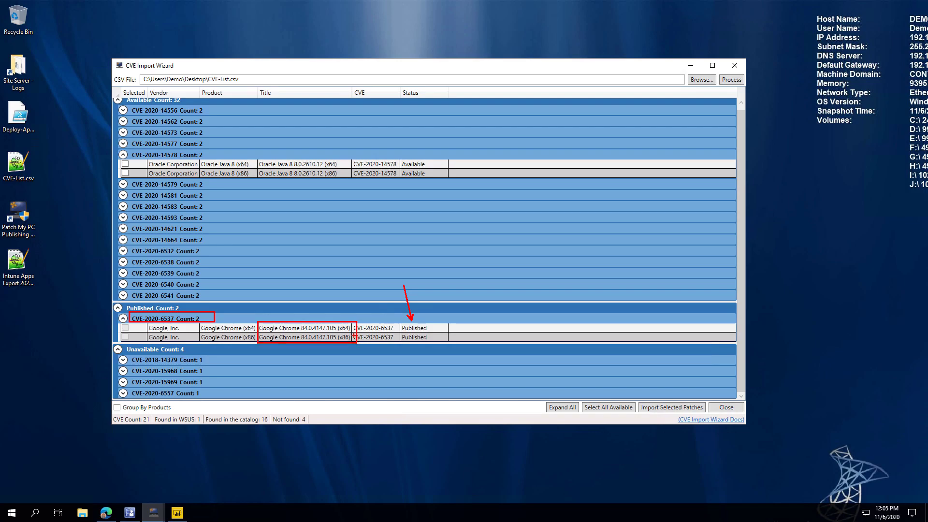
key(Escape)
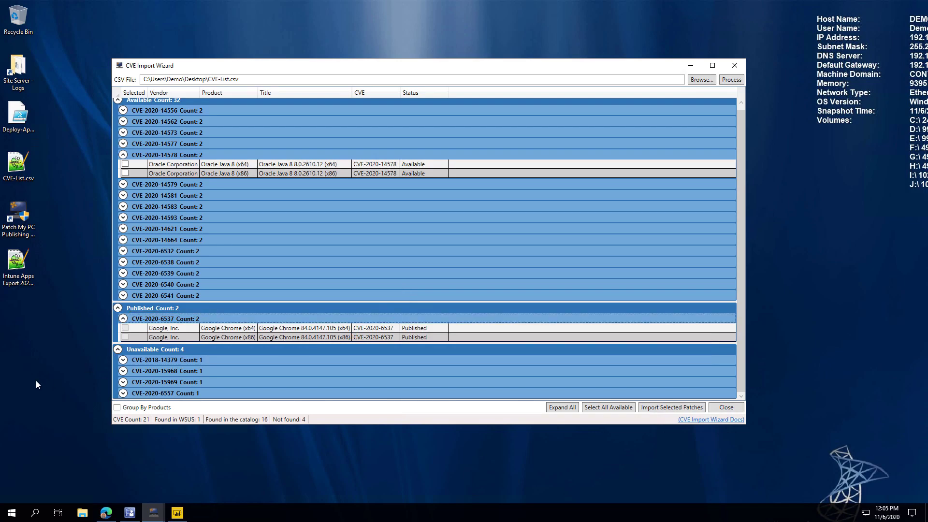
Step: Group CVE results by products and expand the Google Chrome (x64) and Oracle Java 8 (x64) groups
click(117, 407)
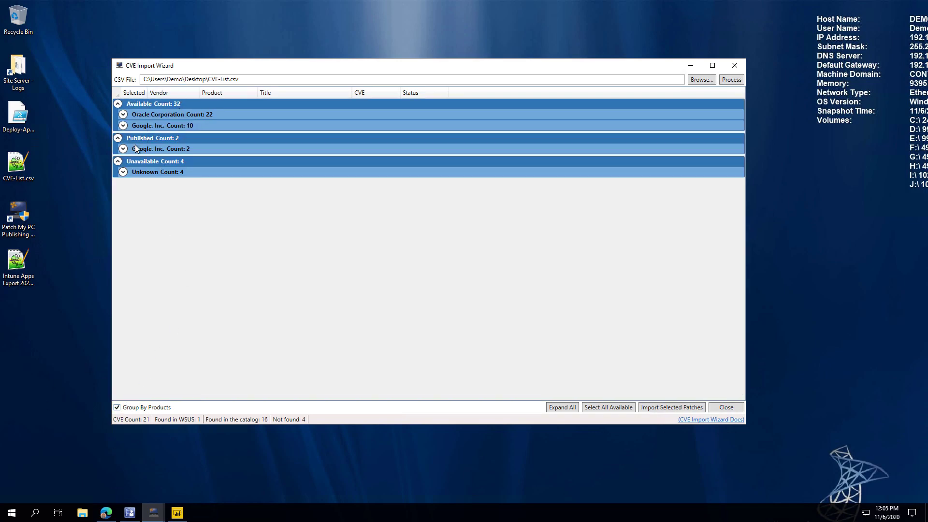
click(123, 149)
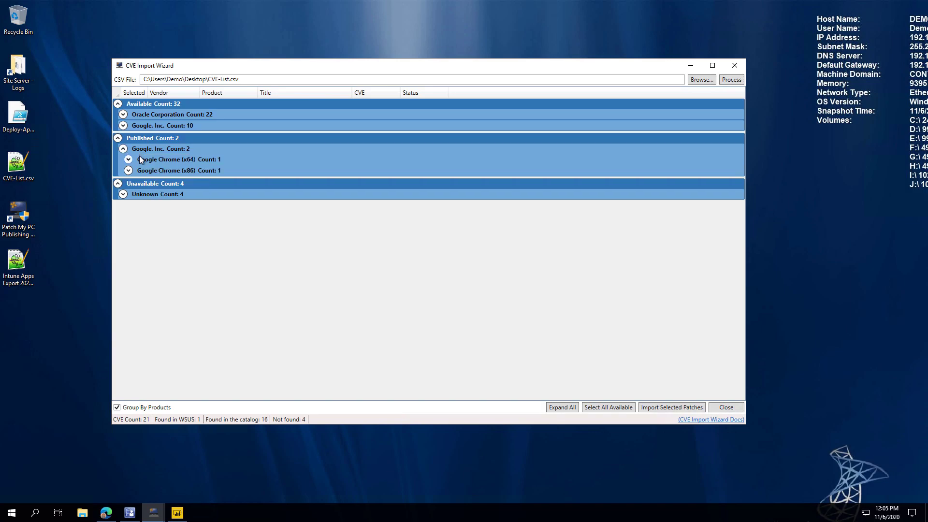
click(129, 160)
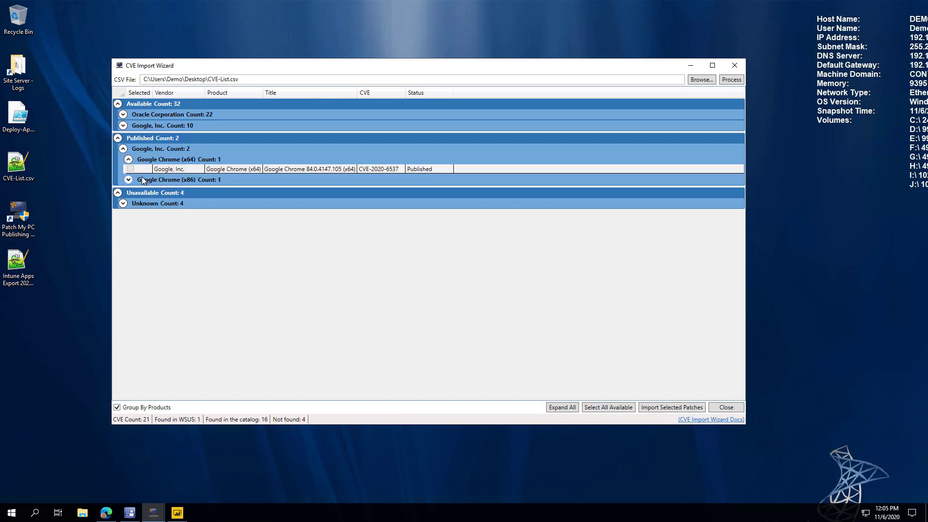
click(124, 115)
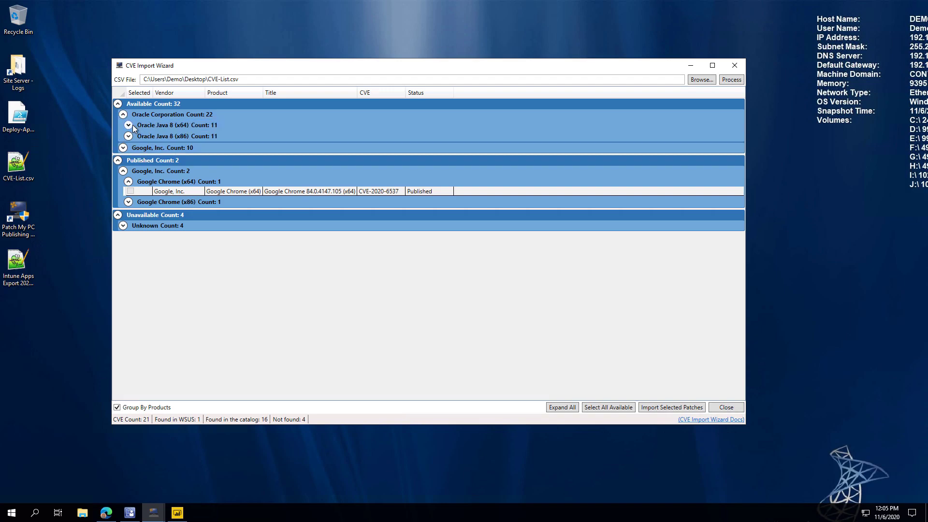
click(129, 125)
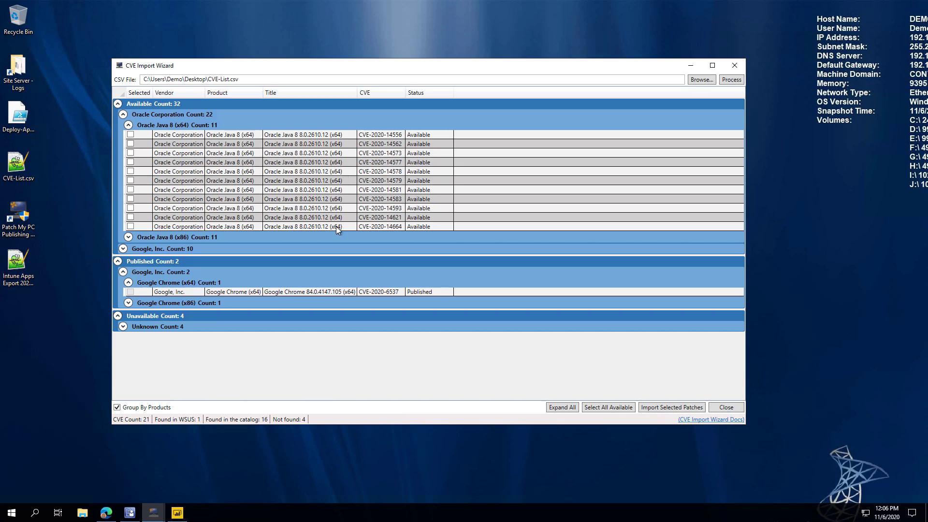
Step: Expand the unavailable Unknown group and outline its four CVE IDs
click(122, 327)
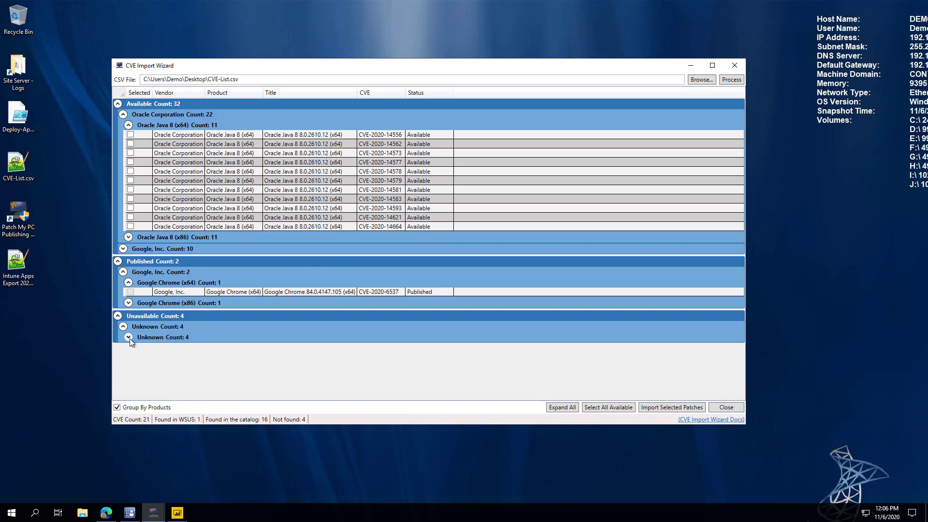
click(128, 338)
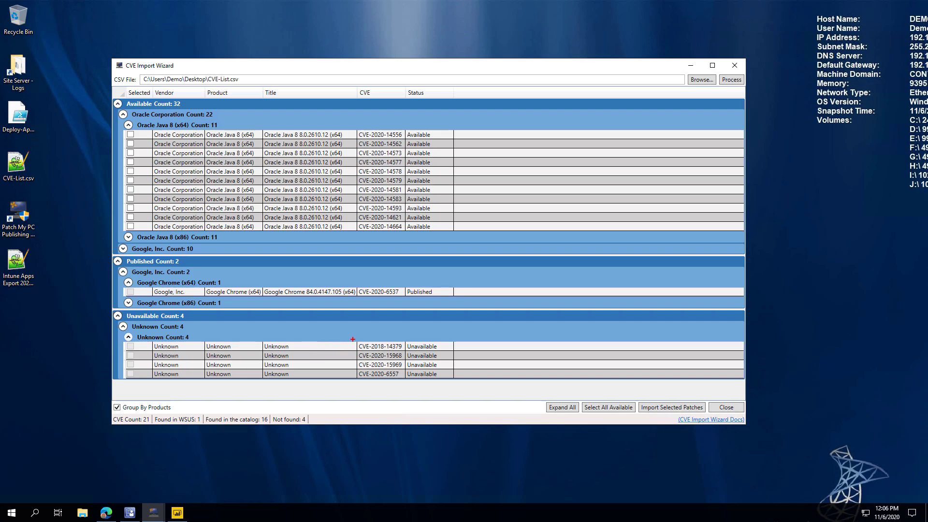
drag(355, 337, 405, 381)
key(Escape)
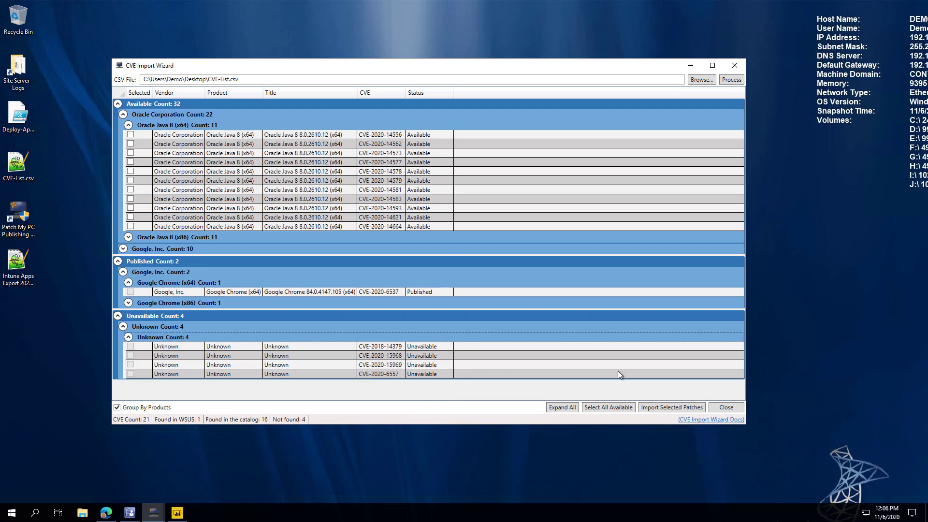
Step: Select all available patches, expand Oracle Java 8 (x86), and close the CVE Import Wizard
click(607, 408)
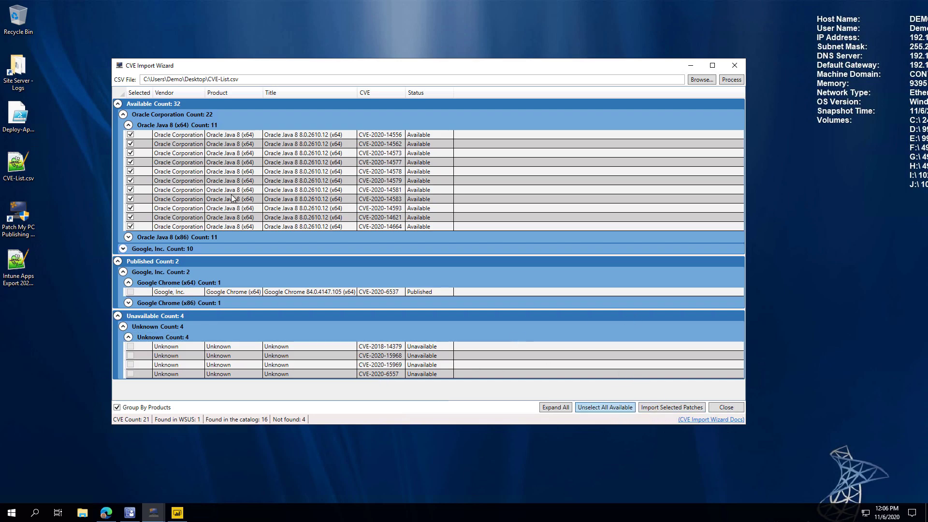
click(129, 238)
scroll(450, 232, down, 3)
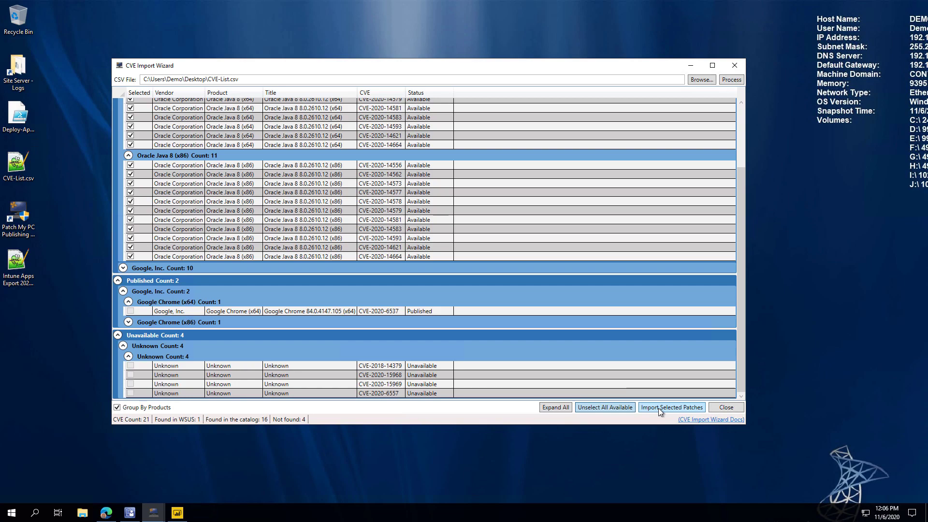
click(726, 407)
scroll(410, 256, down, 8)
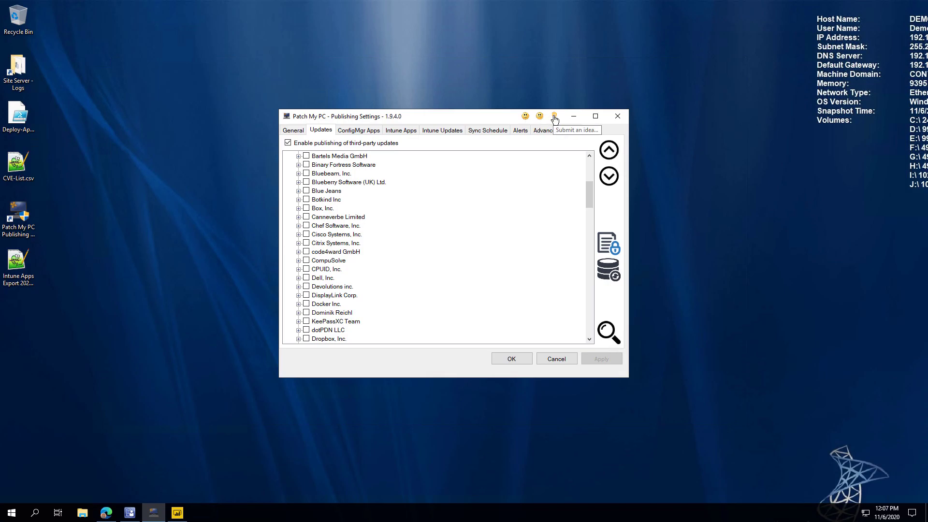
Step: Bring up the 'what you liked' feedback form, then minimize the browser
click(526, 117)
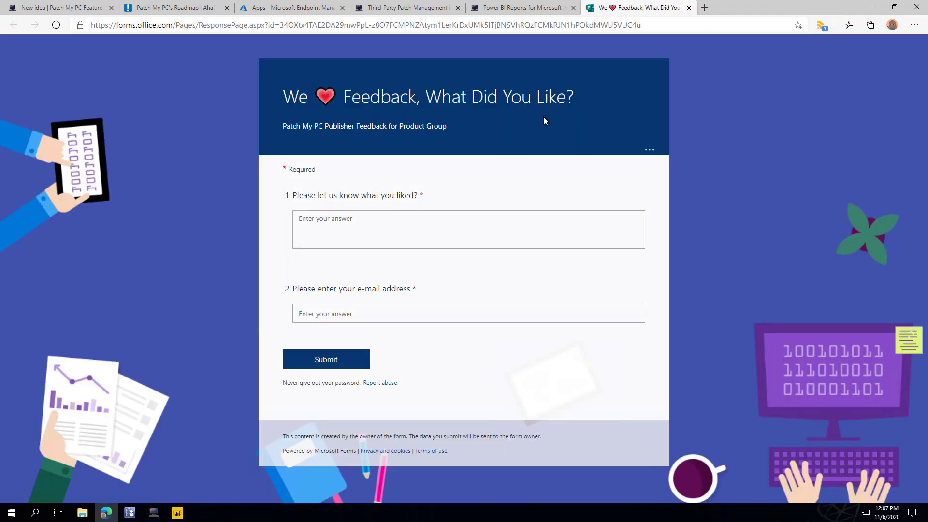
click(420, 224)
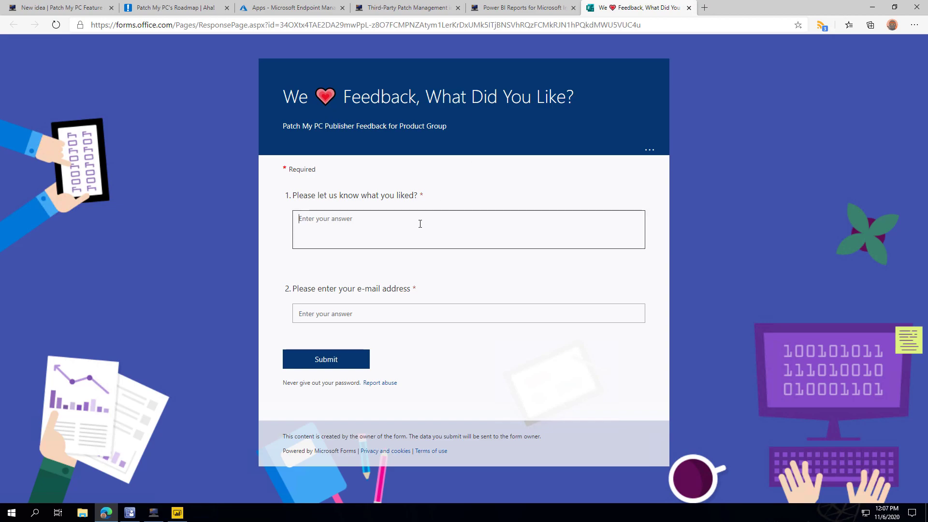
click(869, 9)
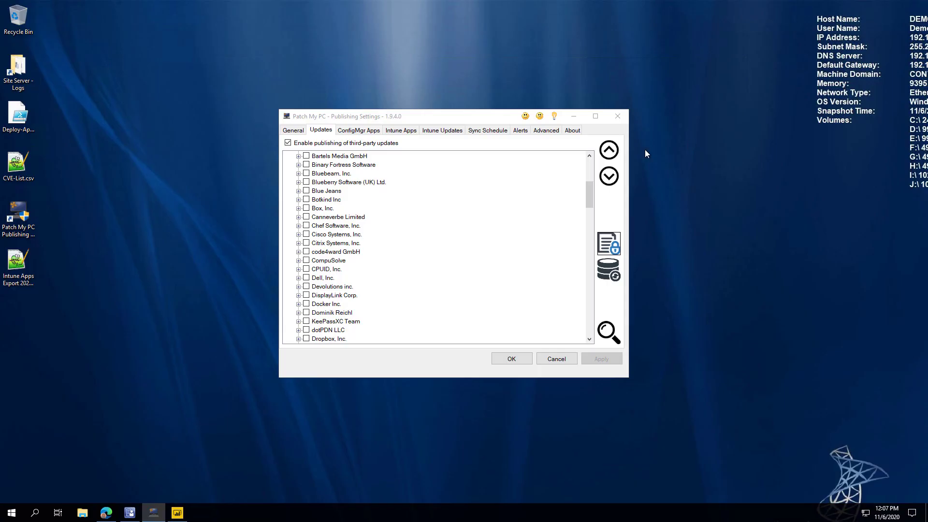
Step: Bring up the 'what you disliked' feedback form, minimize the browser, and scroll the product list up
click(539, 116)
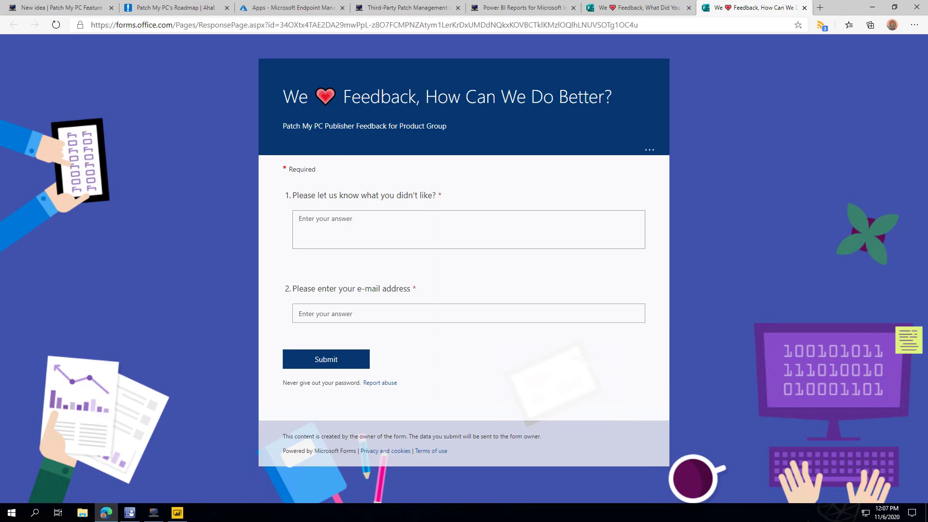
click(873, 8)
scroll(489, 223, up, 6)
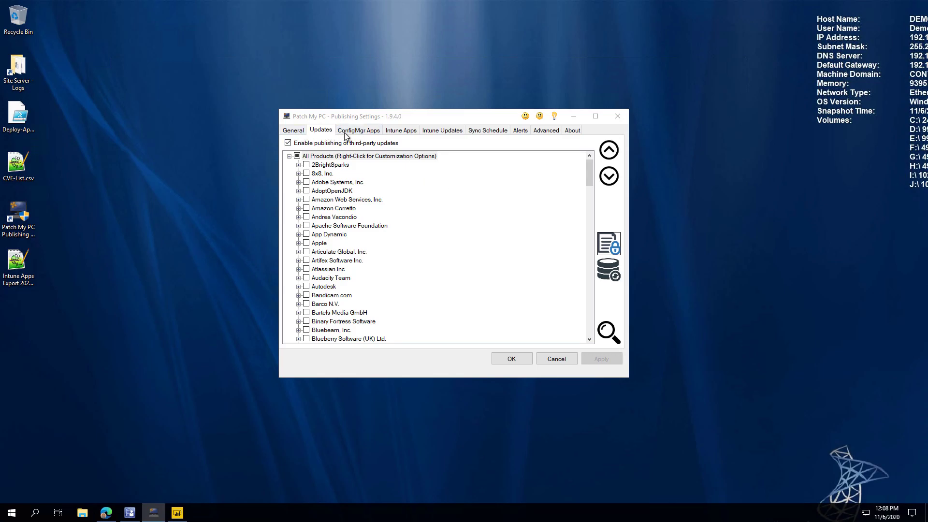
Step: Open ConfigMgr Apps base install options and highlight the connection, app creation and new-update help links
click(364, 134)
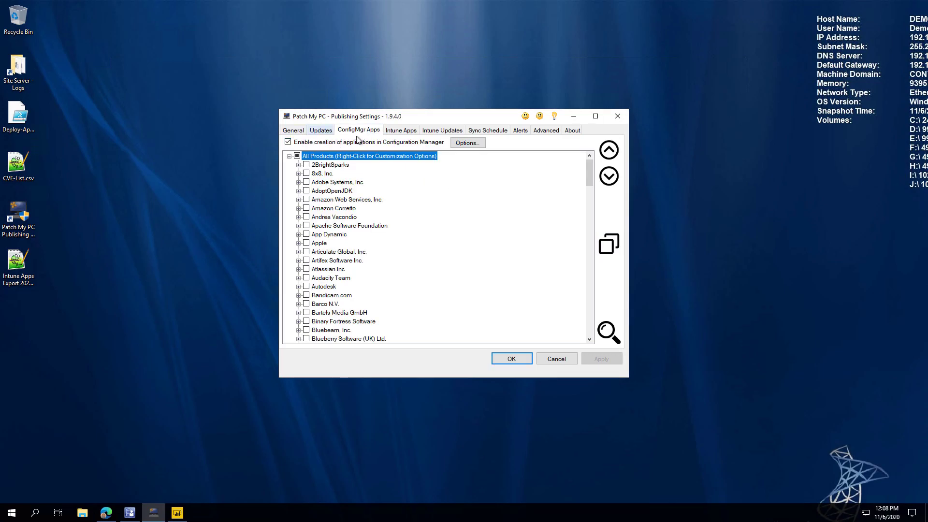
click(471, 145)
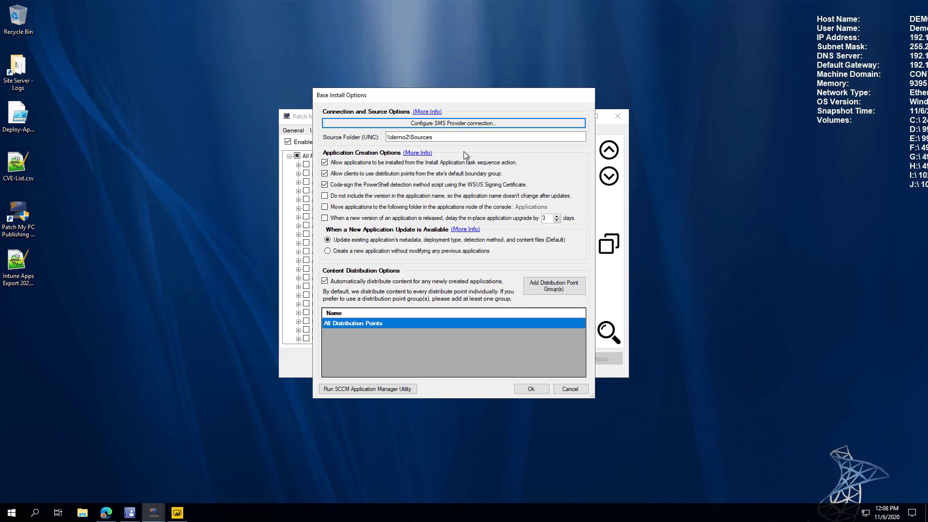
drag(425, 107, 446, 84)
drag(436, 148, 480, 116)
drag(482, 229, 516, 216)
key(Escape)
Step: Read the More Info article on 'When a New Application Update is Available' down to Option 2
click(463, 231)
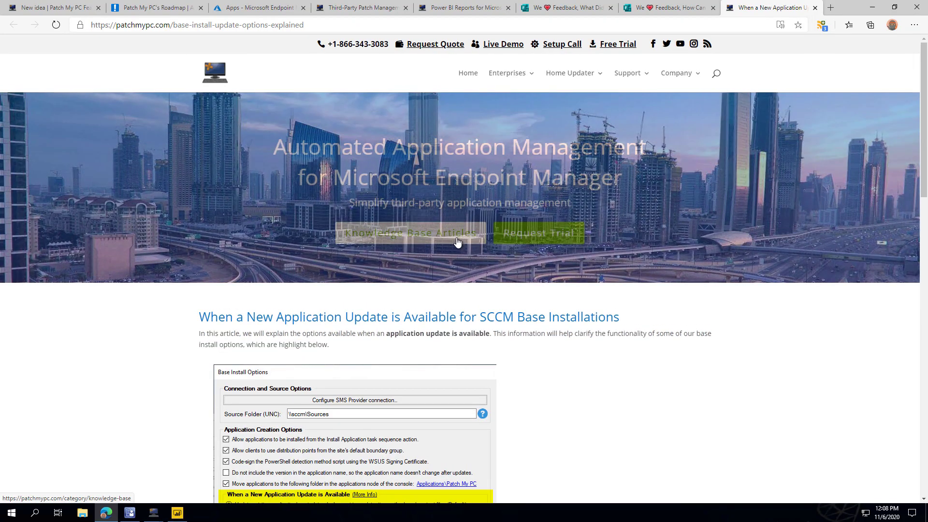
scroll(454, 237, down, 4)
scroll(450, 247, down, 6)
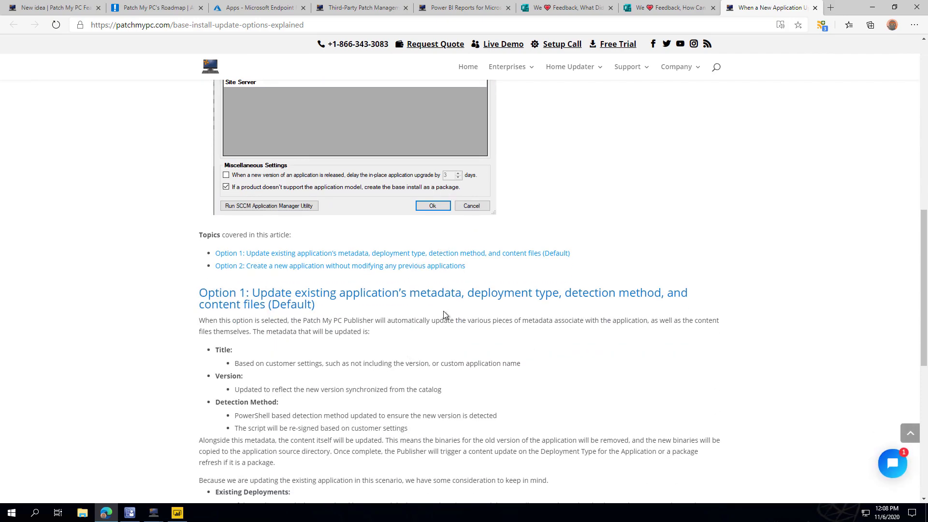
scroll(440, 324, down, 4)
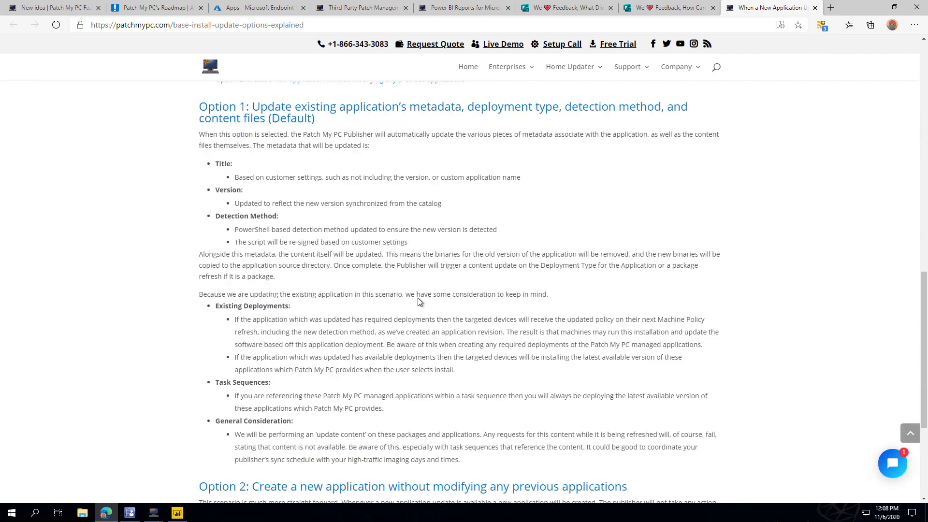
scroll(421, 288, down, 4)
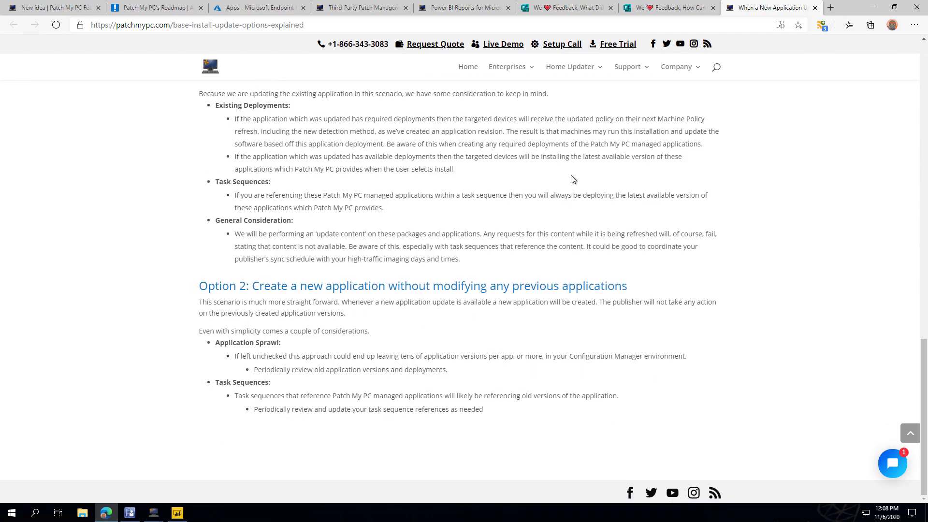
Step: Minimize the browser, cancel base install options, and scroll through the Advanced settings
click(872, 7)
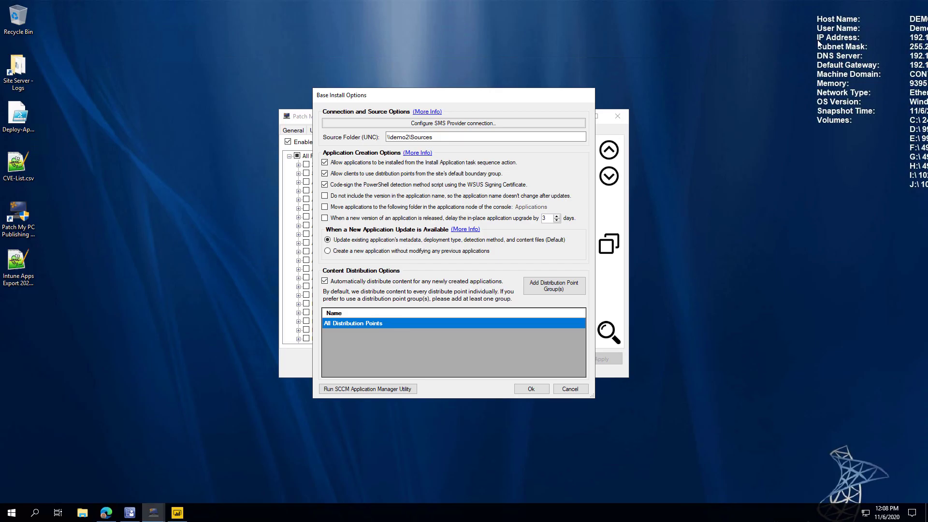
click(572, 389)
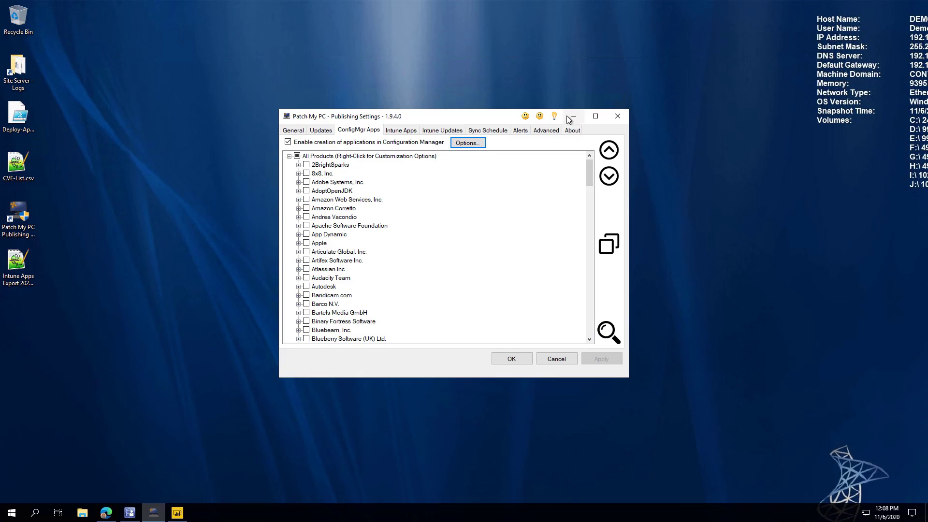
click(550, 130)
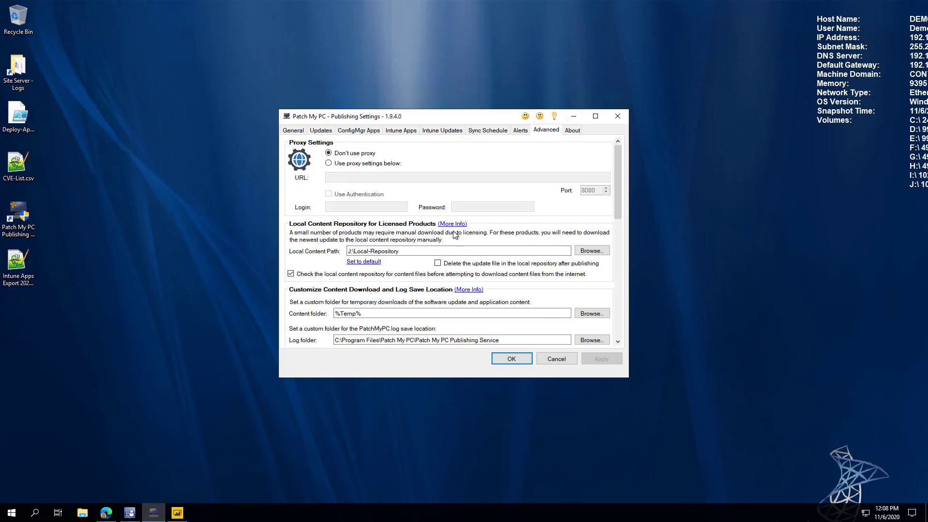
scroll(461, 228, down, 4)
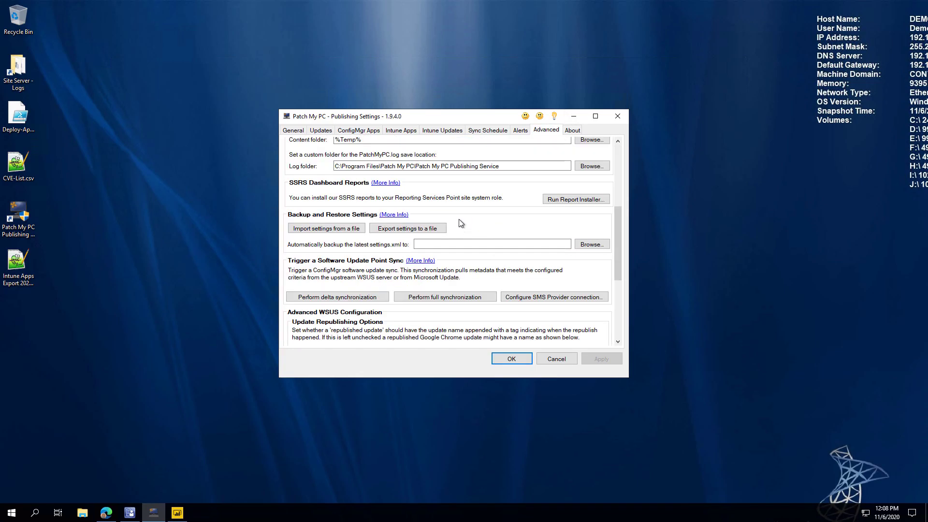
scroll(459, 226, down, 1)
scroll(455, 230, down, 2)
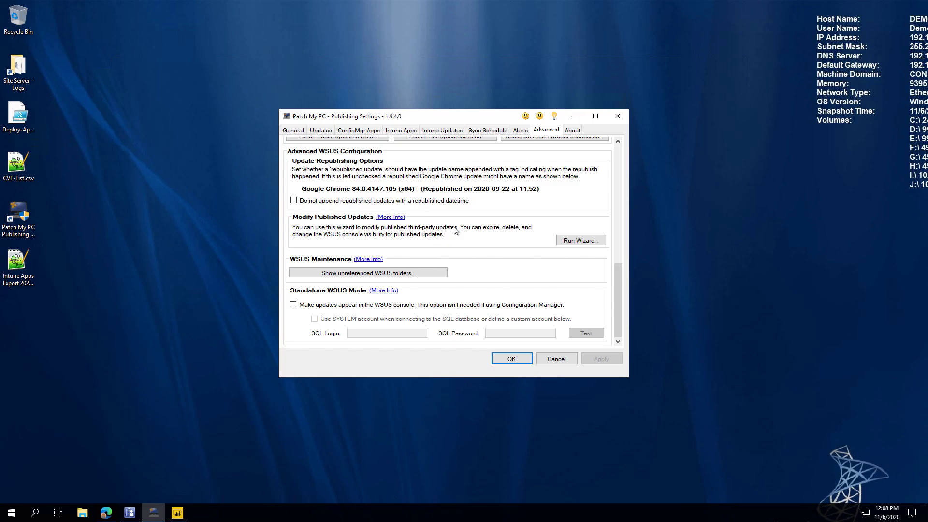
scroll(454, 239, up, 10)
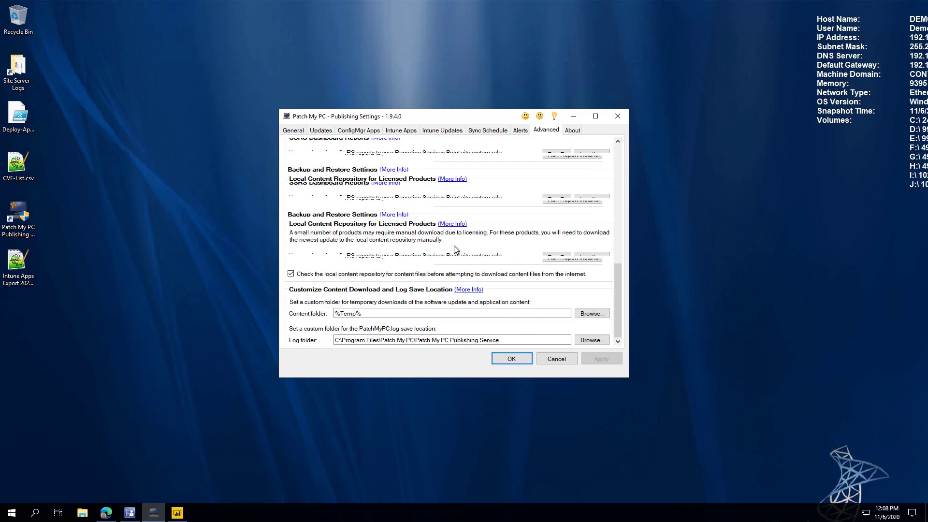
Step: Preview and cancel the ConfigMgr database scan from Updates, then right-click the desktop Patch My PC shortcut
click(322, 133)
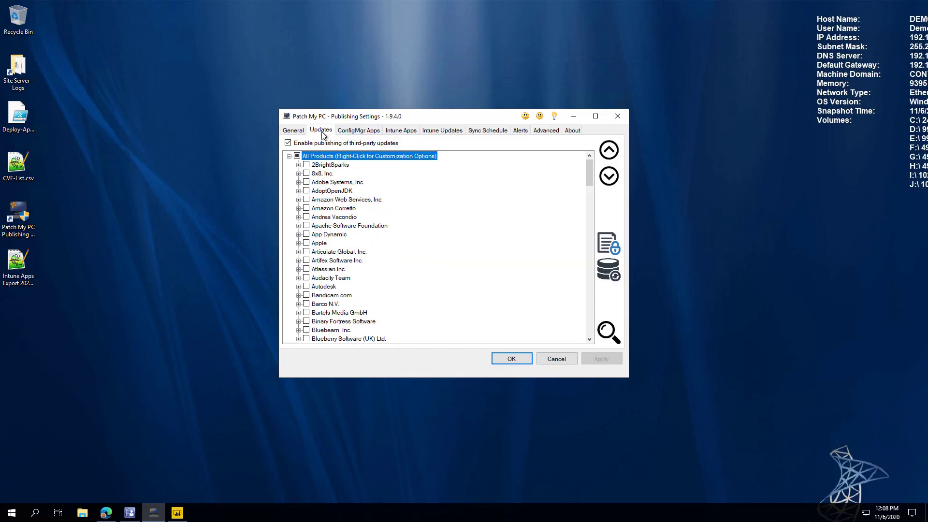
click(614, 269)
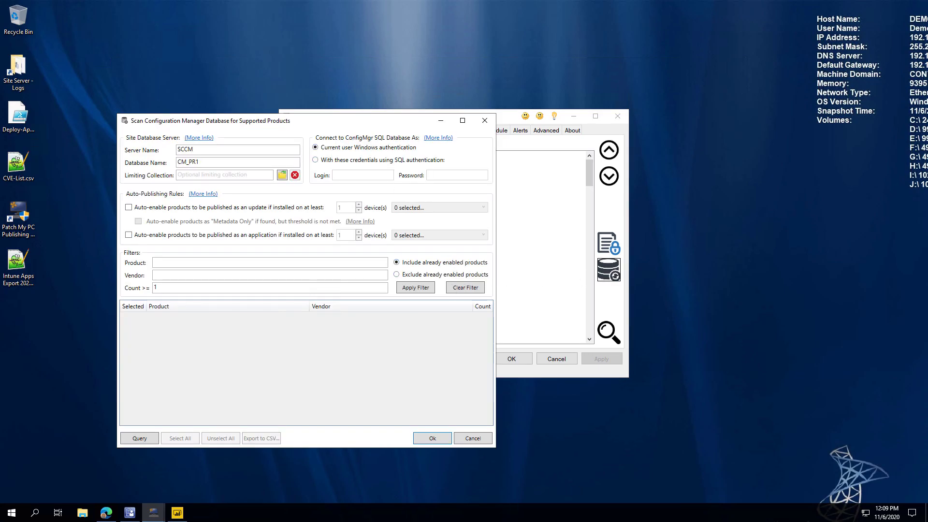
click(478, 439)
right_click(22, 210)
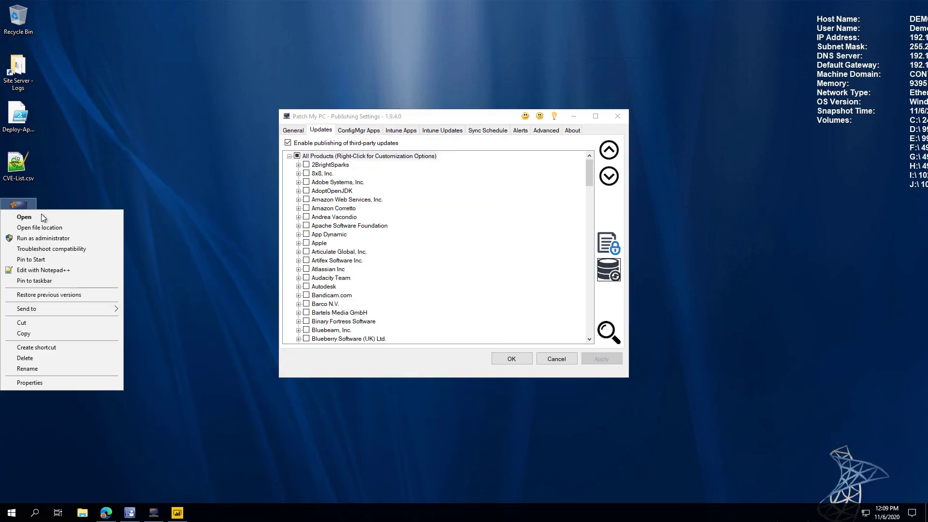
Step: Open the Publishing Service install folder, view PatchMyPC-PublishingHistory.csv, then select PatchMyPC-DownloadHistory.csv
click(42, 225)
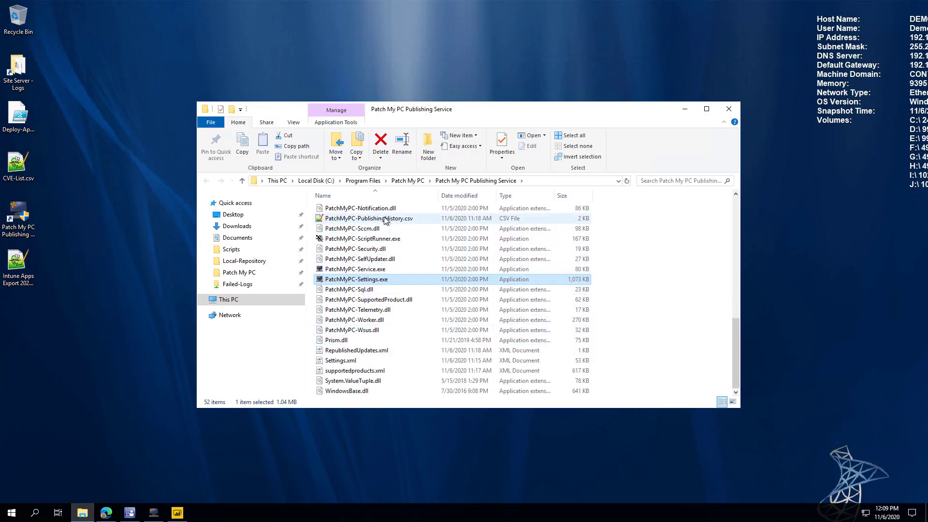
scroll(392, 227, up, 3)
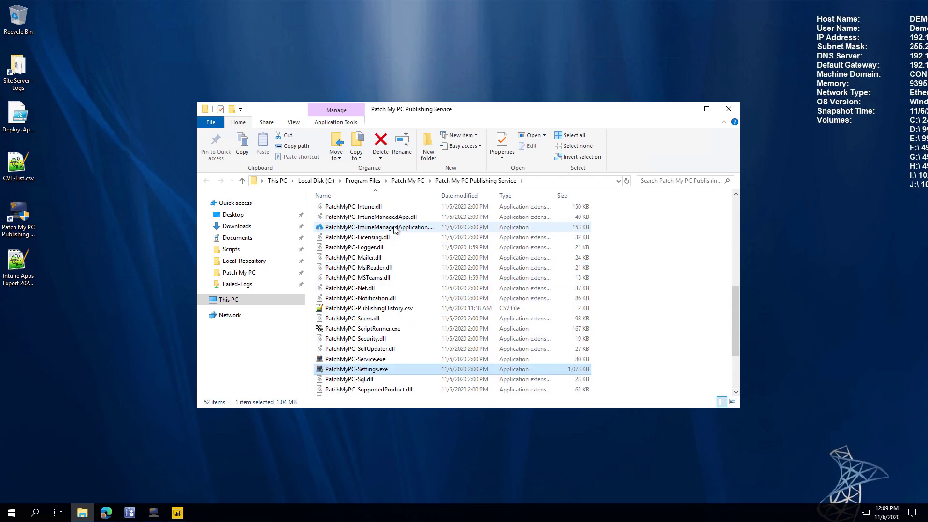
double_click(401, 309)
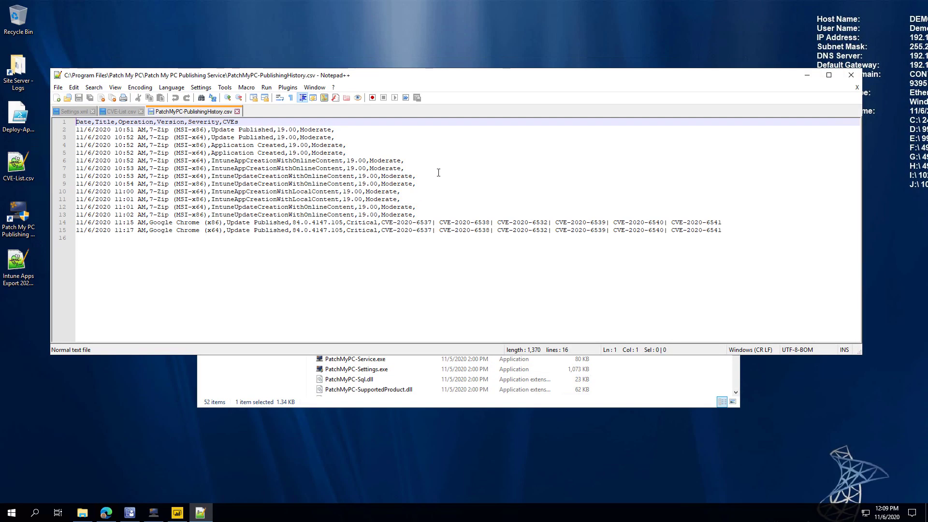
click(850, 75)
scroll(395, 292, up, 5)
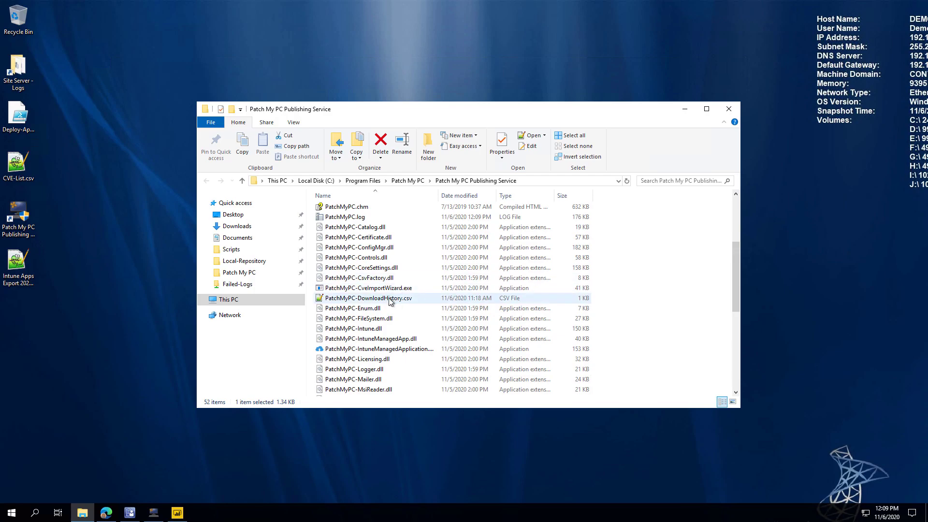
click(395, 296)
click(396, 296)
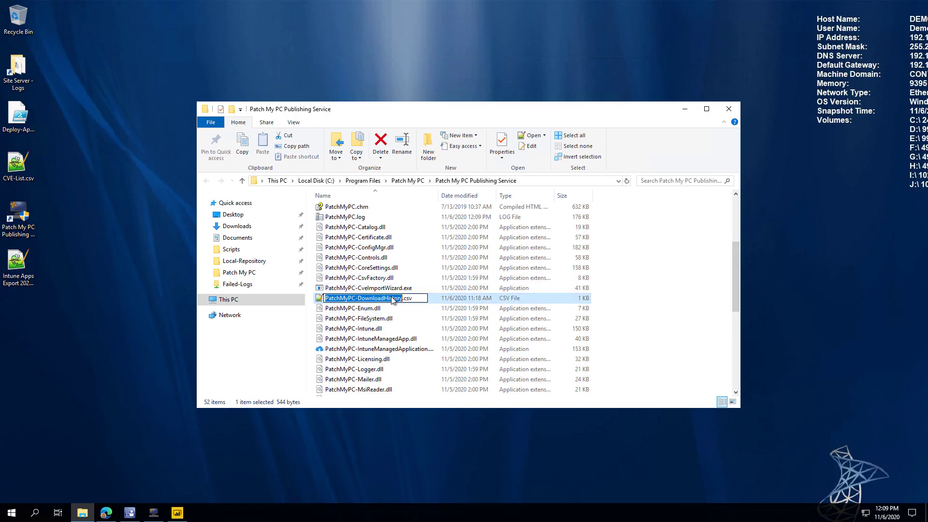
Step: View PatchMyPC-DownloadHistory.csv in Notepad++, annotating its download domains and status codes, then close it
double_click(431, 297)
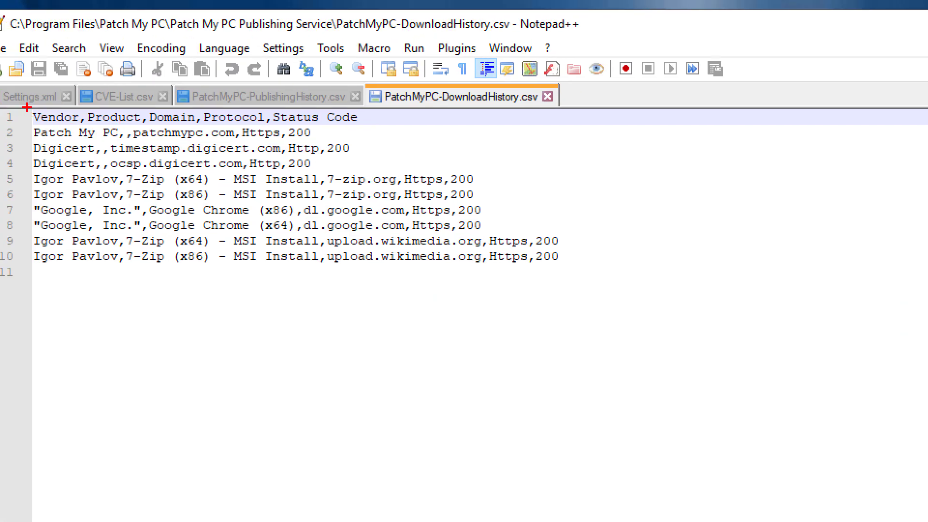
drag(27, 107, 732, 293)
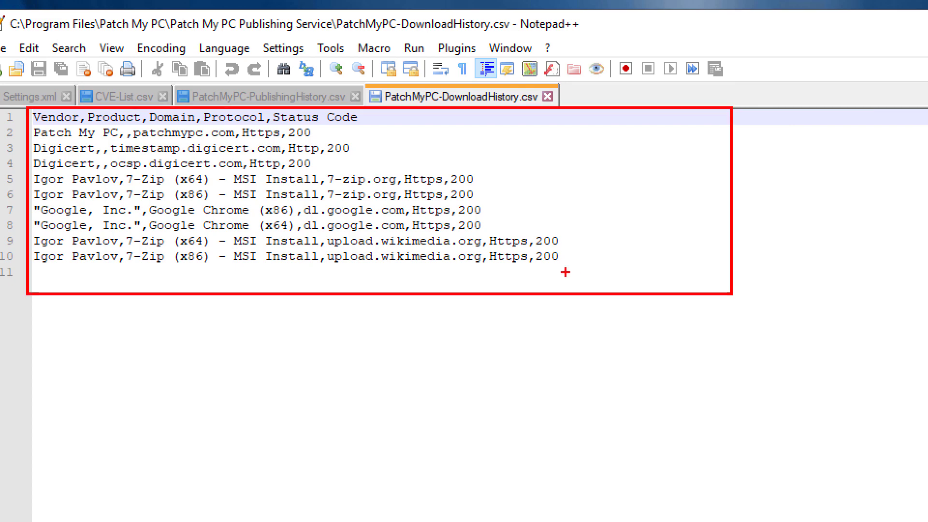
drag(551, 231, 592, 145)
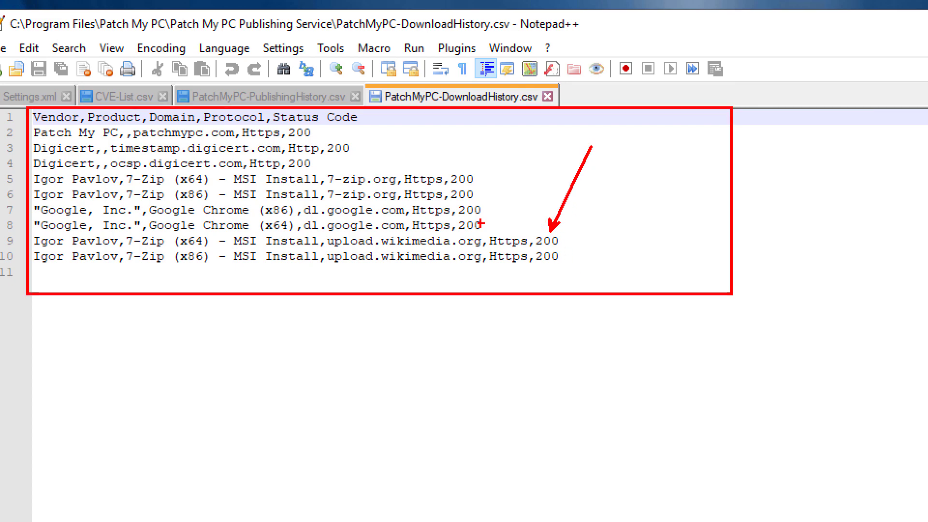
mouse_move(326, 271)
mouse_down()
mouse_move(327, 235)
mouse_move(405, 226)
mouse_move(485, 232)
mouse_up()
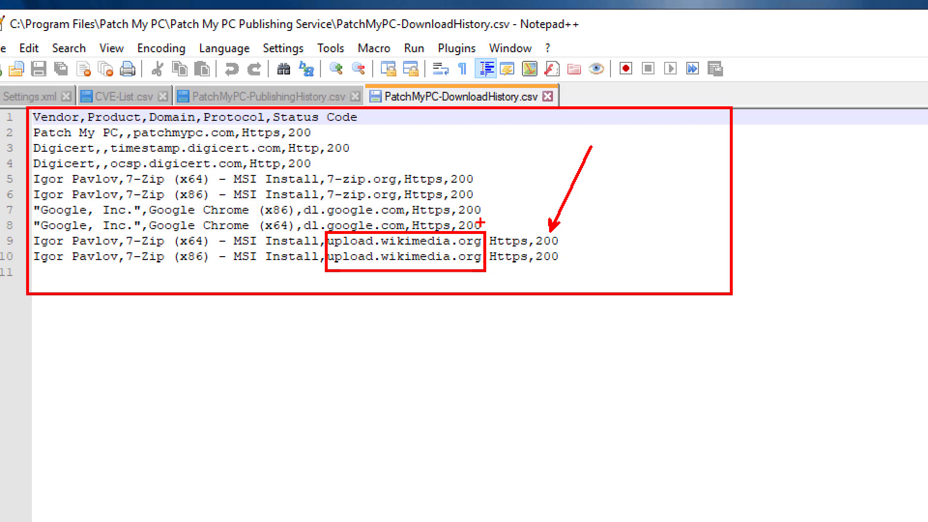
key(Escape)
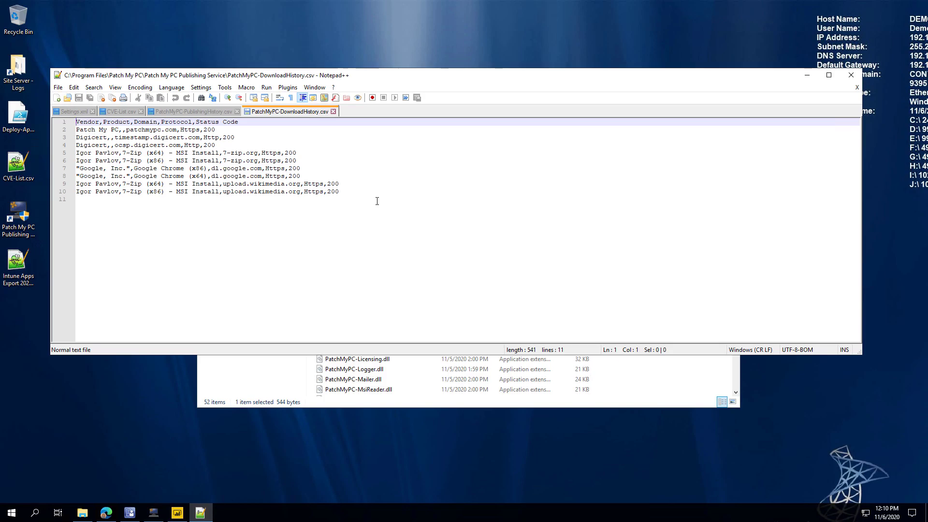
click(856, 76)
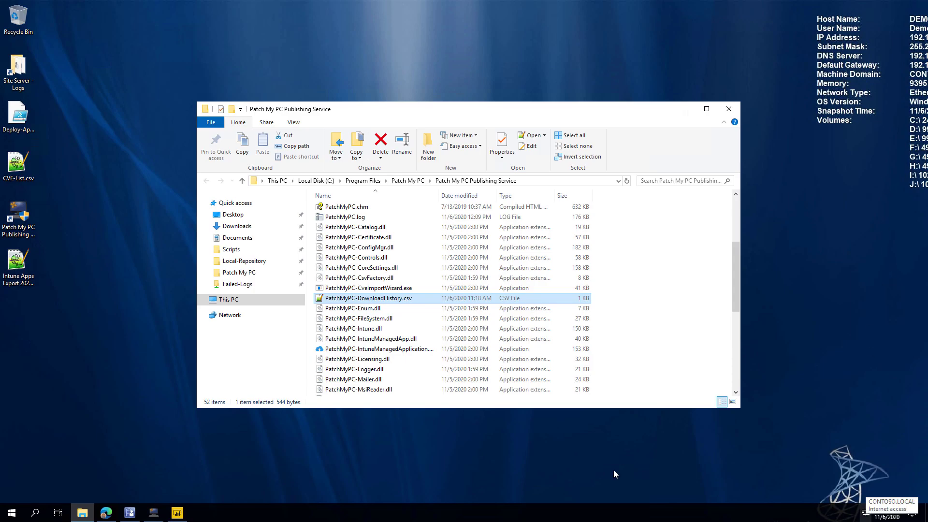
Step: Close Explorer, search ConfigMgr Apps for 'g', and open Google Chrome (x86)'s Application User Experience settings
click(729, 109)
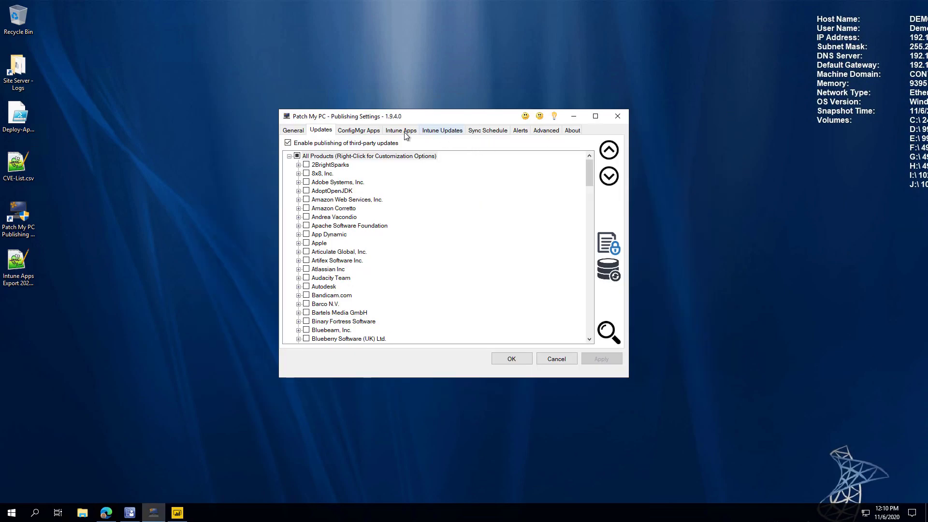
click(373, 131)
key(ctrl+f)
text(google)
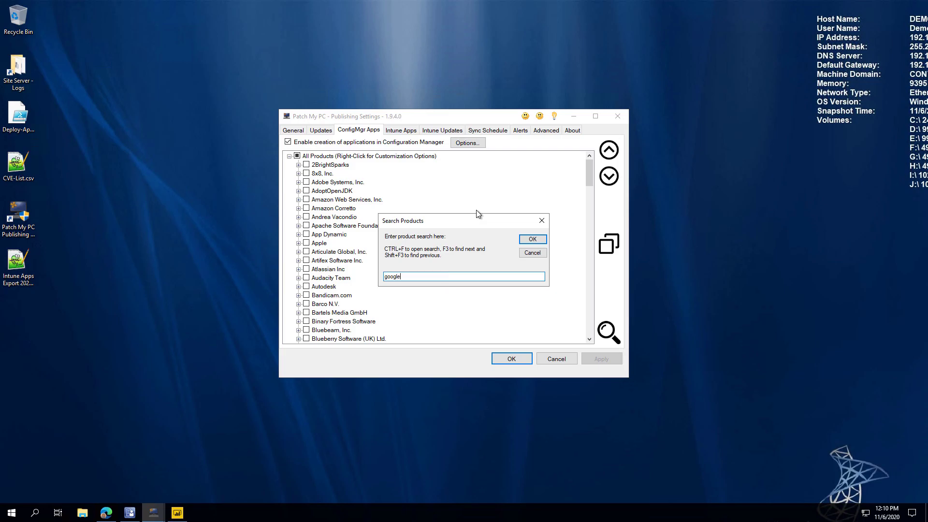
key(Return)
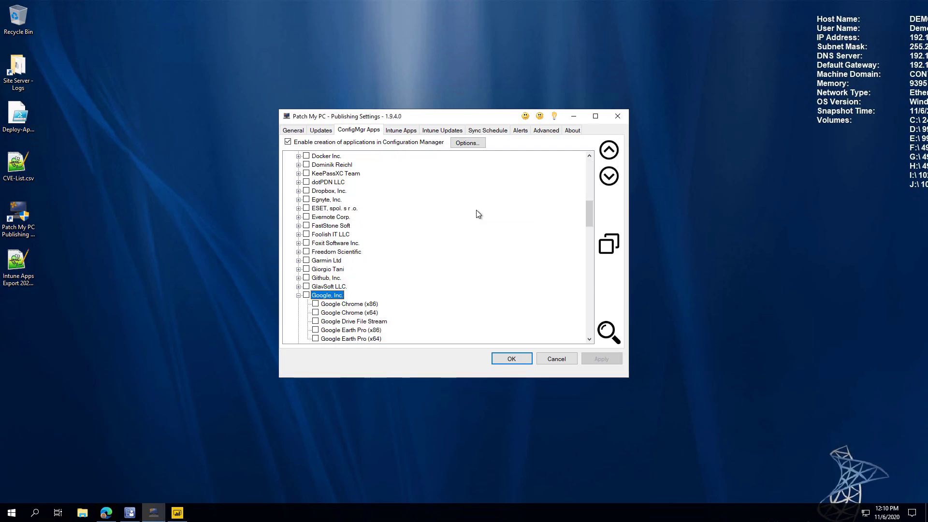
scroll(352, 231, down, 3)
right_click(352, 227)
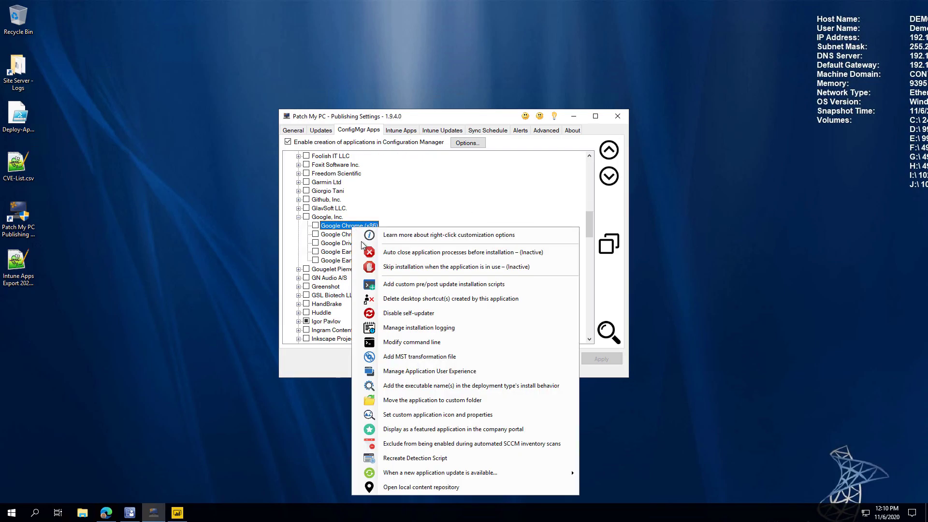
click(437, 370)
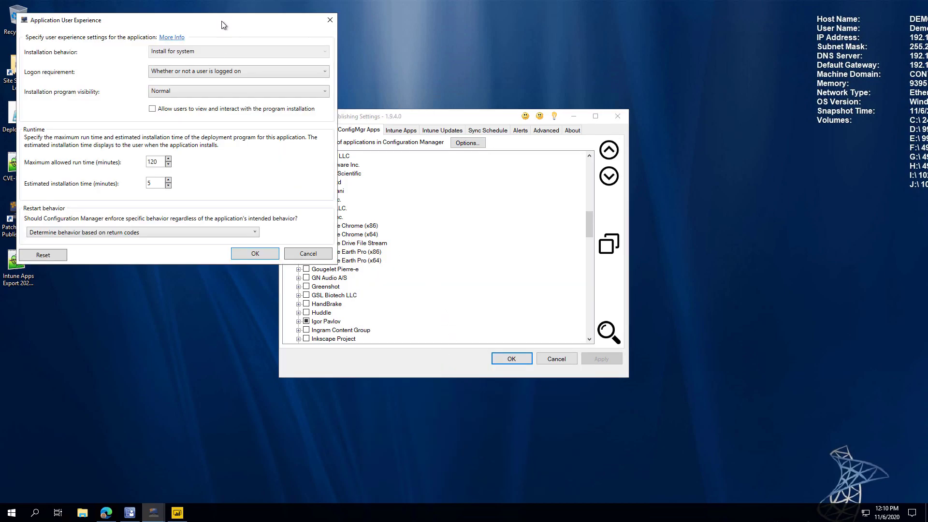
Step: Check Chrome (x86)'s logon requirement choices, leave it unchanged, and cancel the dialog
drag(224, 26, 452, 109)
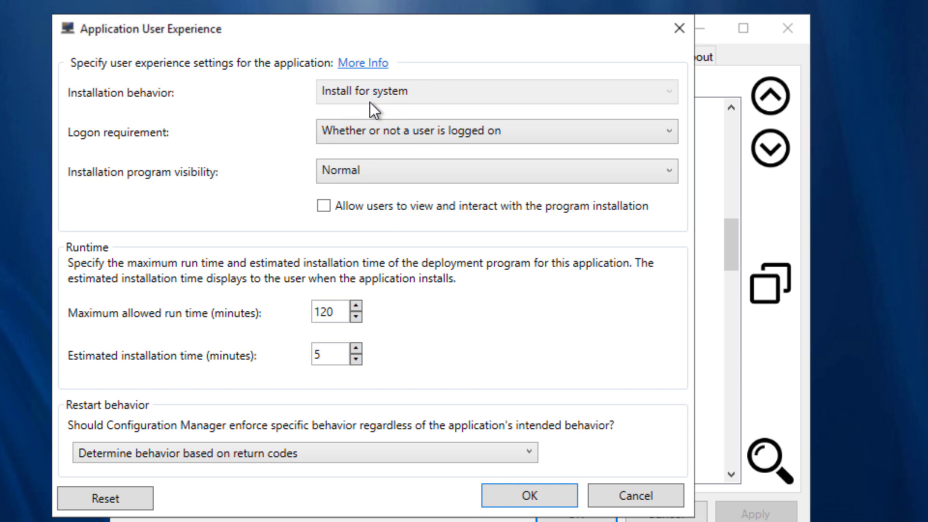
click(363, 144)
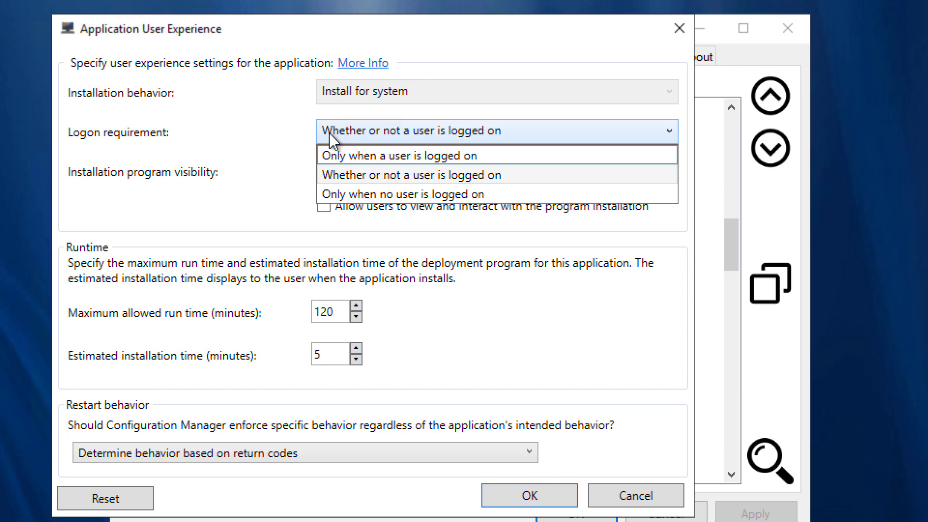
click(279, 113)
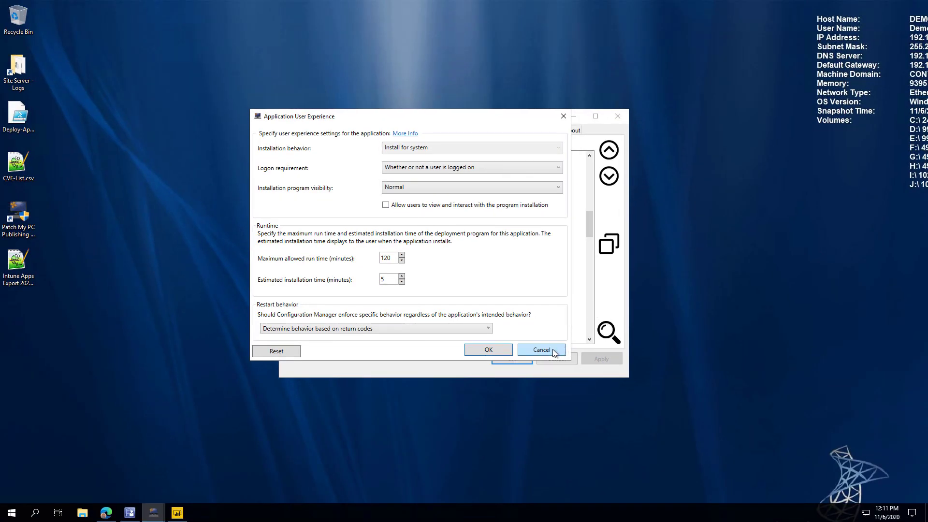
click(636, 442)
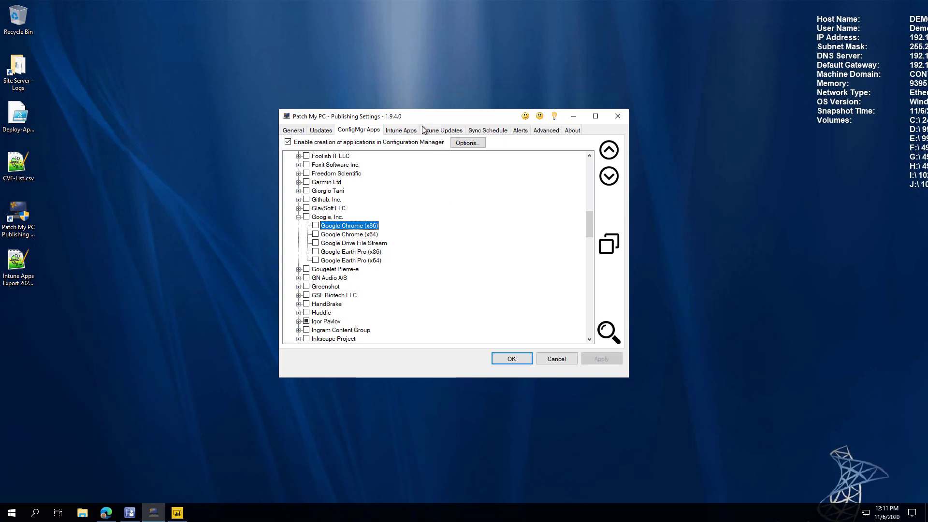
Step: Open Base Install Options and the DEMO2 SMS Provider connection settings, then switch to the Configuration Manager console
click(467, 143)
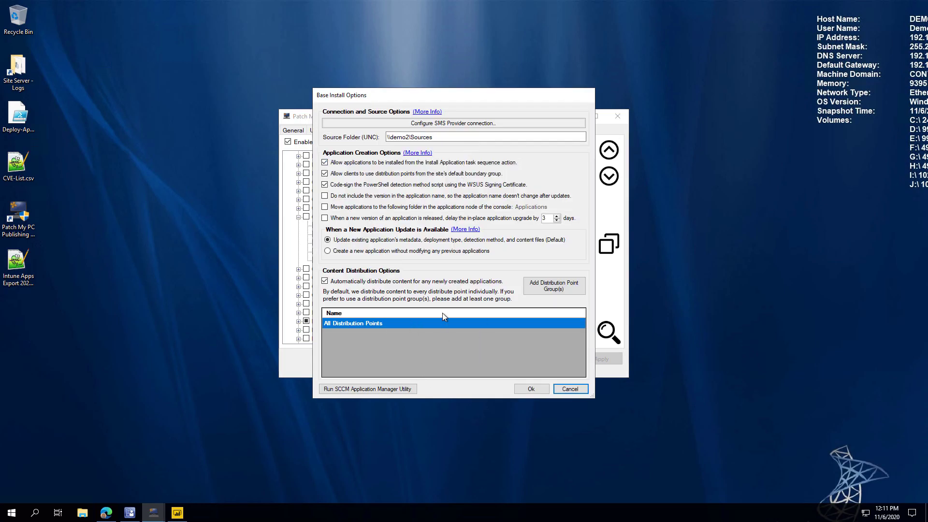
click(427, 124)
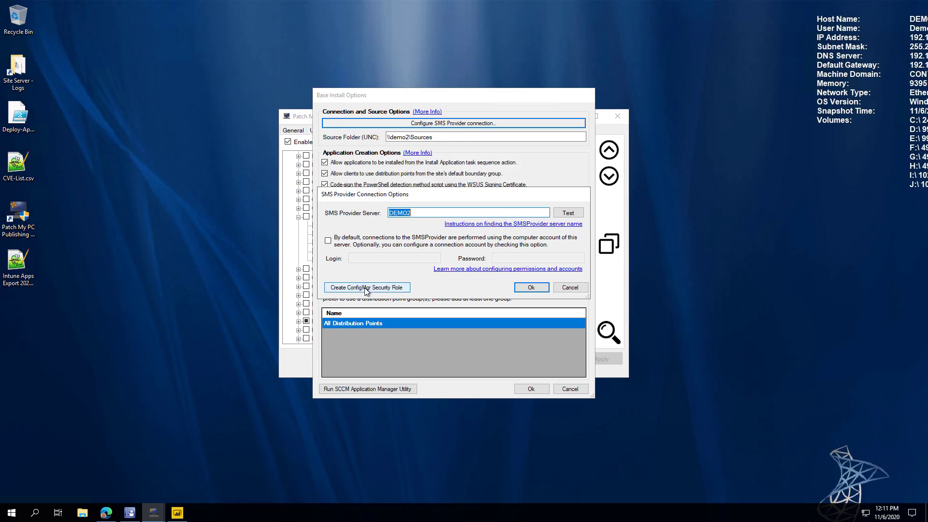
click(129, 514)
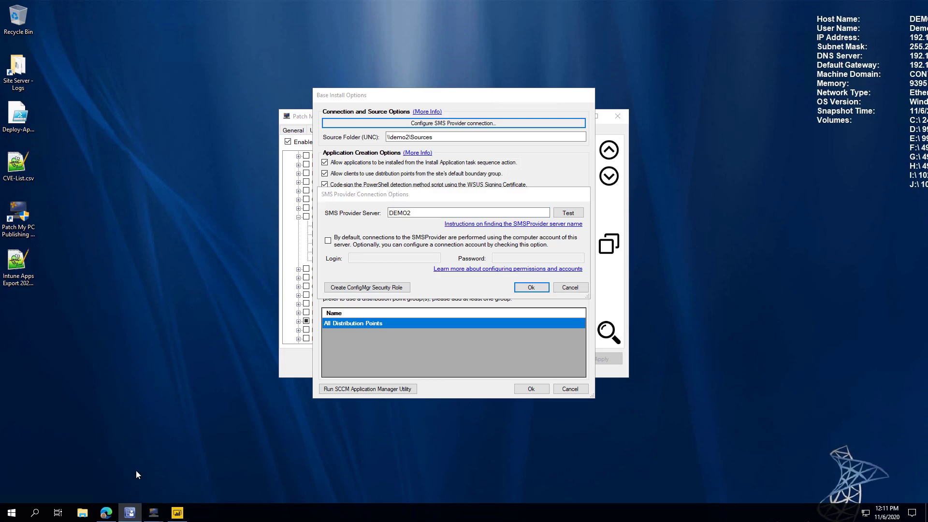
click(129, 514)
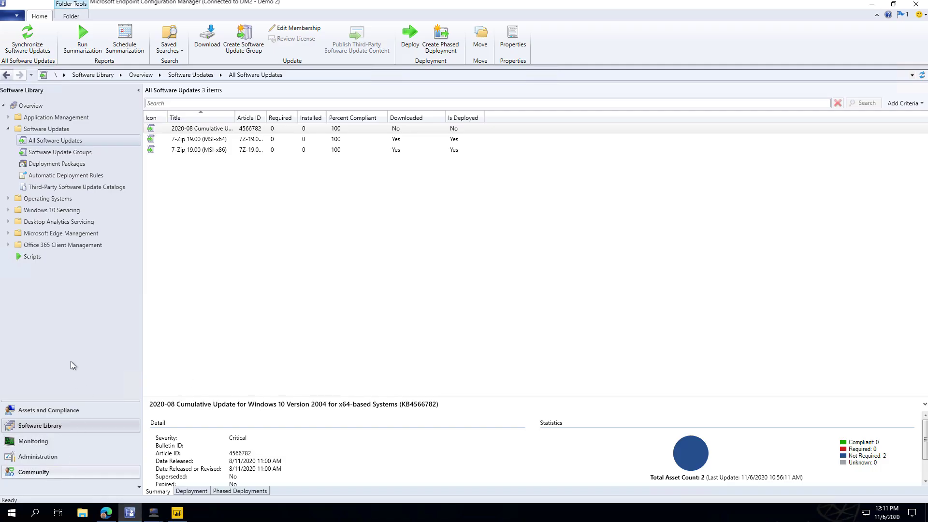
Step: Go to Administration > Security > Security Roles to list the 15 built-in roles
click(55, 462)
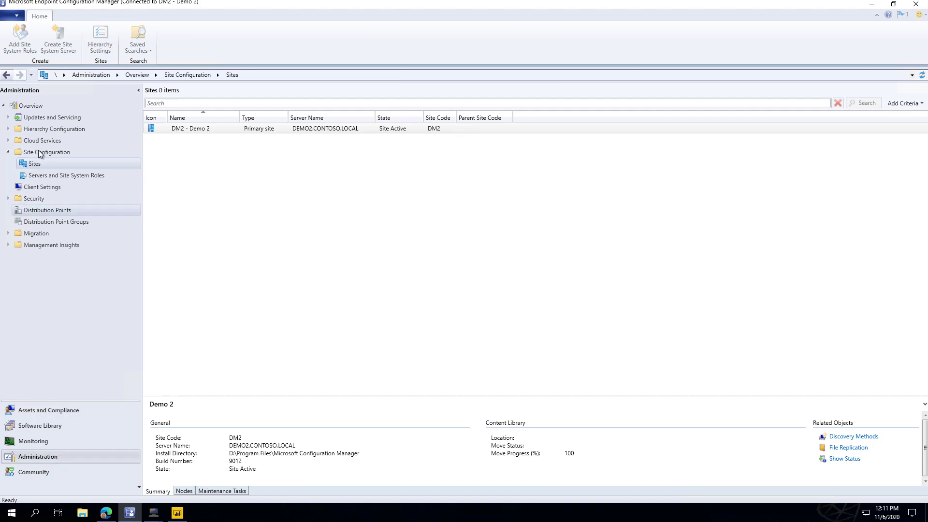
click(47, 198)
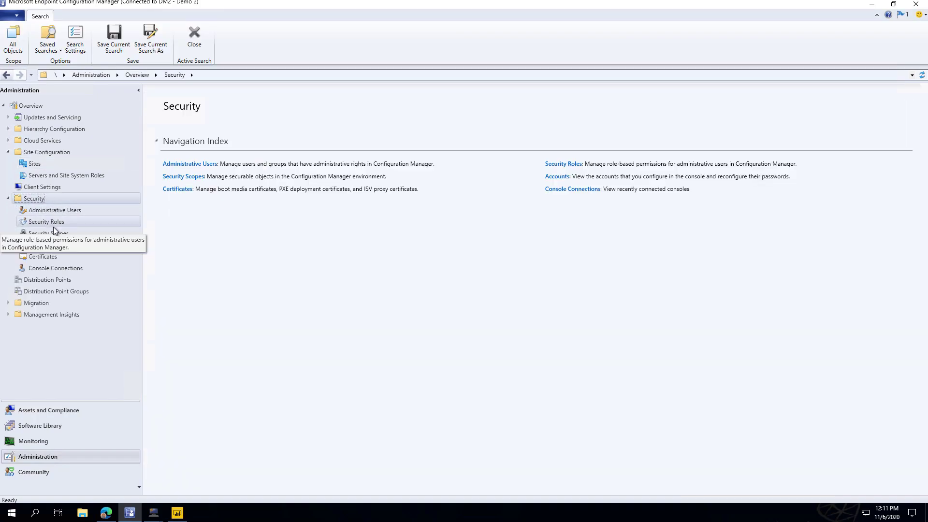
click(53, 223)
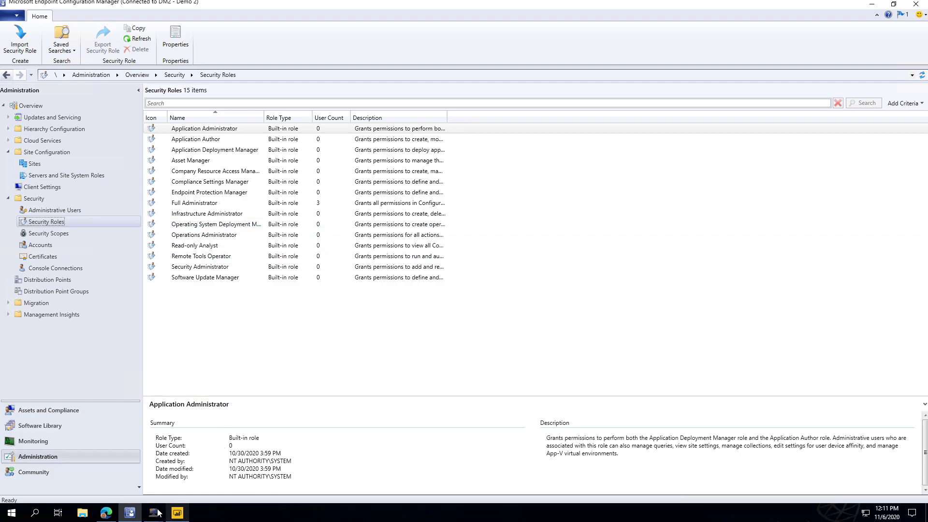
Step: Create the ConfigMgr security role from the SMS Provider settings and confirm the import
mouse_move(154, 511)
click(205, 471)
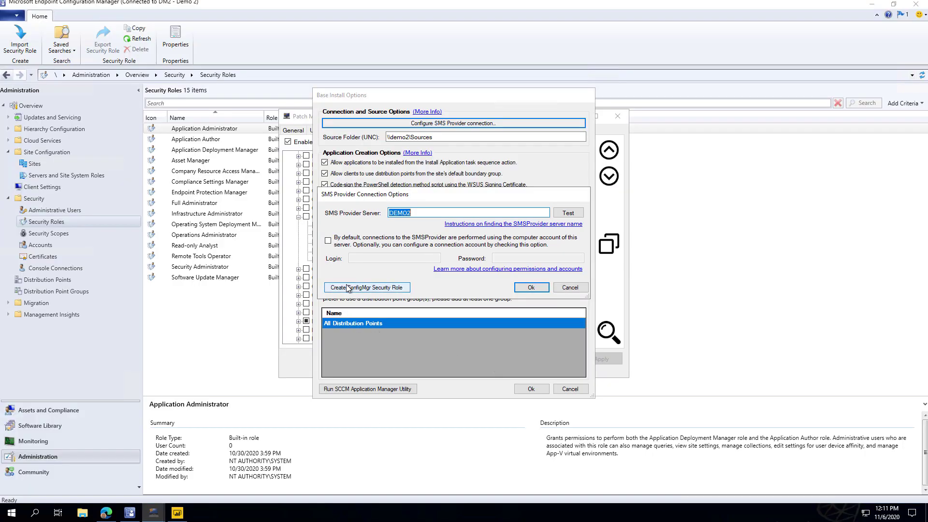
click(379, 286)
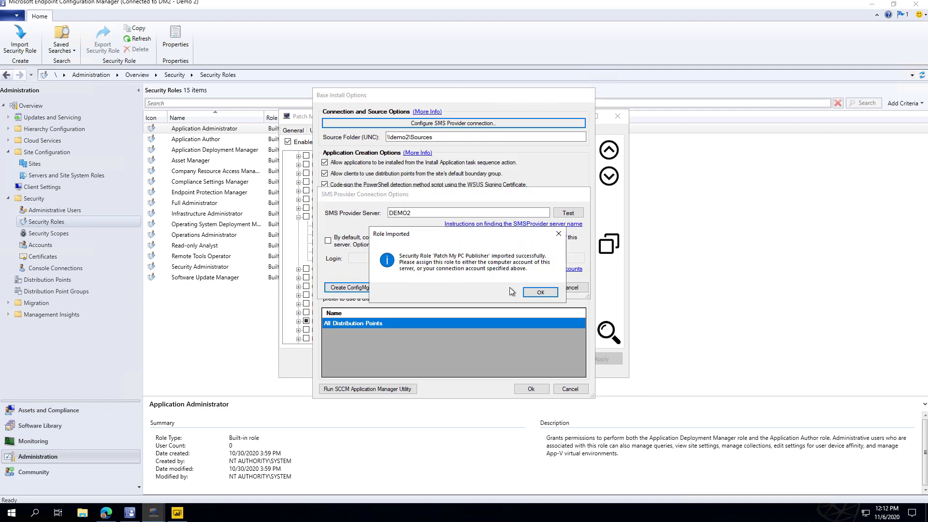
click(546, 294)
Step: Refresh the Security Roles list and open the Patch My PC Publisher role's properties
click(248, 213)
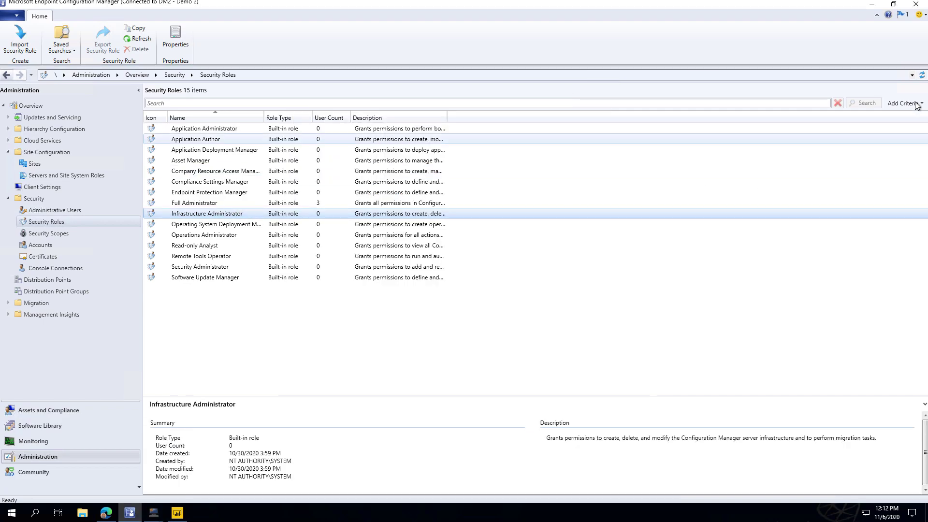
click(922, 75)
click(201, 245)
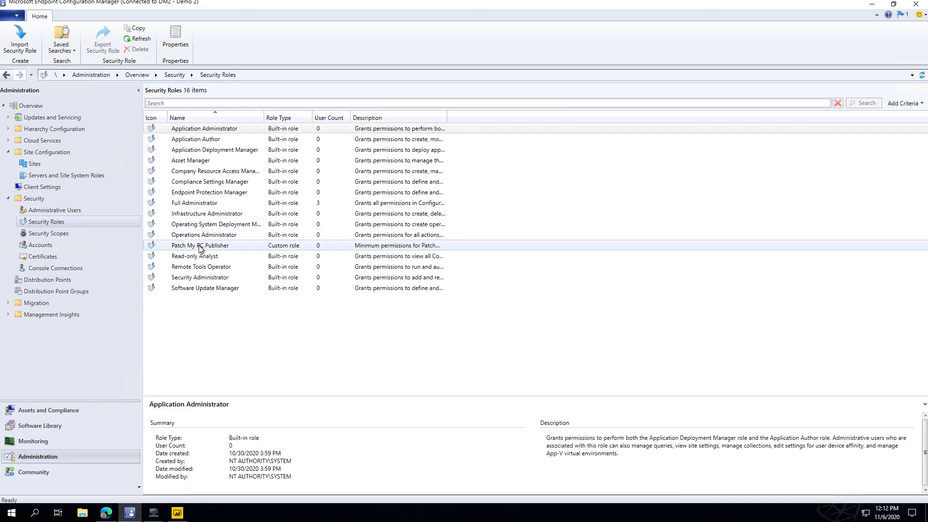
right_click(200, 247)
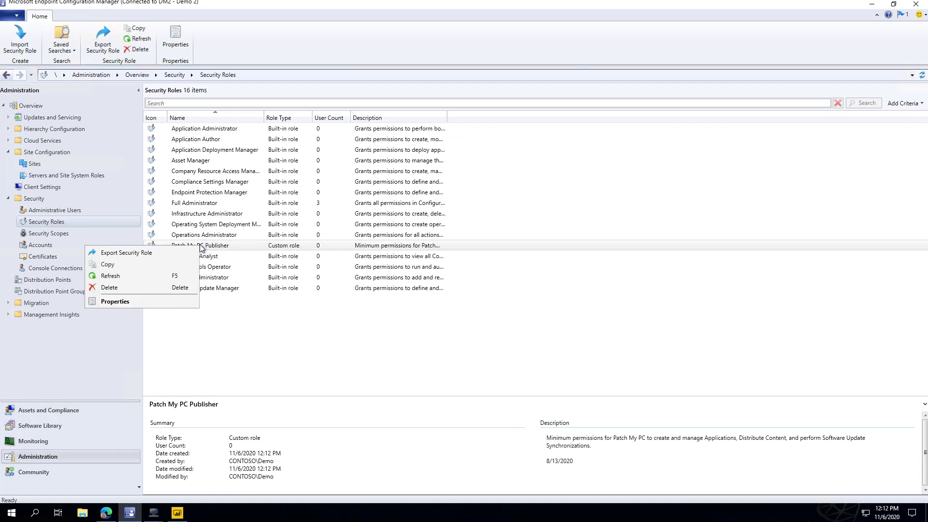
click(155, 304)
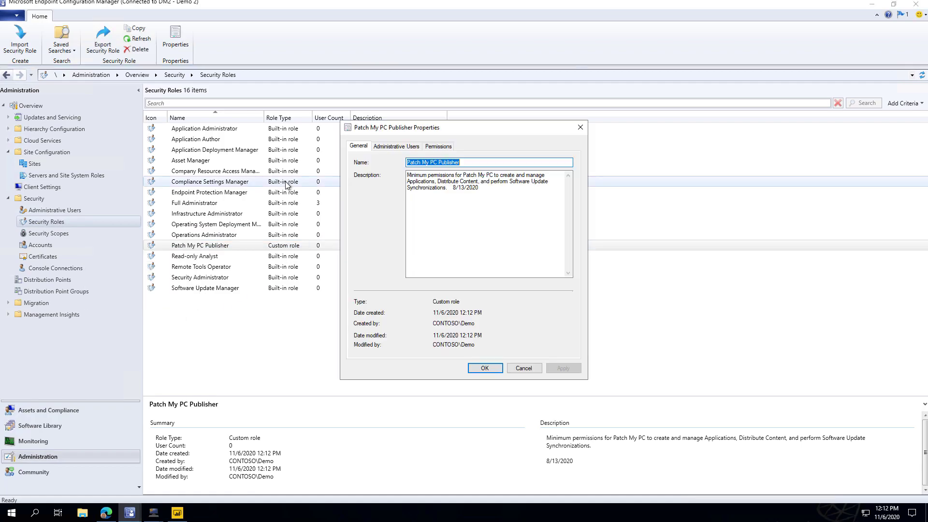
Step: Review the role's administrative users and permissions, then cancel and minimize the console
click(394, 147)
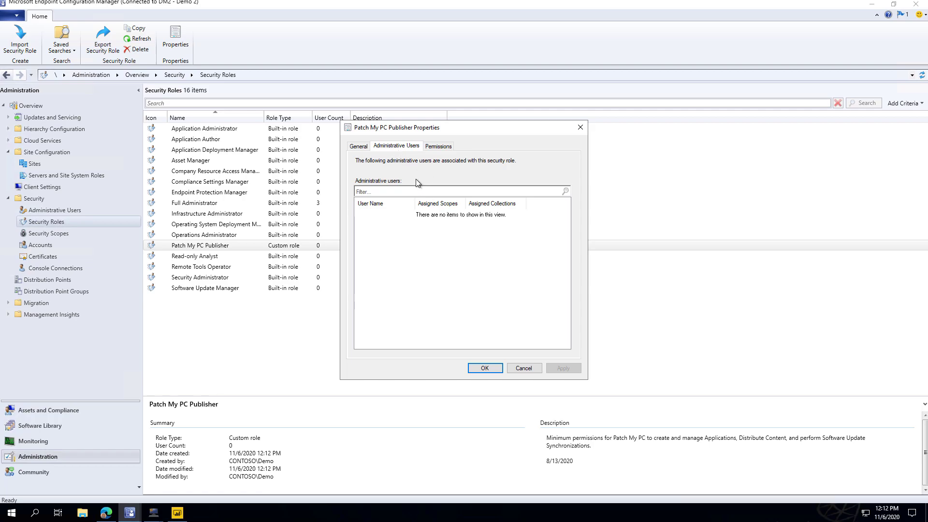
click(439, 147)
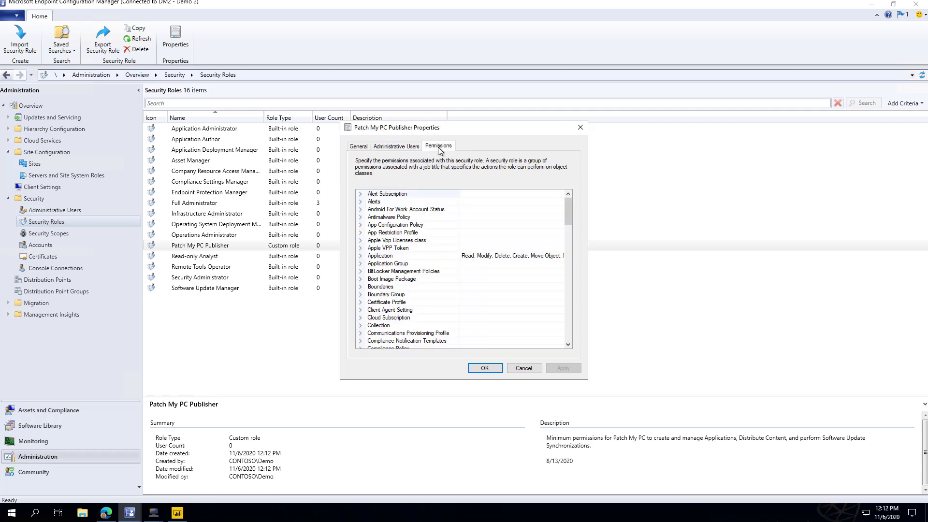
click(401, 248)
drag(569, 220, 571, 252)
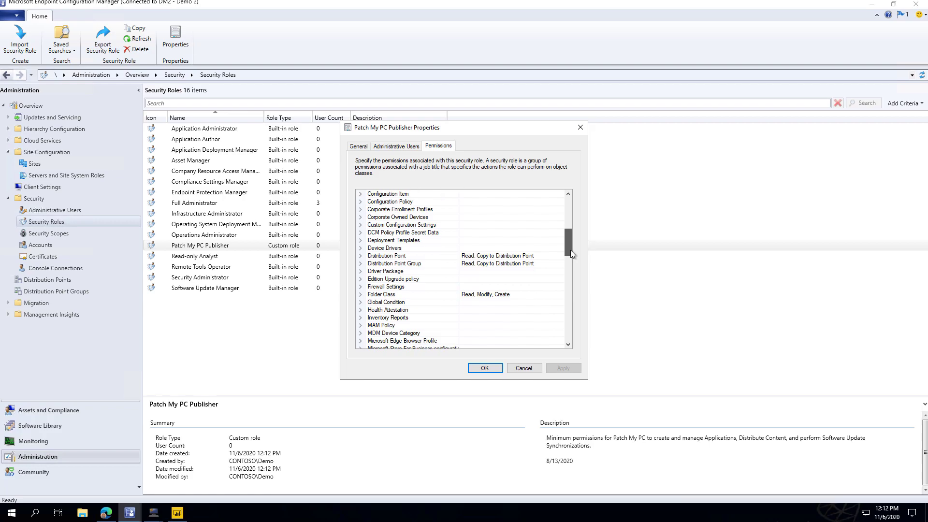
click(533, 368)
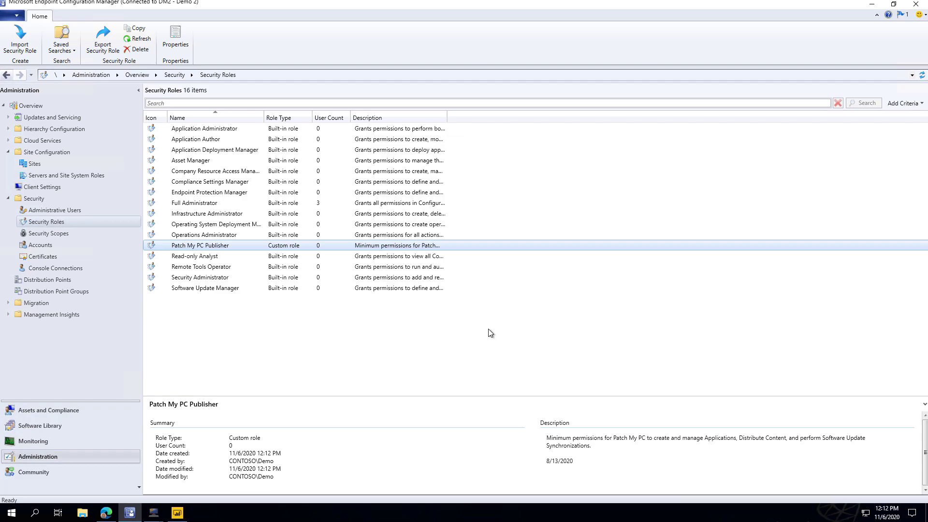
click(871, 4)
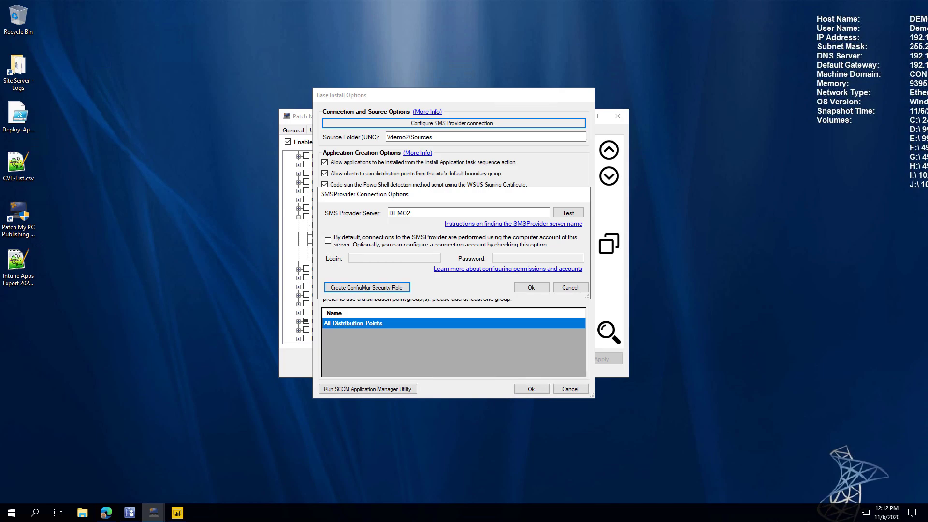
Step: Close the SMS Provider and Base Install Options dialogs, then review the smtp.office365.com e-mail and Teams alert settings
click(575, 289)
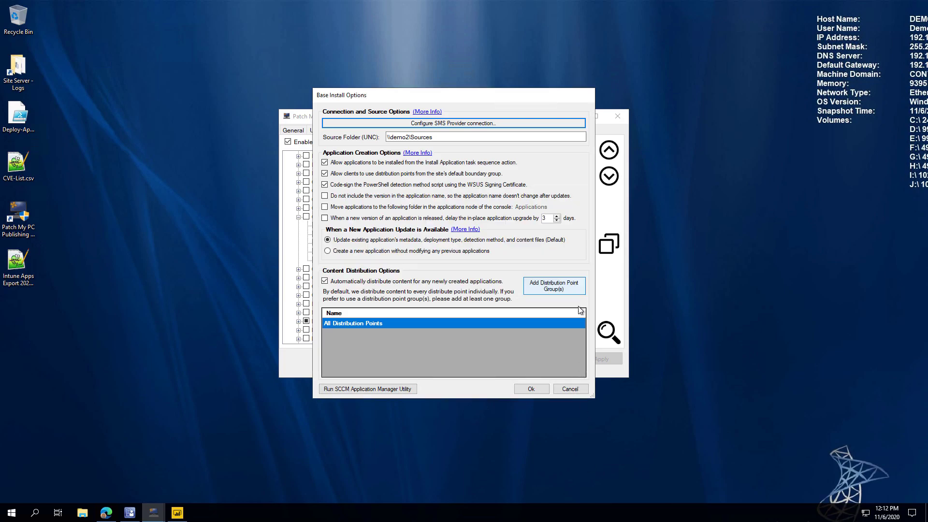
click(570, 390)
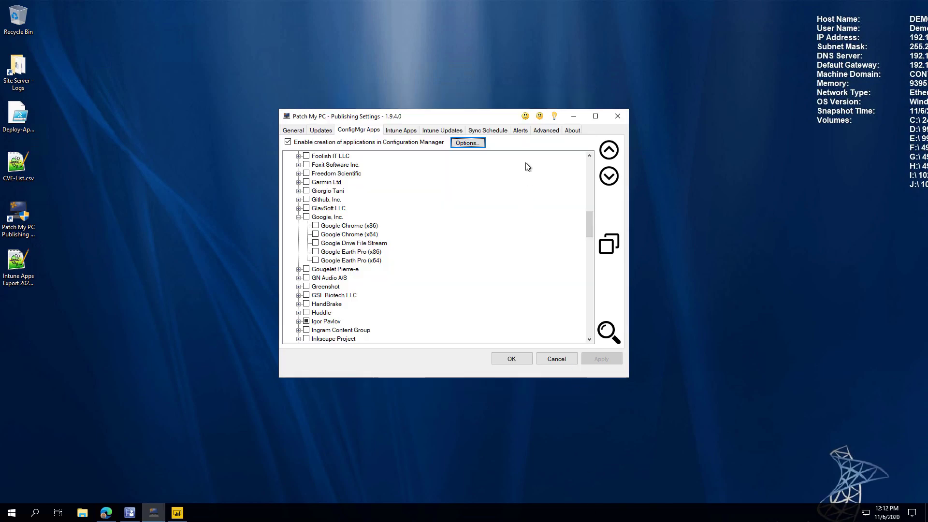
click(521, 130)
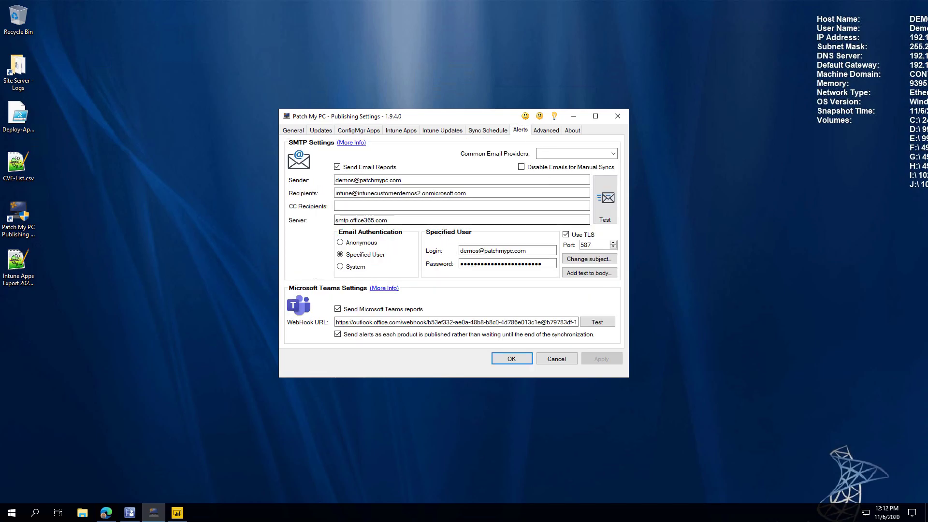
drag(331, 234, 394, 248)
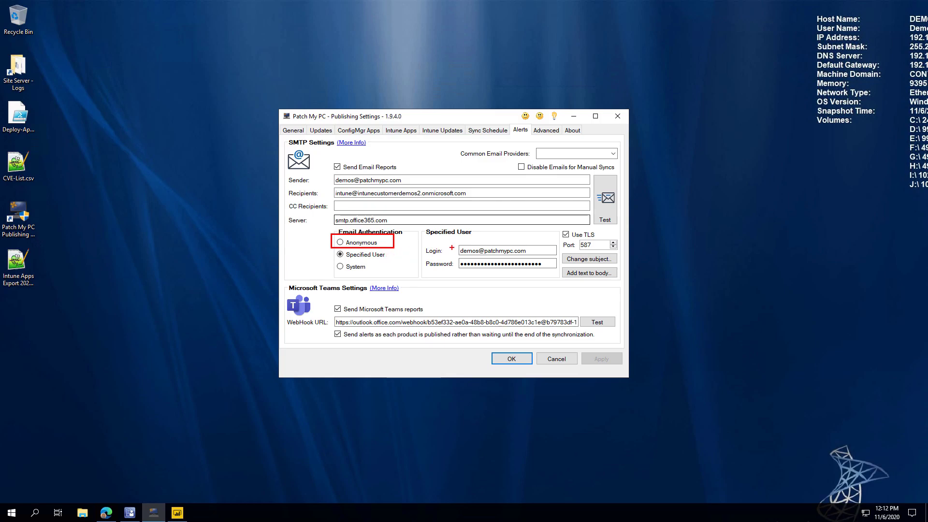
drag(451, 249, 428, 256)
key(Escape)
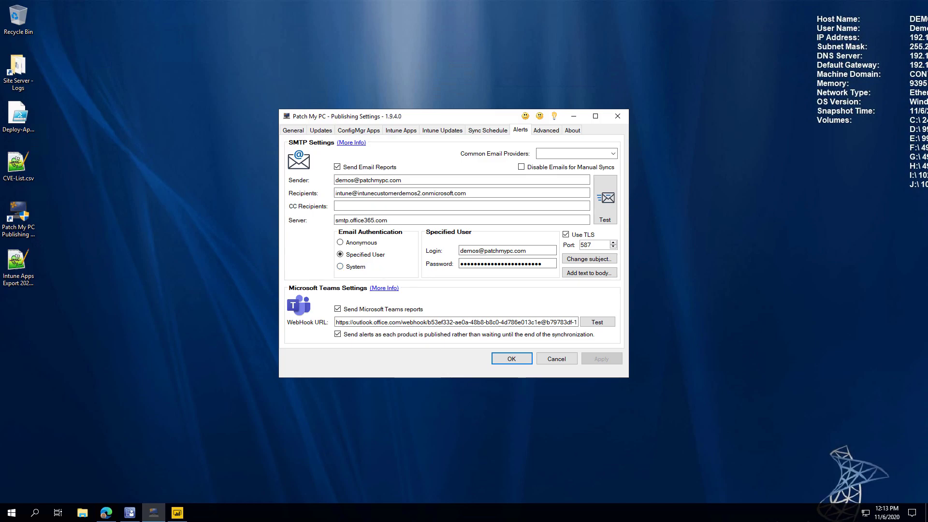
Step: From the All Products right-click menu, open the right-click customization help article and scroll through it
click(356, 131)
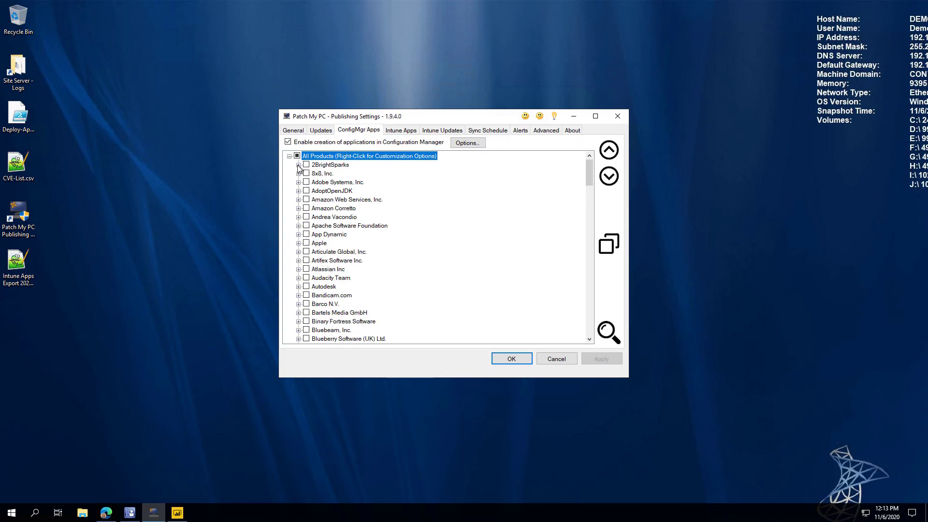
right_click(321, 156)
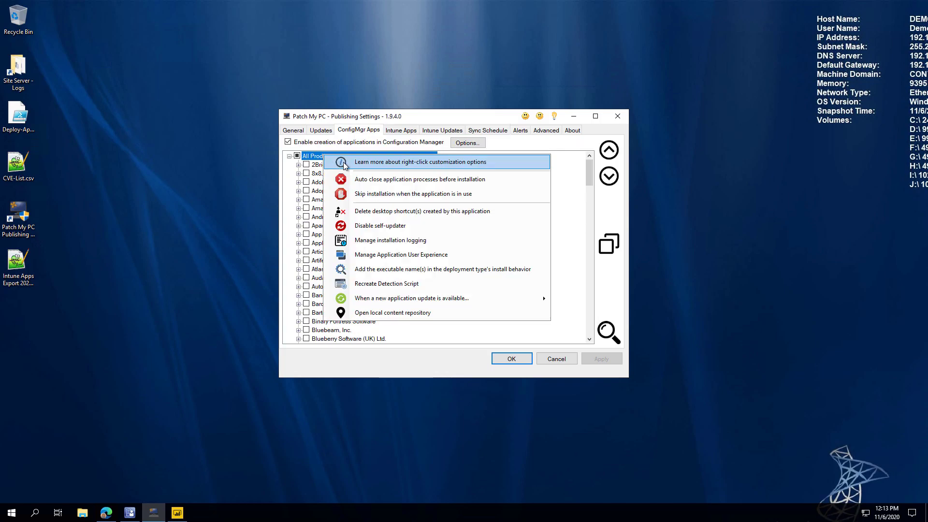
click(397, 164)
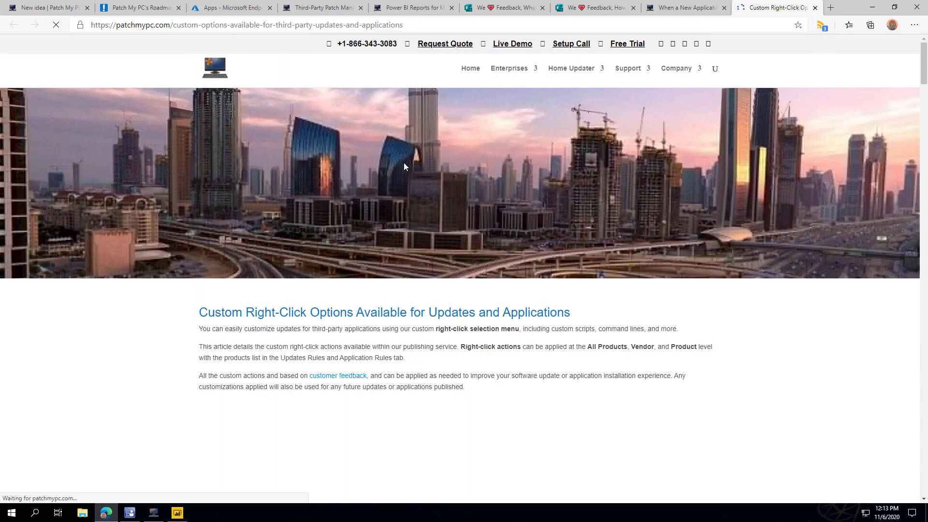
scroll(384, 192, down, 7)
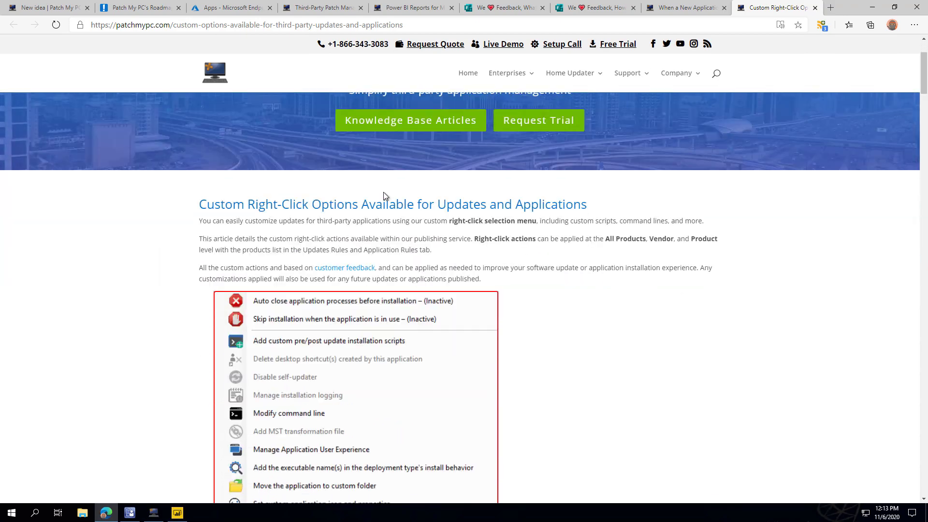
scroll(398, 263, down, 2)
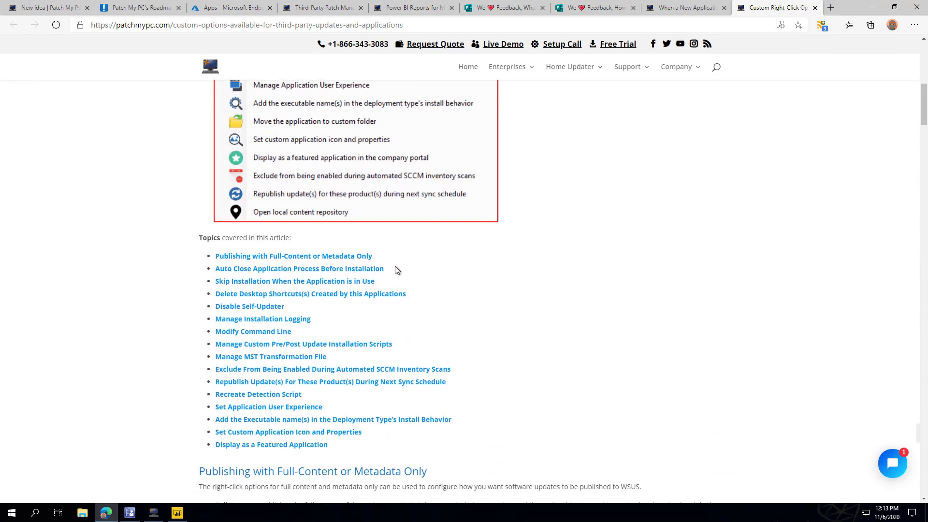
Step: Search the product list for 'gogl' and review Google Chrome (x86)'s right-click customization menu
click(154, 514)
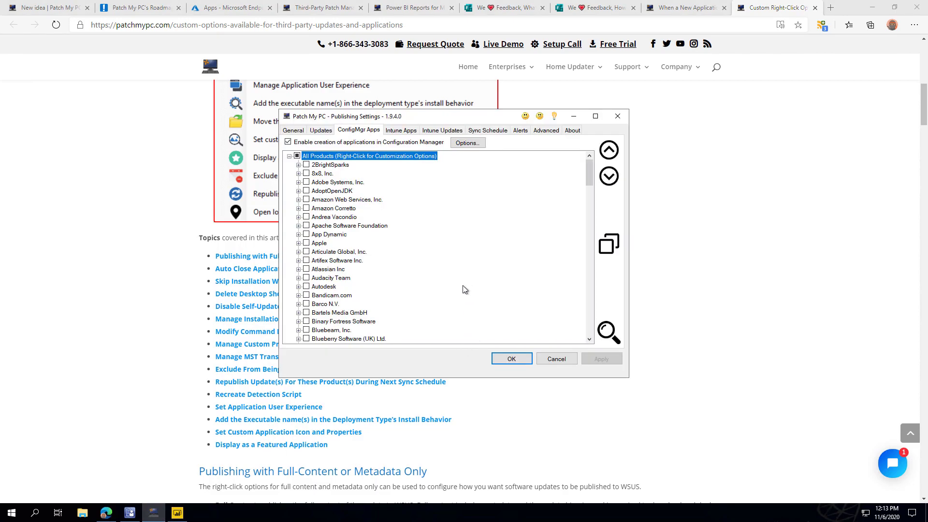
key(ctrl+f)
text(gog)
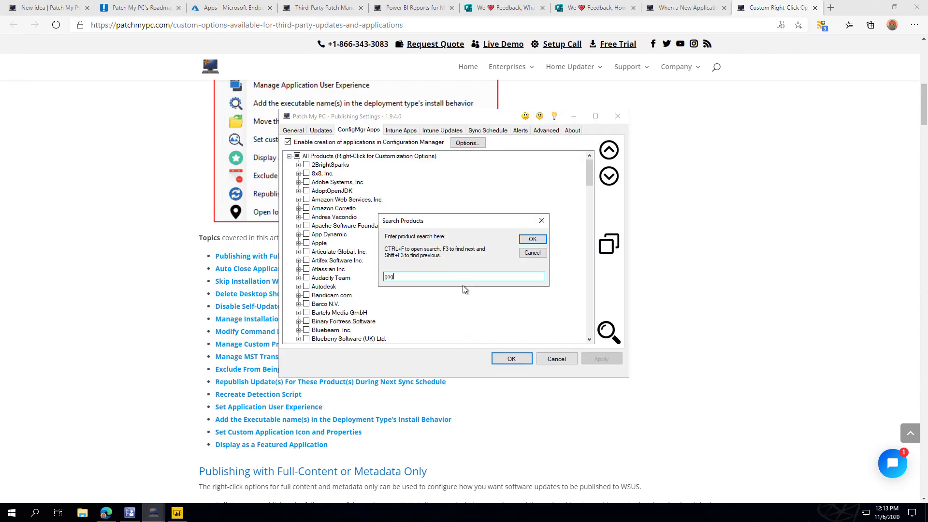
text(le)
key(Return)
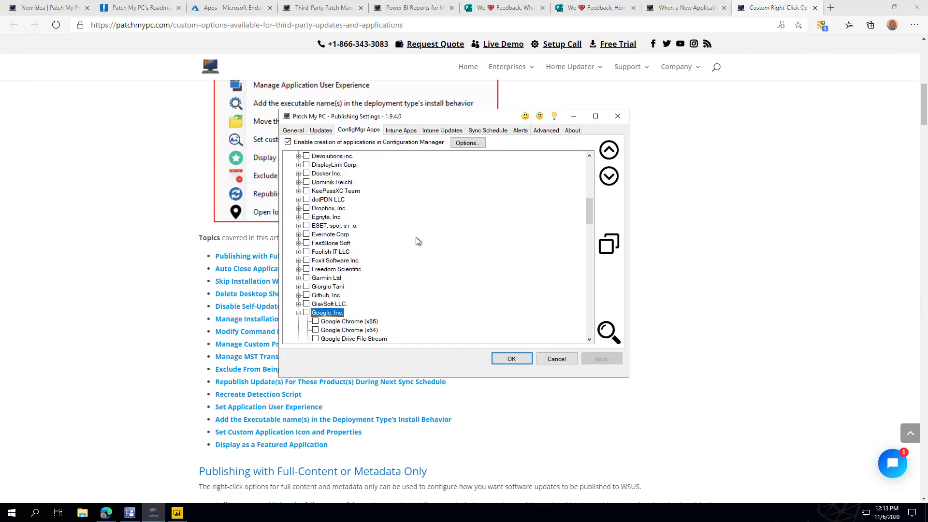
scroll(418, 241, down, 2)
right_click(370, 269)
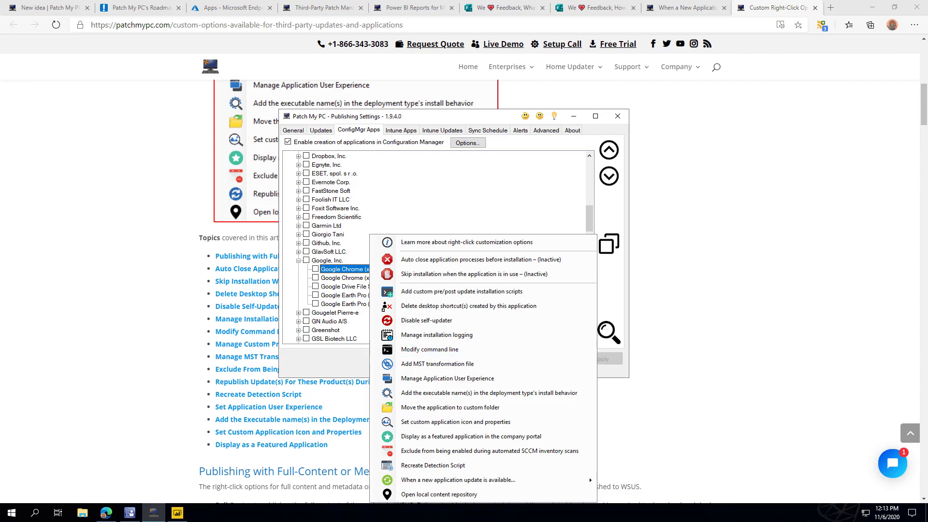
key(Escape)
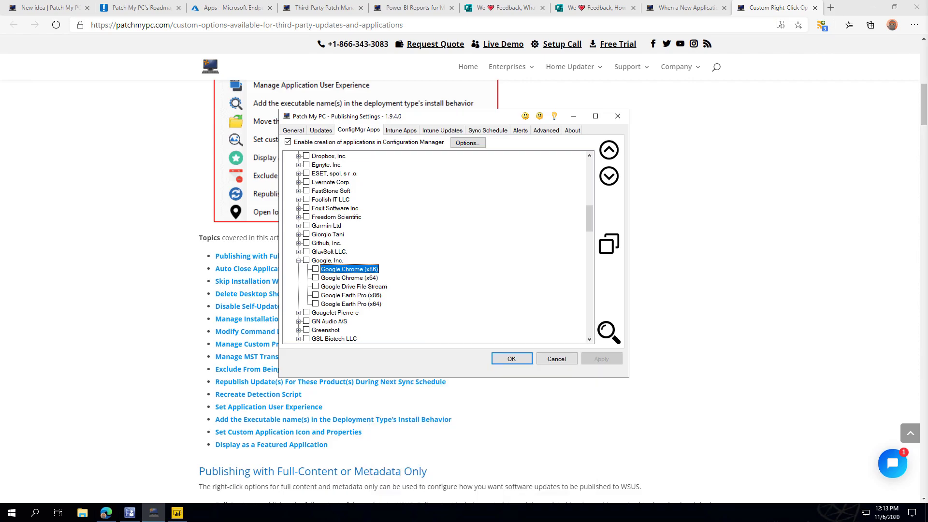
Step: Open Base Install Options from ConfigMgr Apps, where new updates update the existing application (Default)
click(471, 143)
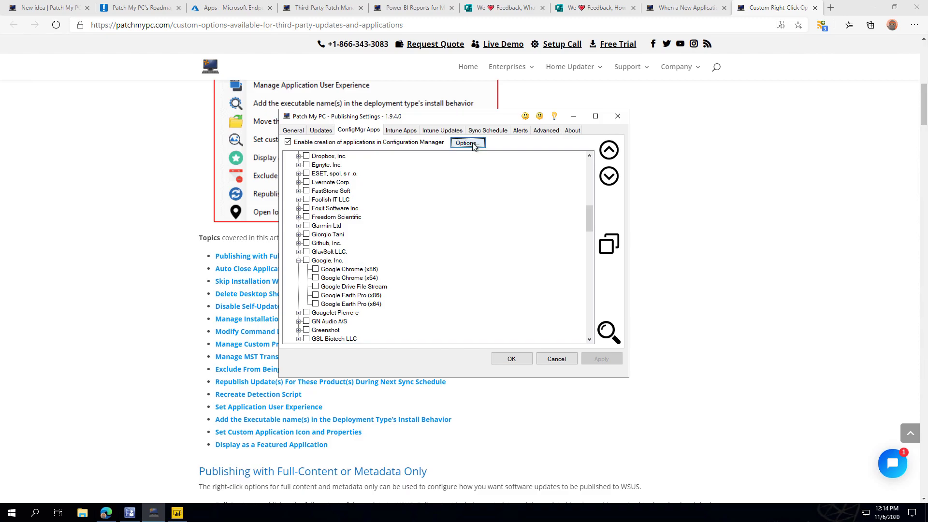
click(474, 146)
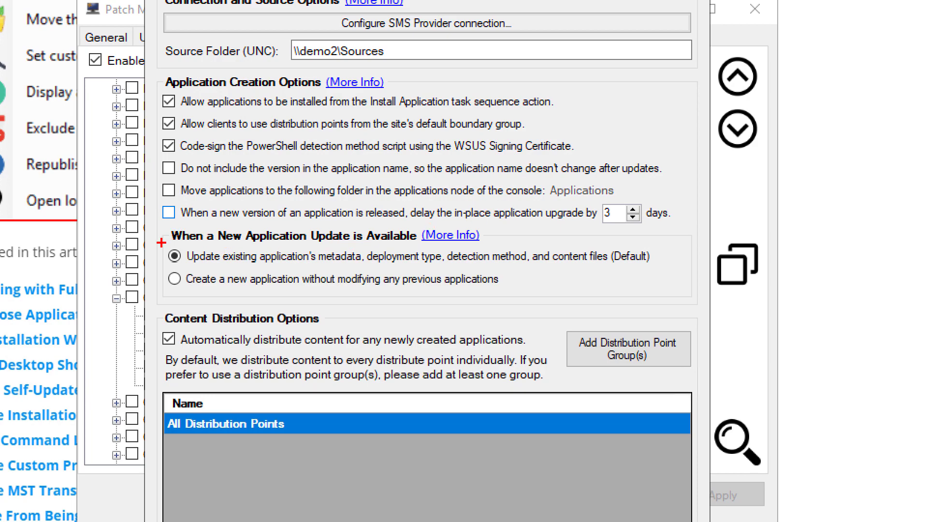
mouse_move(161, 245)
mouse_down()
mouse_move(669, 277)
mouse_move(695, 281)
mouse_move(694, 290)
mouse_up()
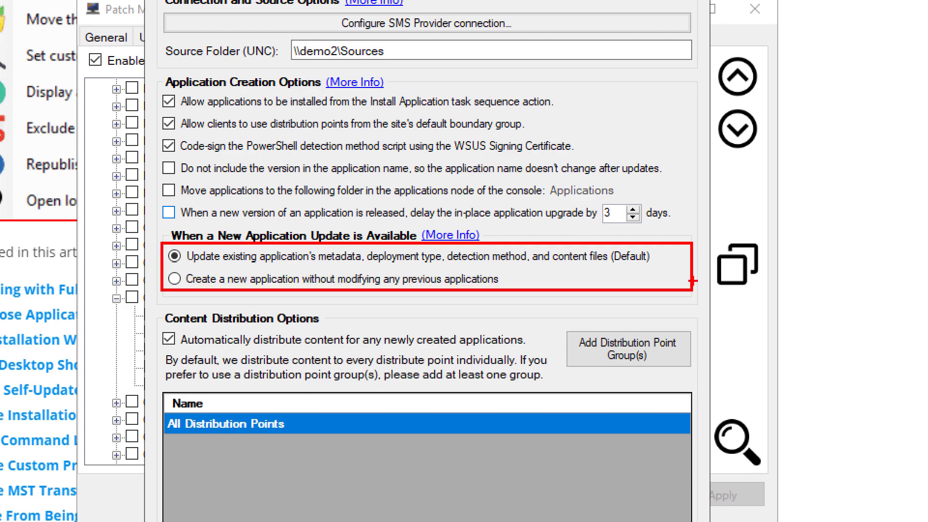
key(Escape)
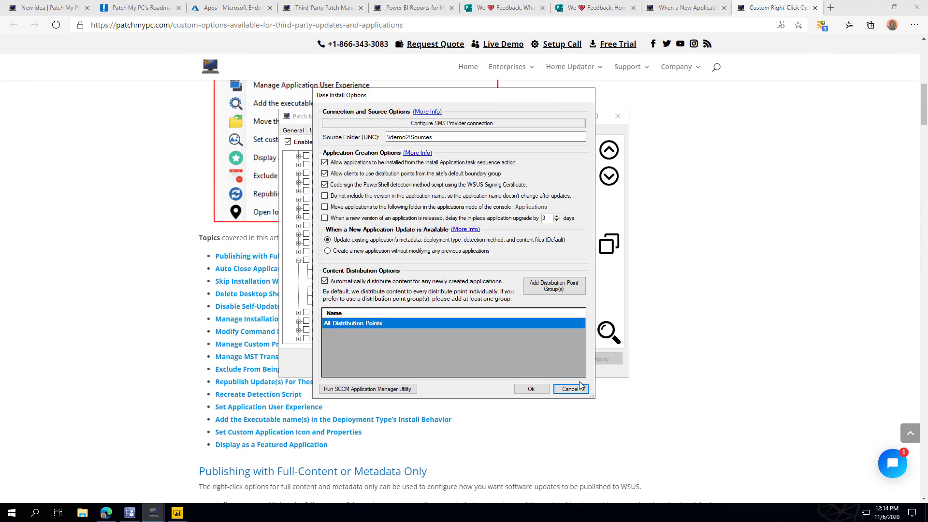
Step: Cancel Base Install Options and review Google Chrome (x86)'s 'When a new application update is available' choices
click(572, 389)
right_click(369, 270)
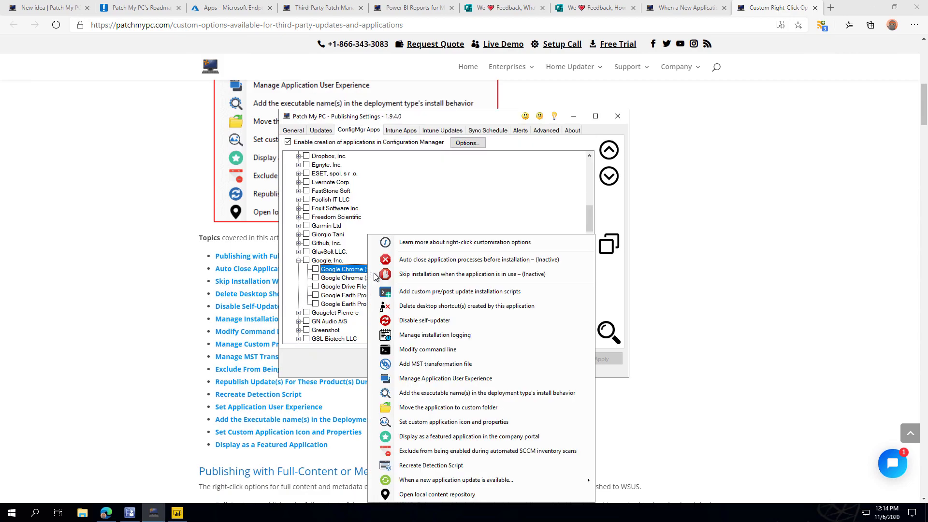
mouse_move(510, 481)
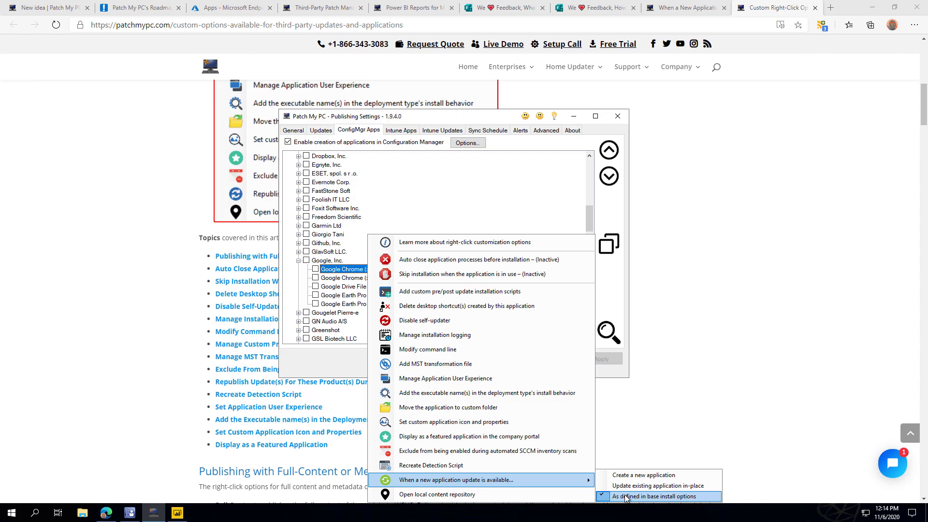
click(665, 477)
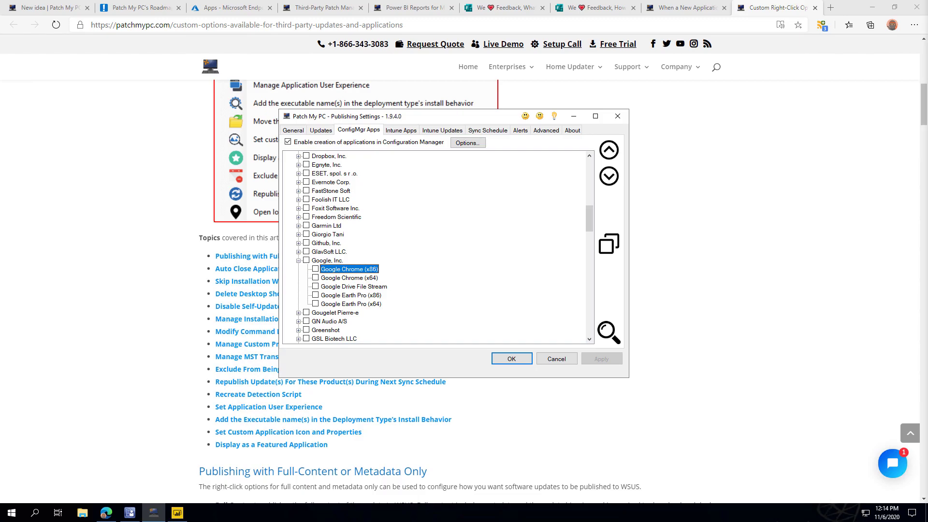
Step: On General, start a self-signed certificate, accept the overwrite, then cancel, keeping the 8/20/2022 certificate
click(295, 131)
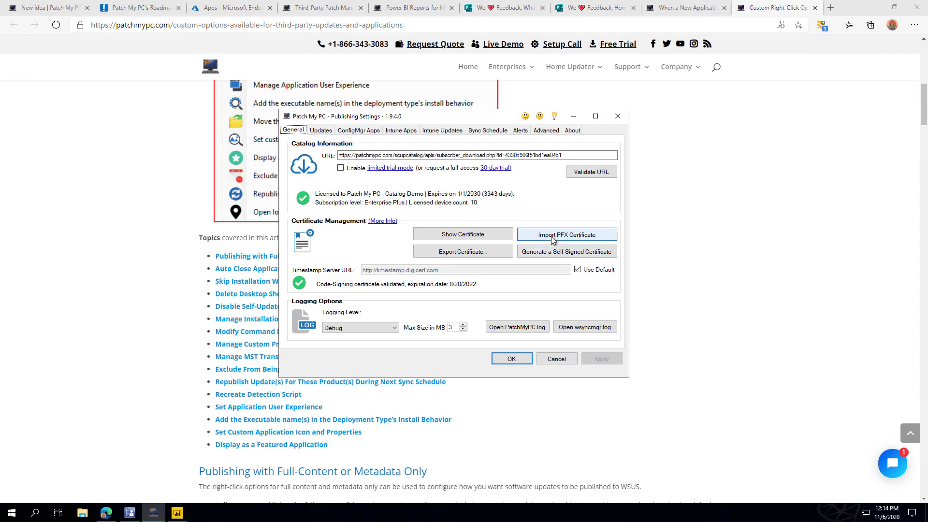
click(542, 253)
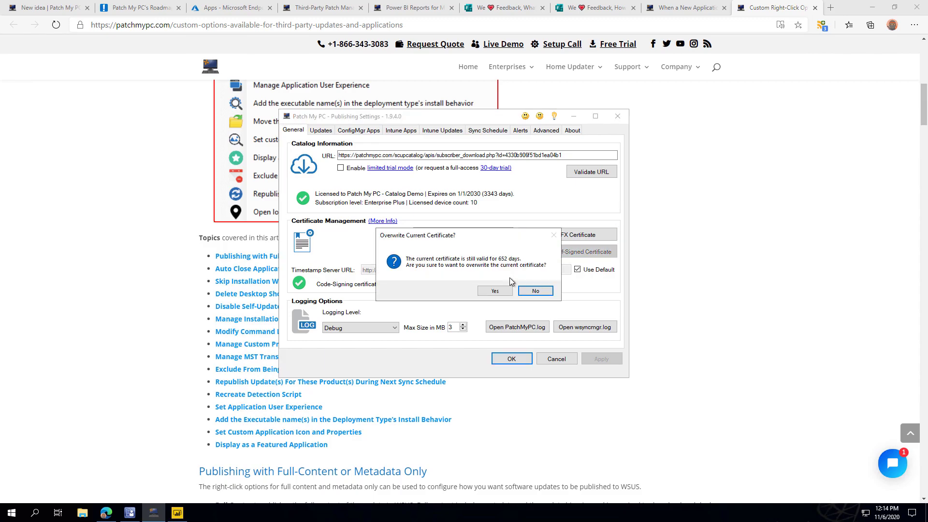
click(503, 291)
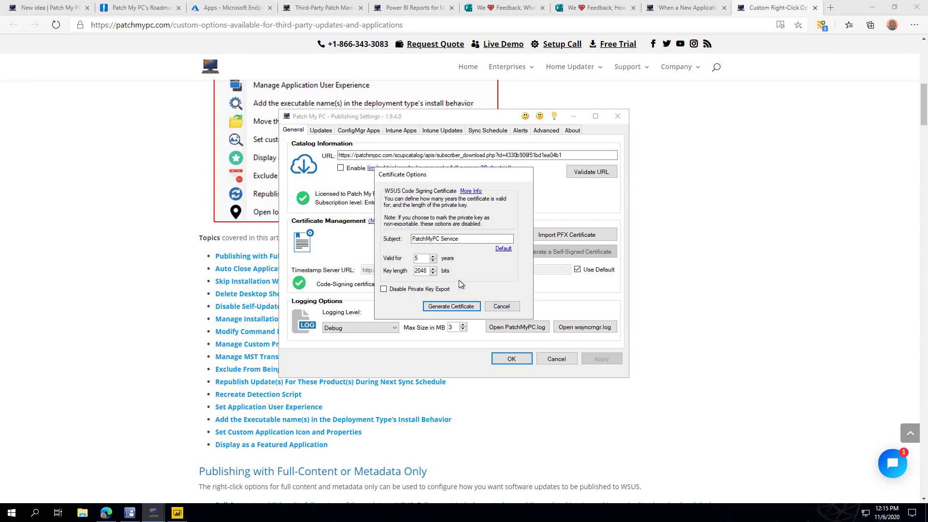
click(502, 307)
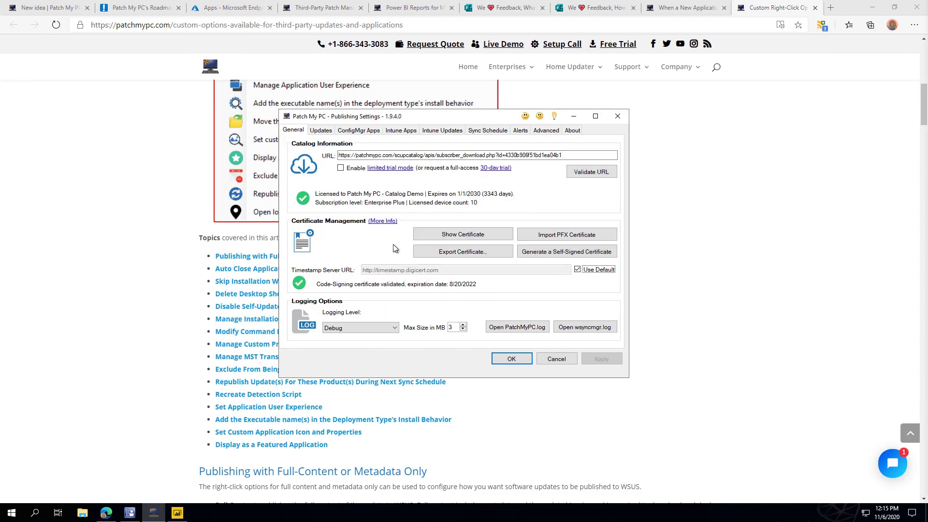
Step: In the Updates tab's database scan, auto-enable products on 5+ devices with Metadata Only fallback
click(325, 130)
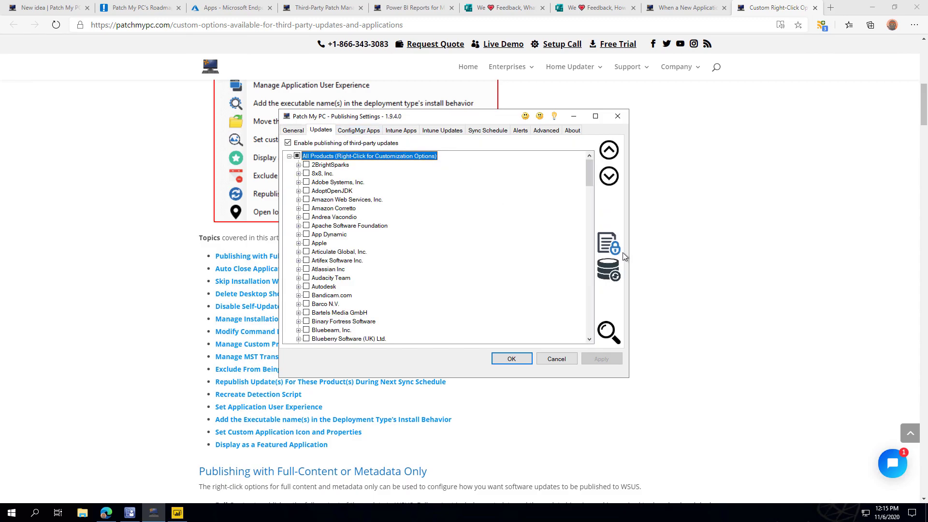
click(608, 269)
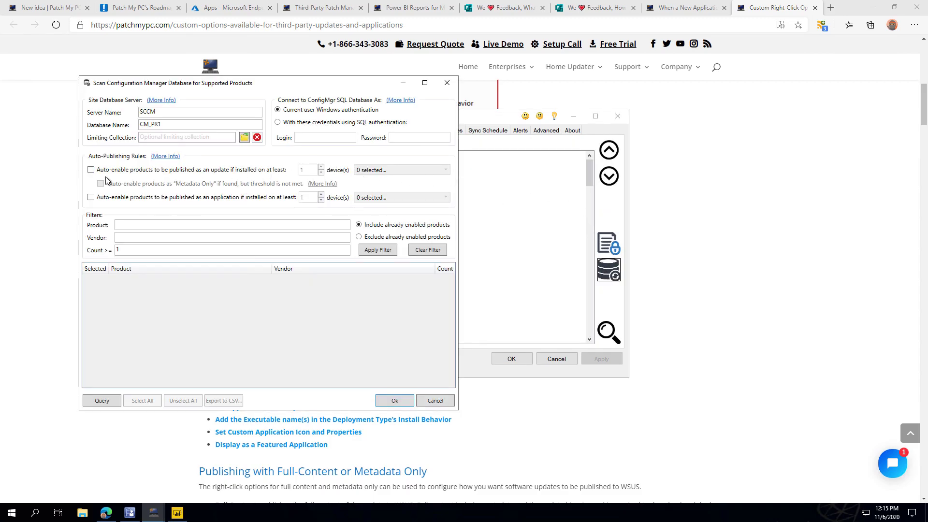
click(91, 170)
click(100, 183)
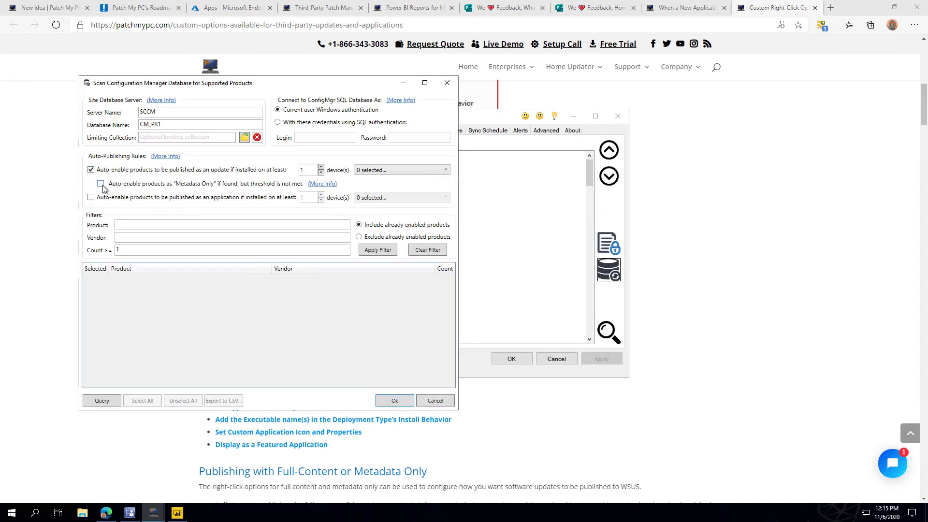
click(320, 167)
click(320, 167)
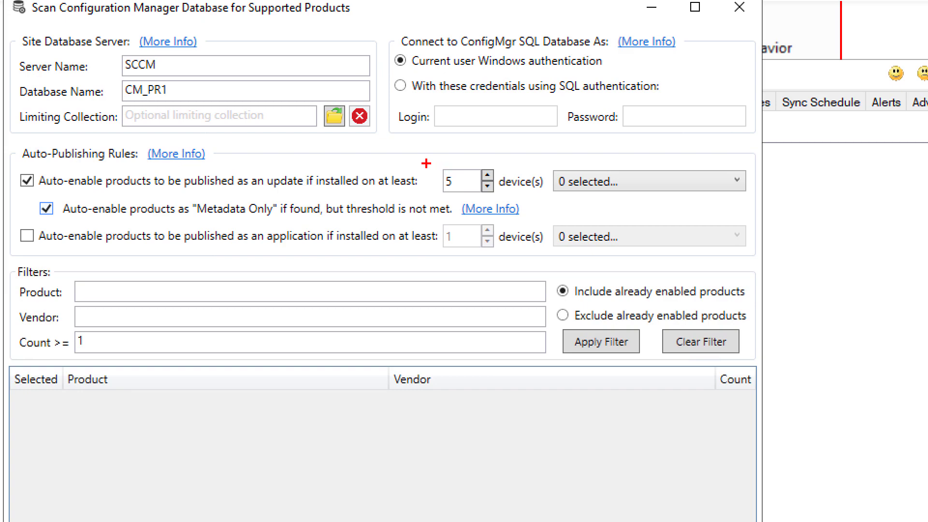
mouse_move(426, 164)
mouse_down()
mouse_move(547, 178)
mouse_move(548, 196)
mouse_up()
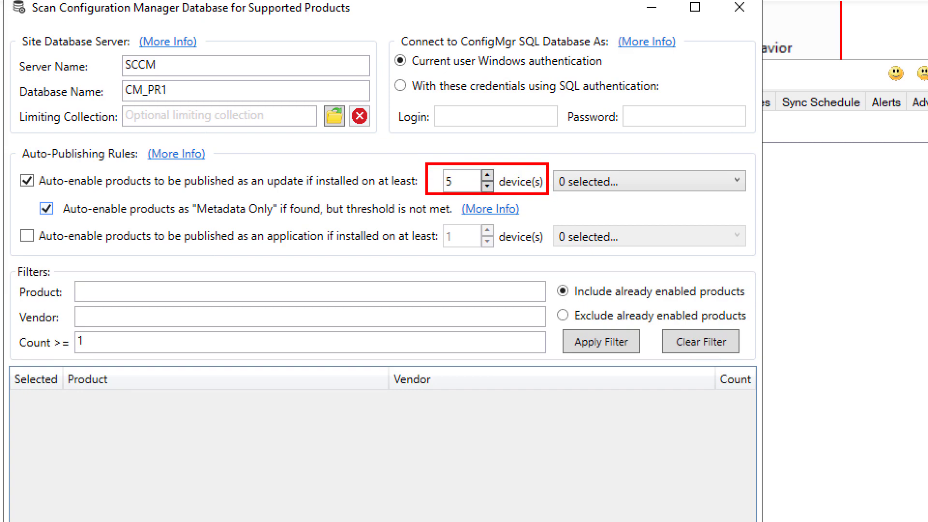
key(Escape)
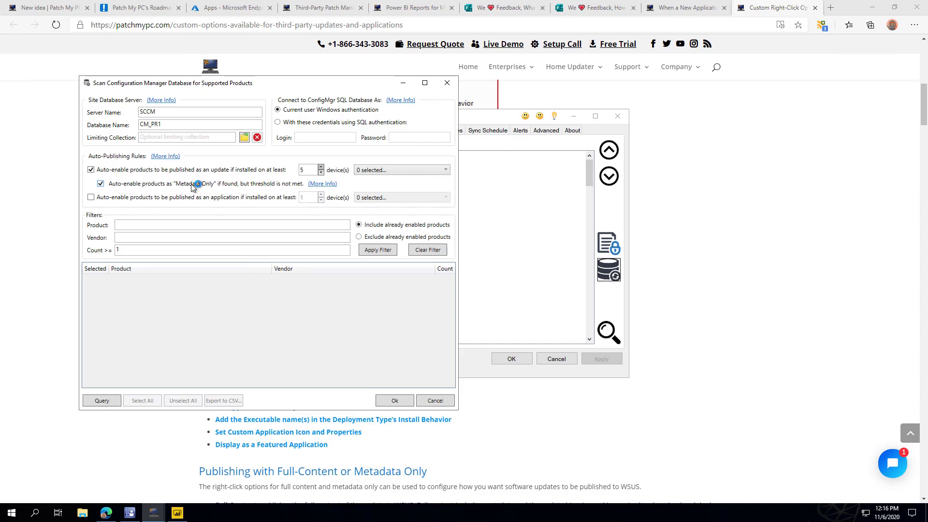
Step: Read the Metadata Only (More Info) article on Full-Content versus Metadata Only publishing, then minimize Edge
click(320, 186)
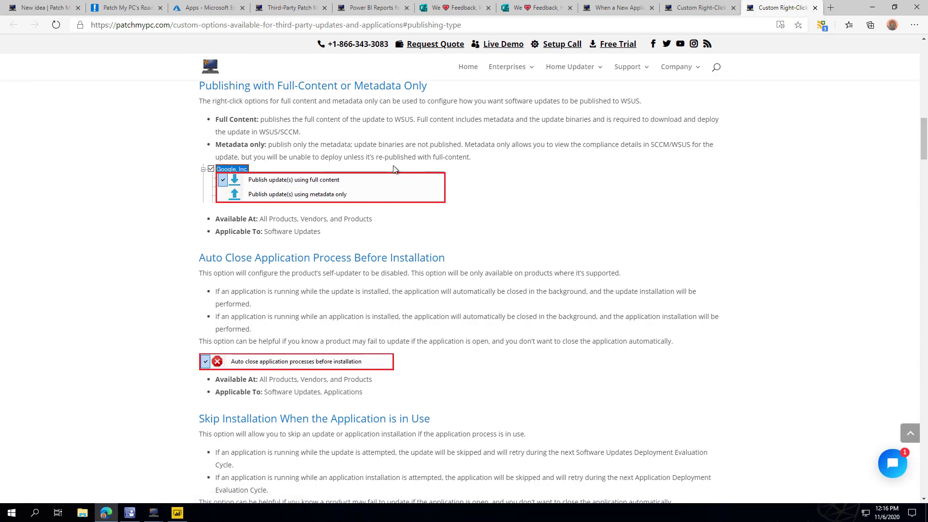
click(873, 8)
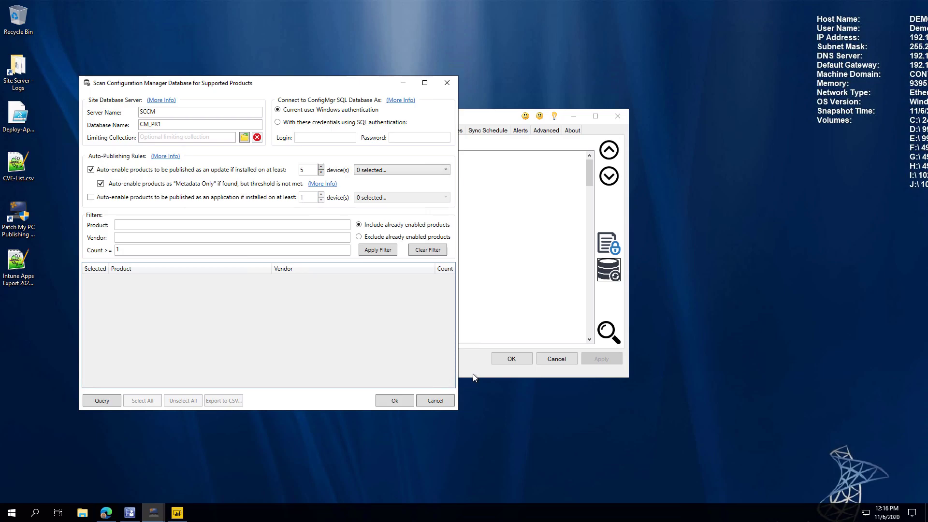
Step: Close the database scan and review the five published updates in Advanced's Modify Published Updates wizard
click(435, 400)
click(535, 130)
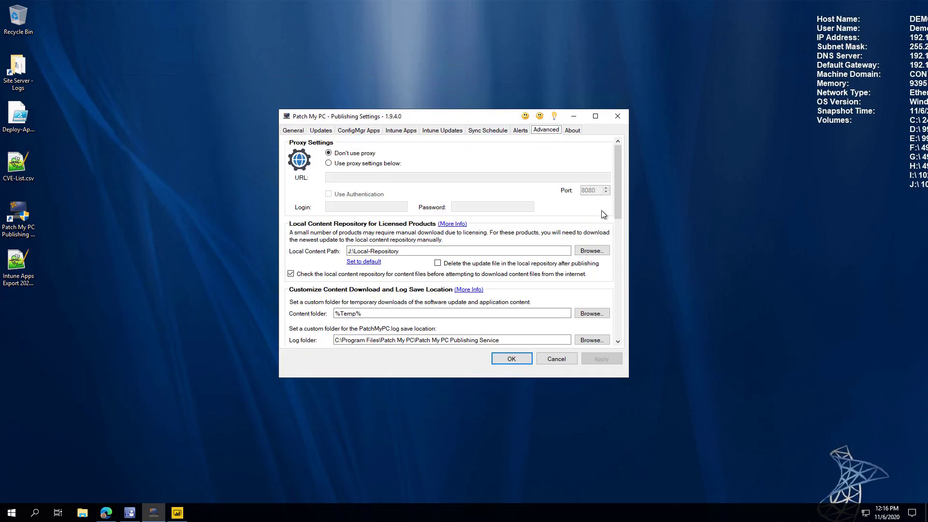
scroll(578, 227, down, 10)
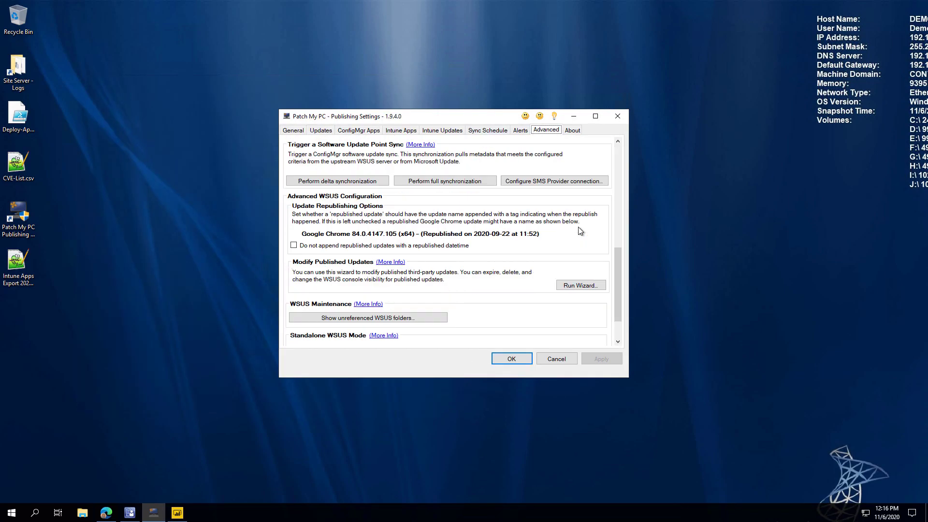
click(575, 286)
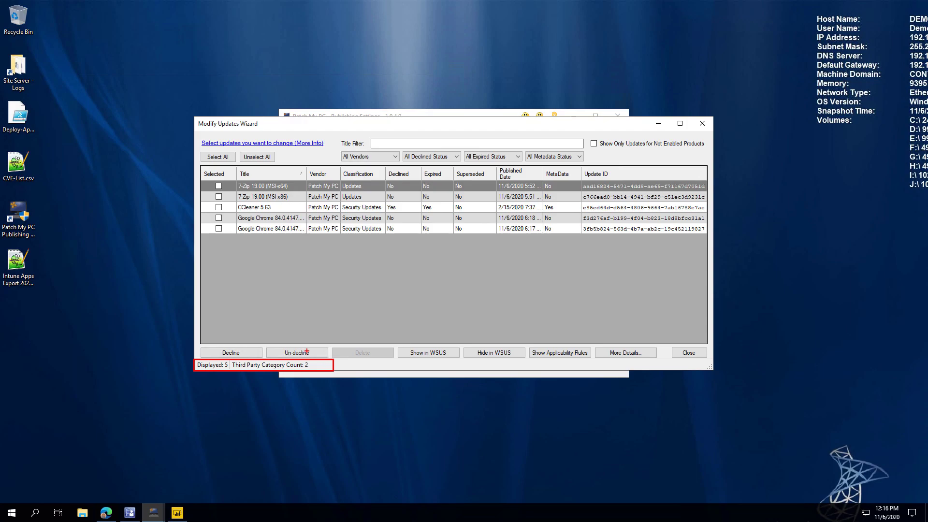
key(Escape)
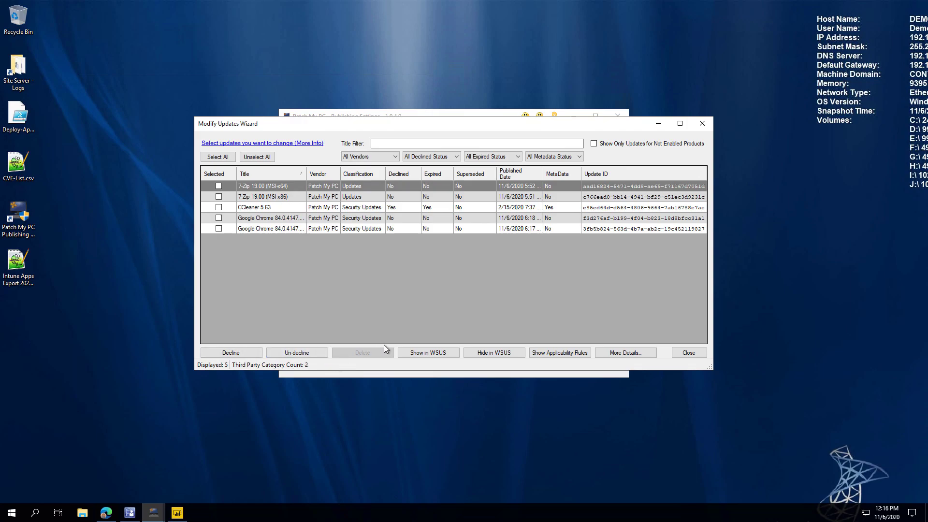
Step: Close the Modify Updates Wizard and restart the Patch My PC publishing service from About
click(694, 354)
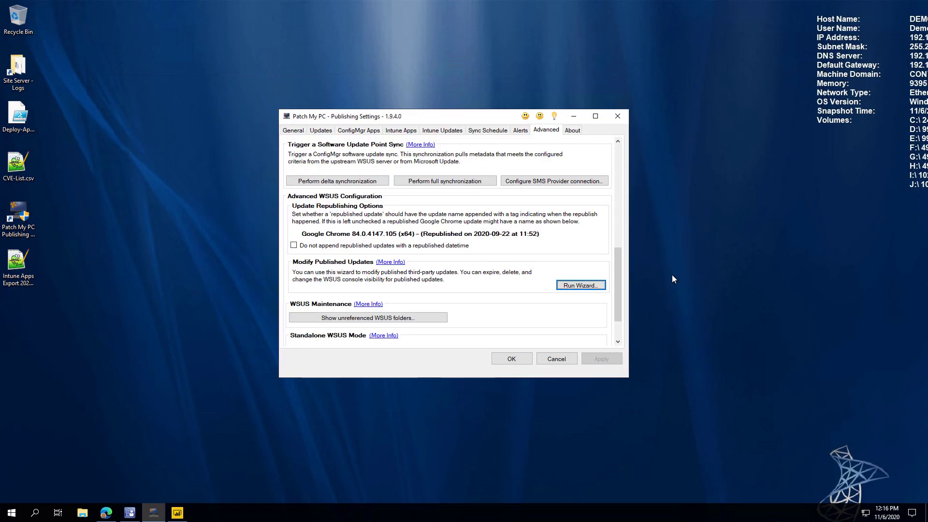
click(576, 130)
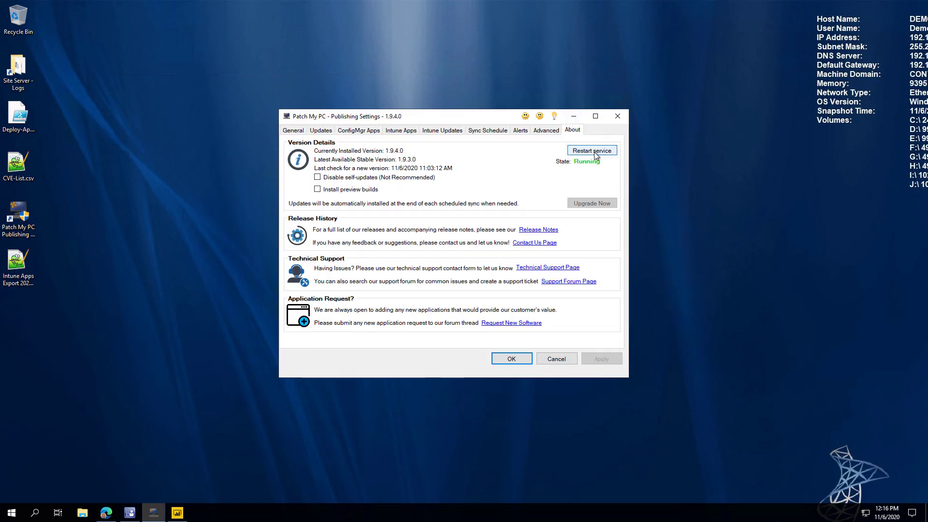
click(591, 152)
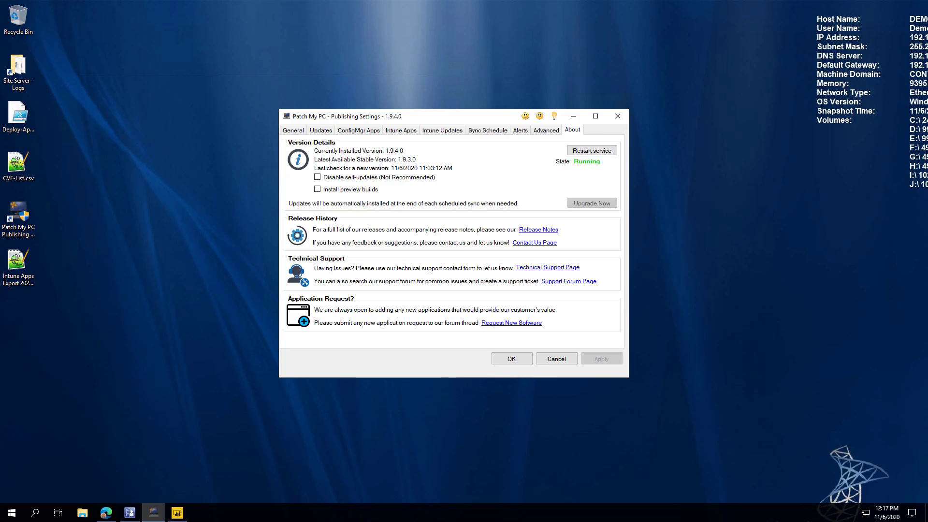
Step: Check Advanced for unreferenced WSUS folders, finding 0, and close the list
click(546, 133)
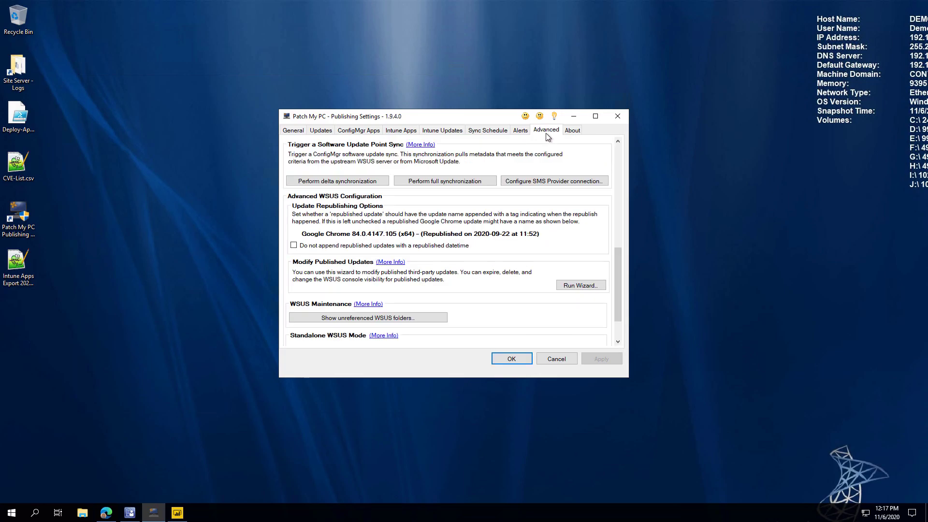
click(392, 321)
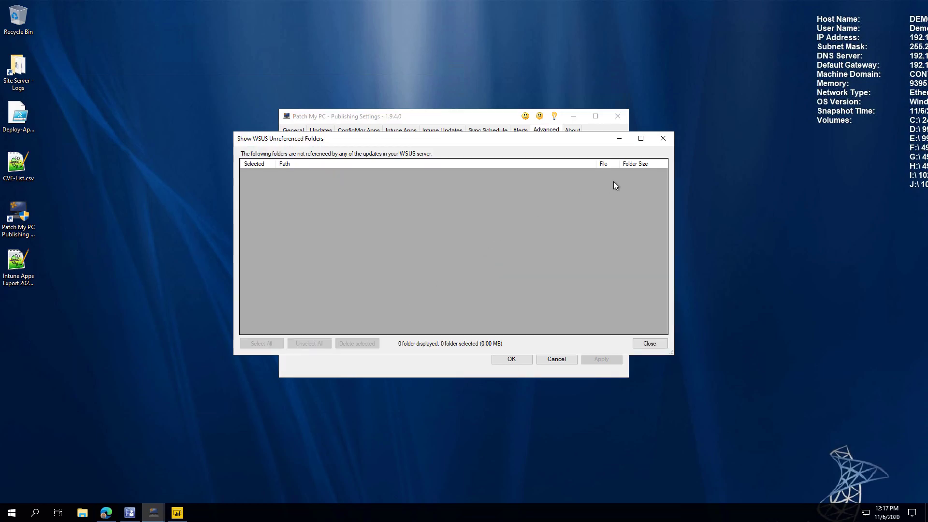
click(659, 144)
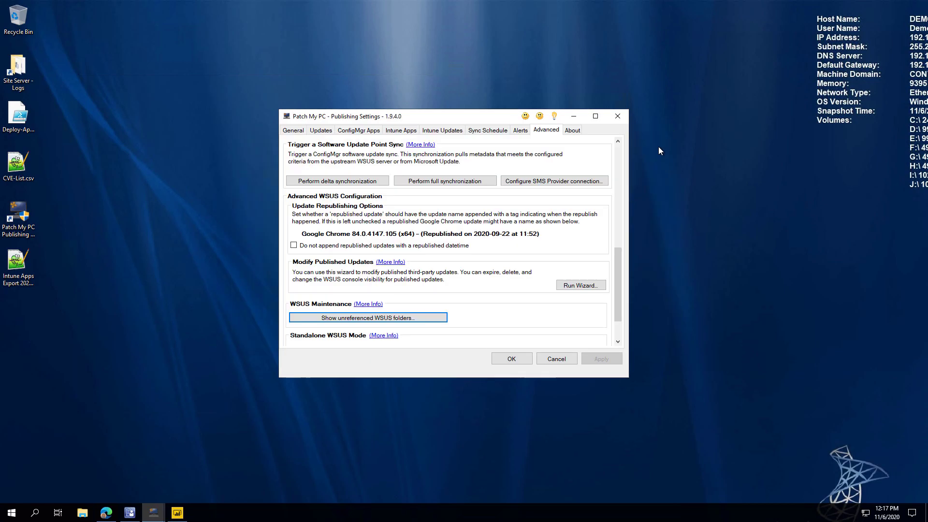
click(369, 305)
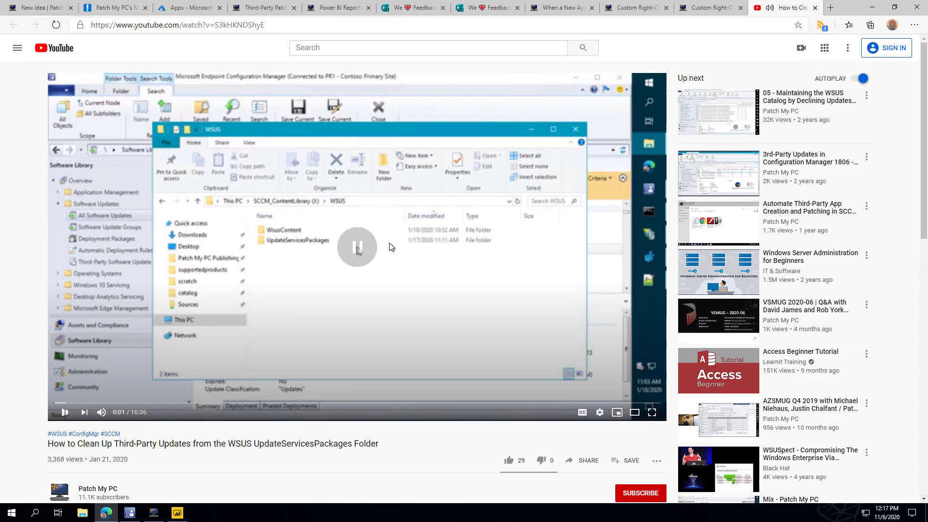
click(252, 482)
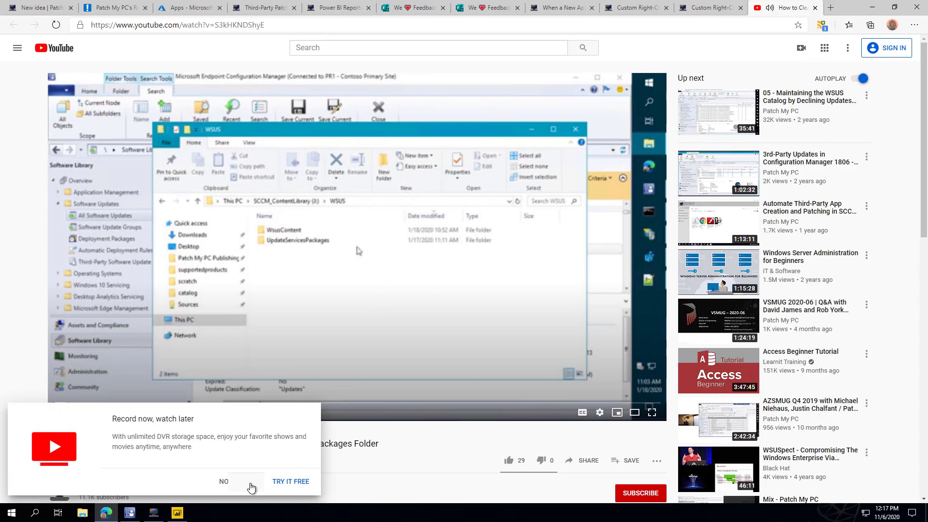